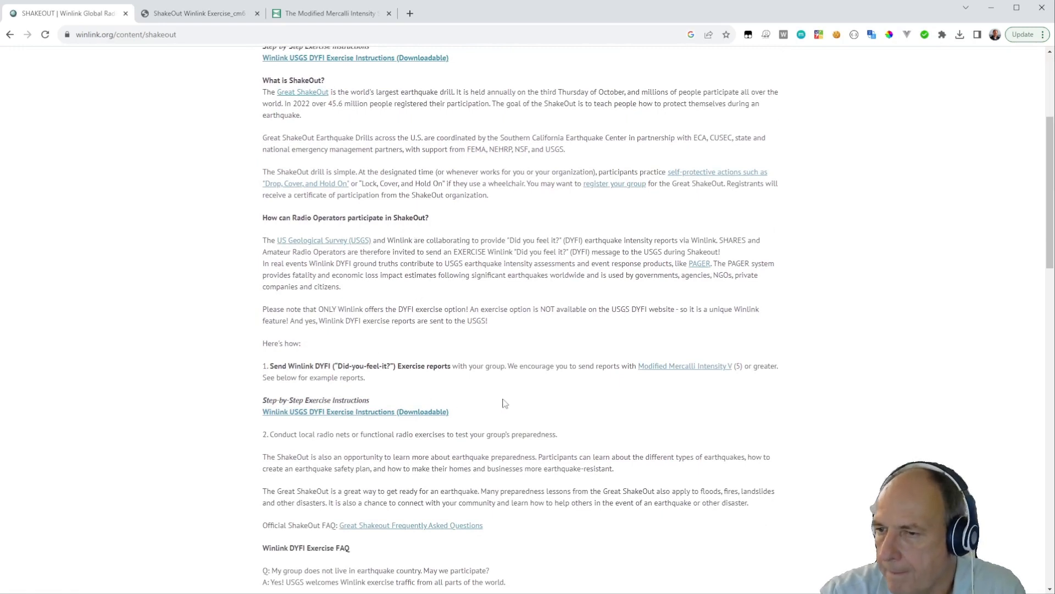
# Read through the SHAKEOUT page on winlink.org, including how radio operators participate and the Winlink DYFI Exercise FAQ
pyautogui.scroll(-3, 522, 403)
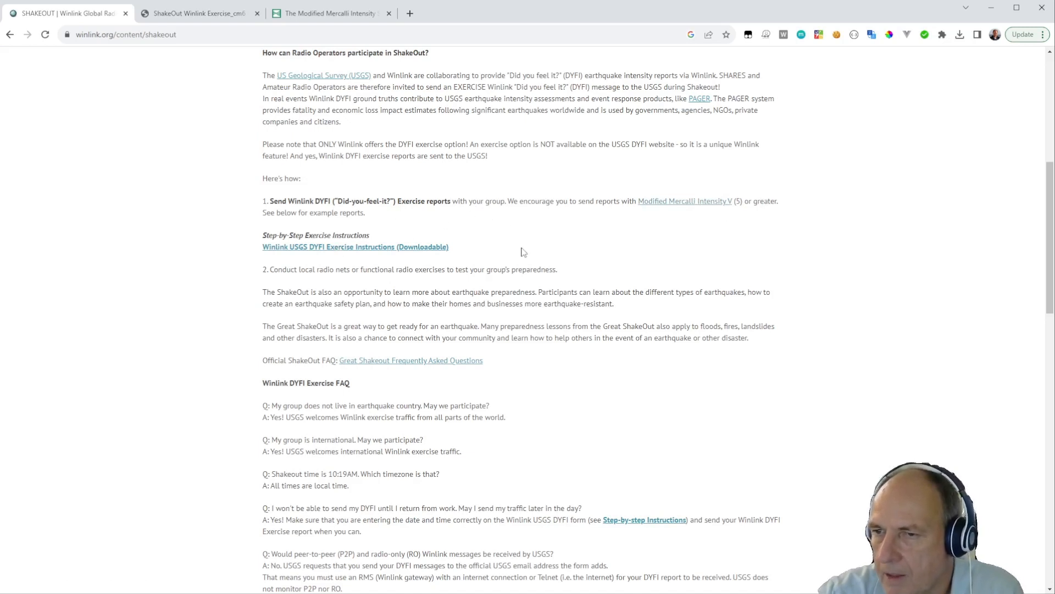
pyautogui.scroll(-1, 524, 251)
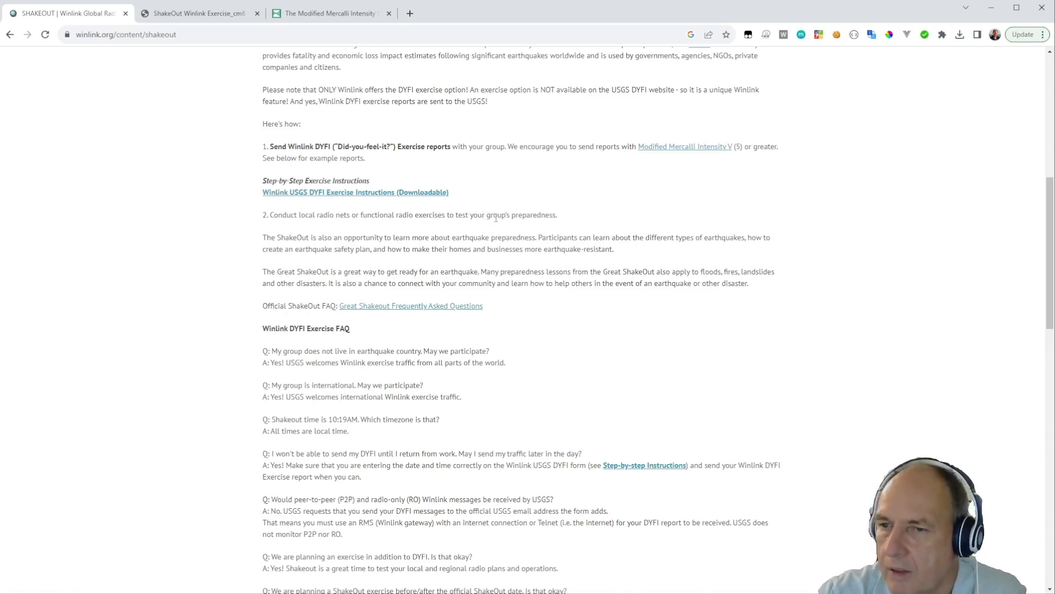
pyautogui.scroll(-1, 671, 227)
pyautogui.scroll(-7, 672, 227)
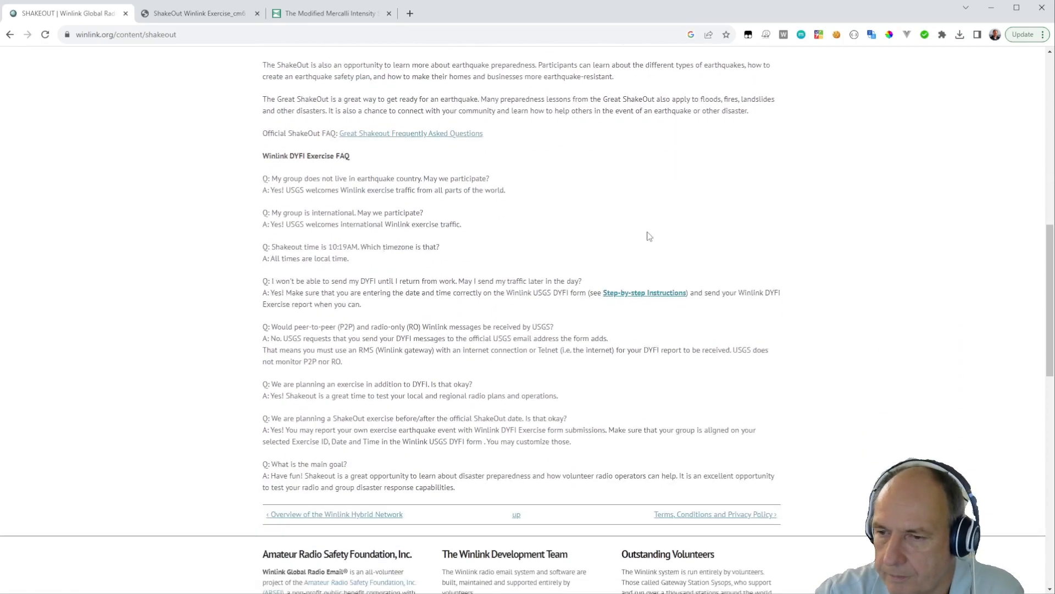
pyautogui.scroll(7, 547, 237)
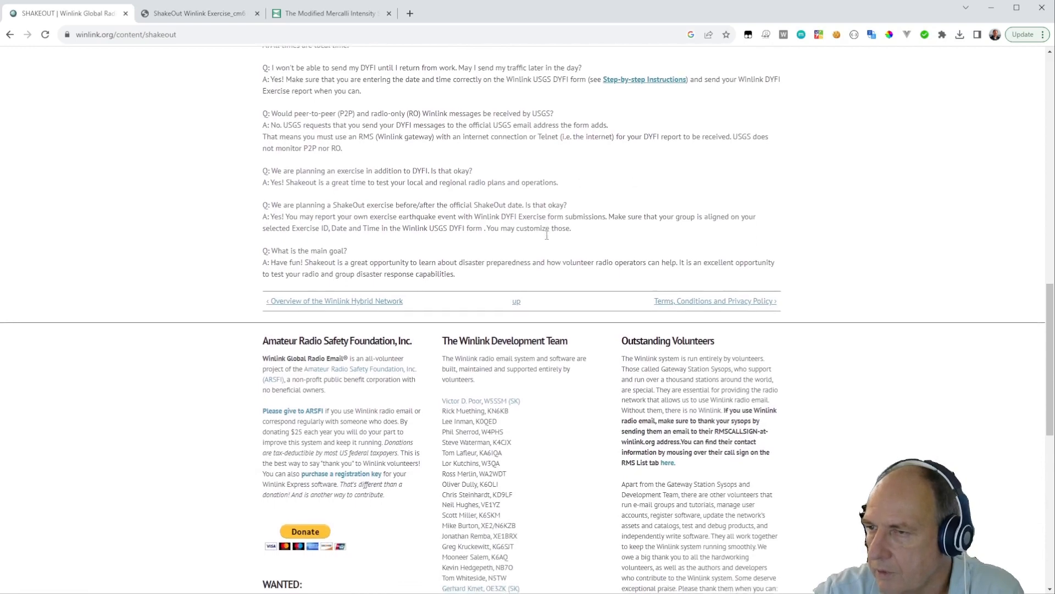
pyautogui.scroll(6, 552, 235)
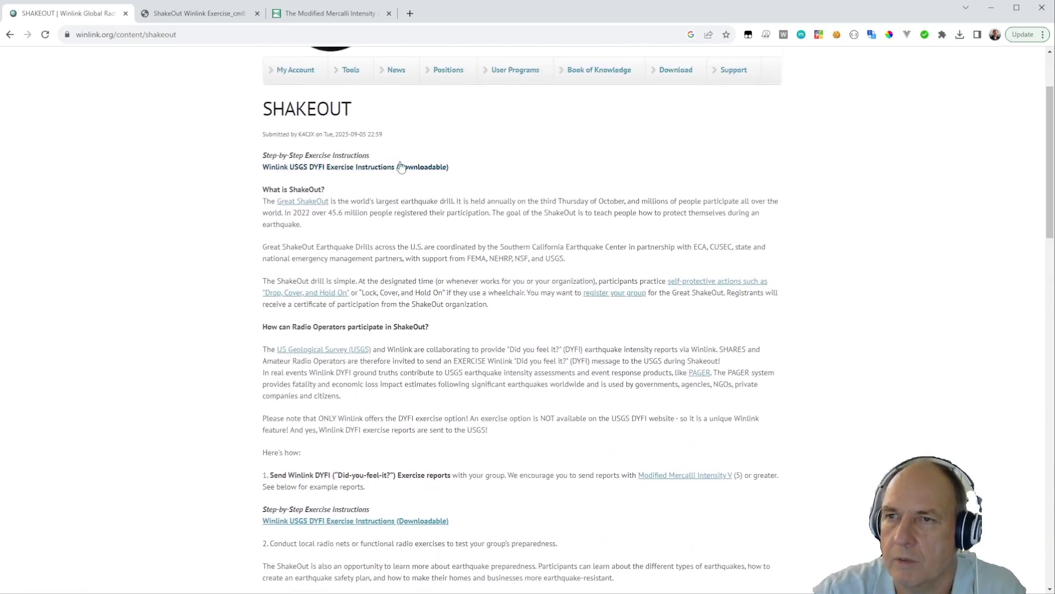
# Examine the intensity, shaking and damage descriptions in the Modified Mercalli Intensity Scale table on the USGS page
pyautogui.click(323, 15)
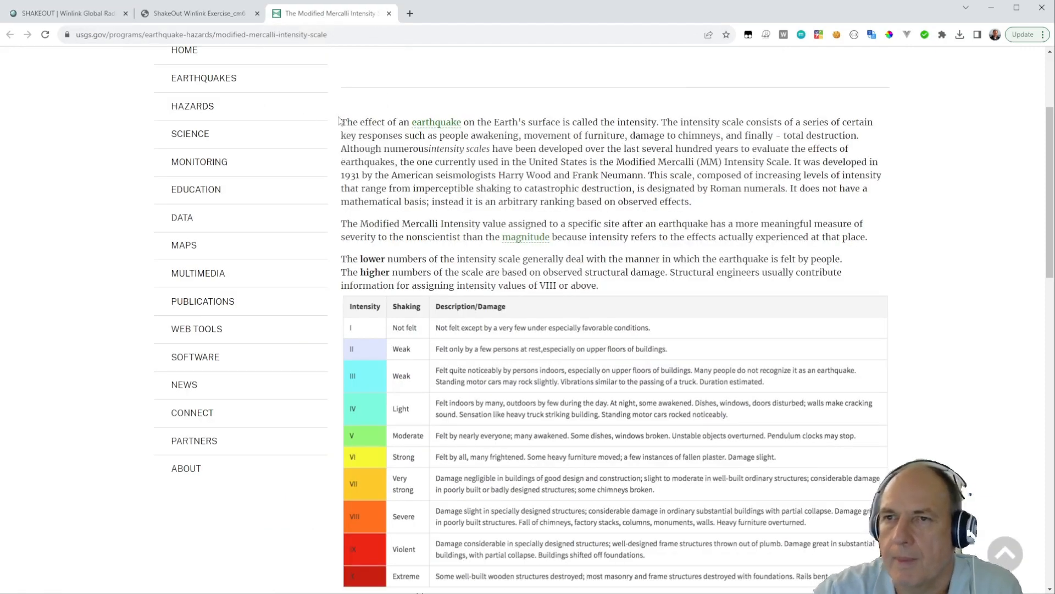
pyautogui.scroll(3, 476, 124)
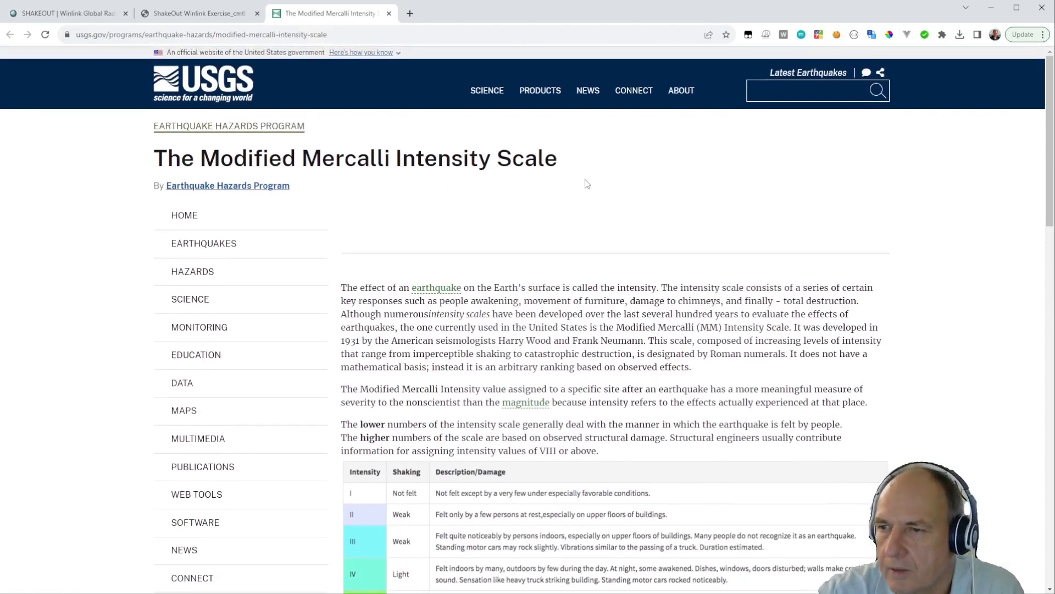
pyautogui.scroll(-6, 593, 184)
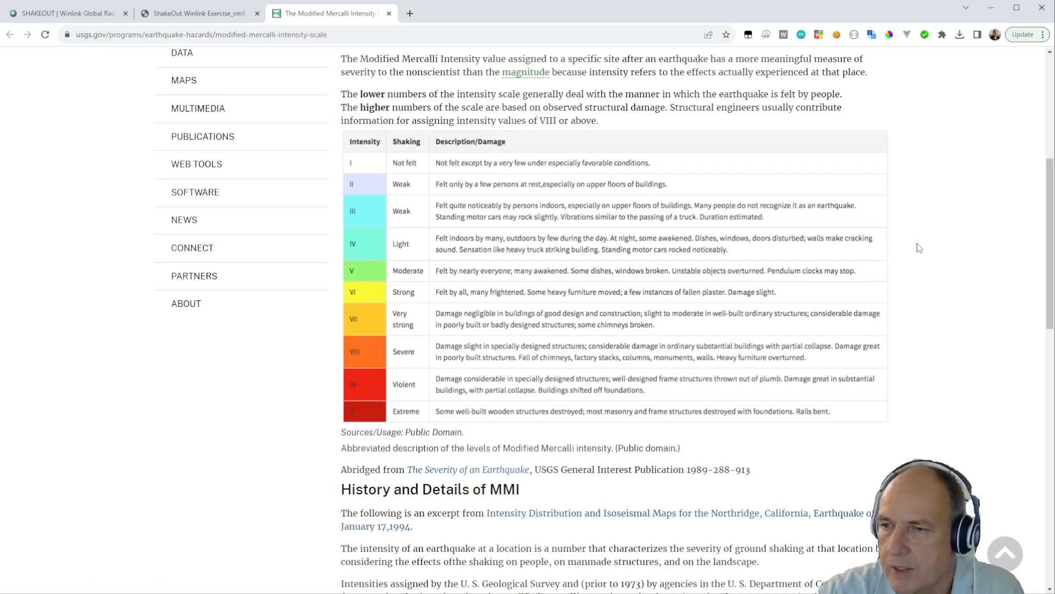
pyautogui.scroll(-1, 917, 250)
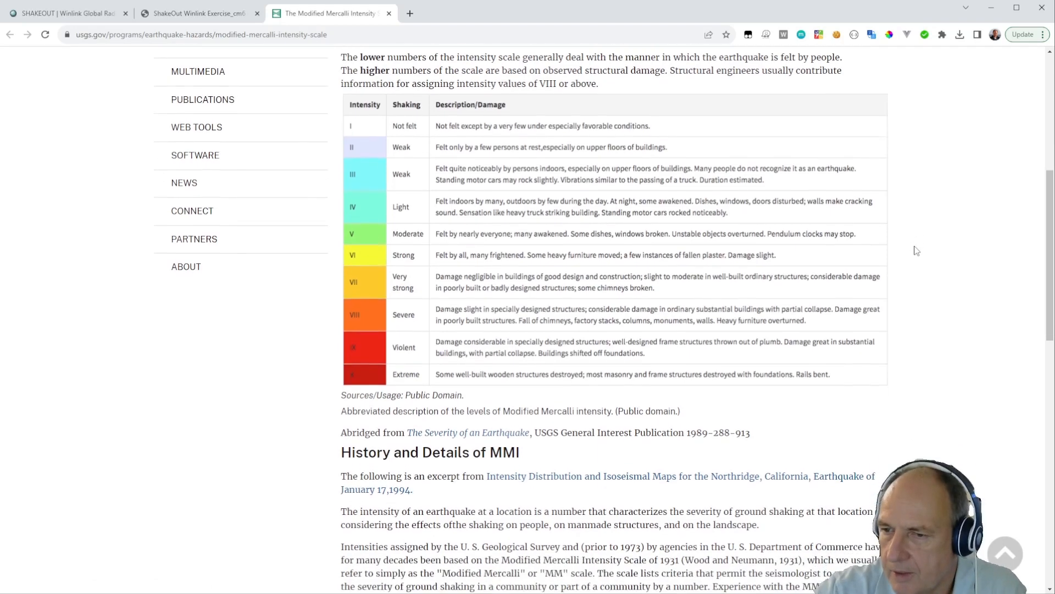
pyautogui.scroll(-3, 913, 252)
pyautogui.scroll(3, 901, 255)
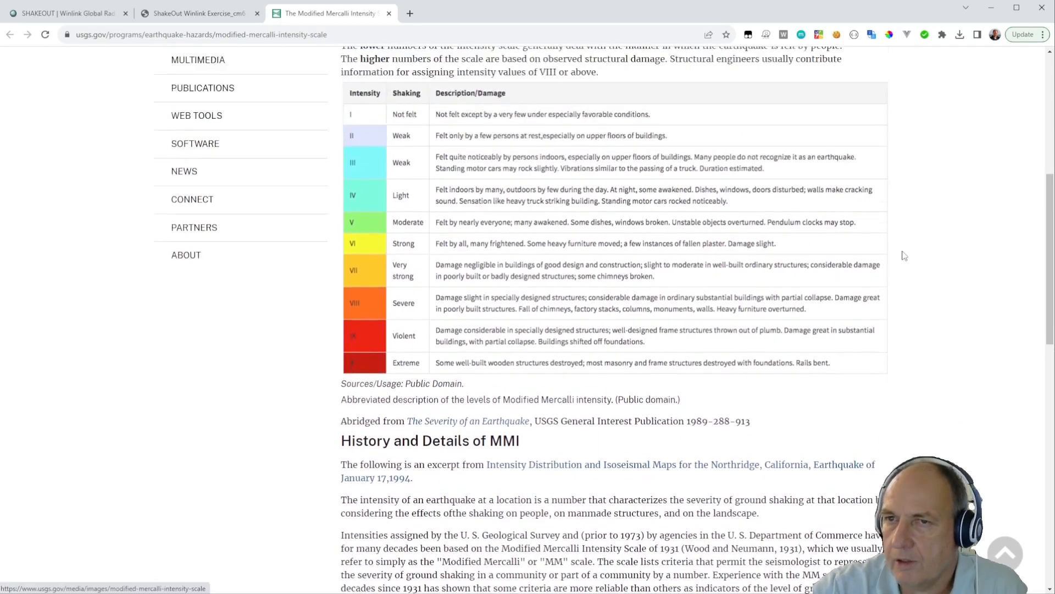
pyautogui.scroll(3, 904, 256)
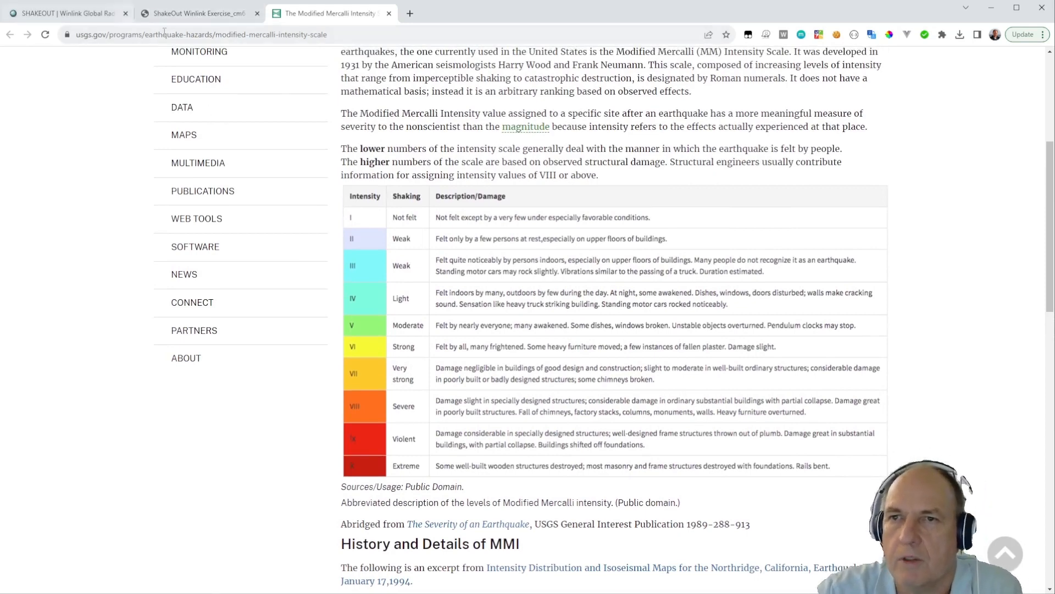
# Review the exercise title, exercise ID, table of contents and scenario in the ShakeOut Winlink Exercise PDF
pyautogui.click(183, 17)
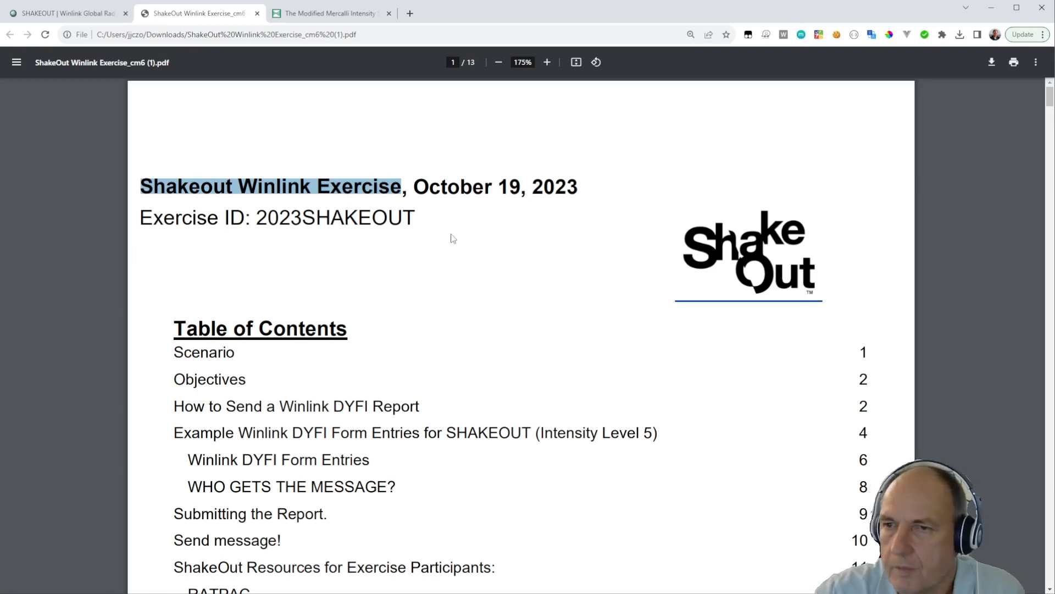
pyautogui.click(474, 241)
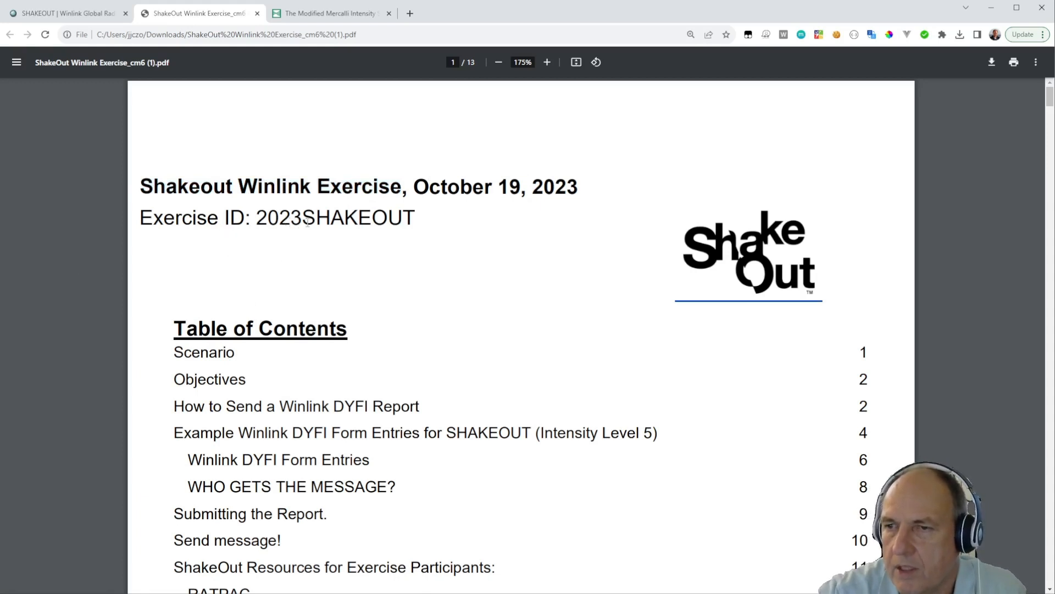
pyautogui.scroll(-3, 489, 262)
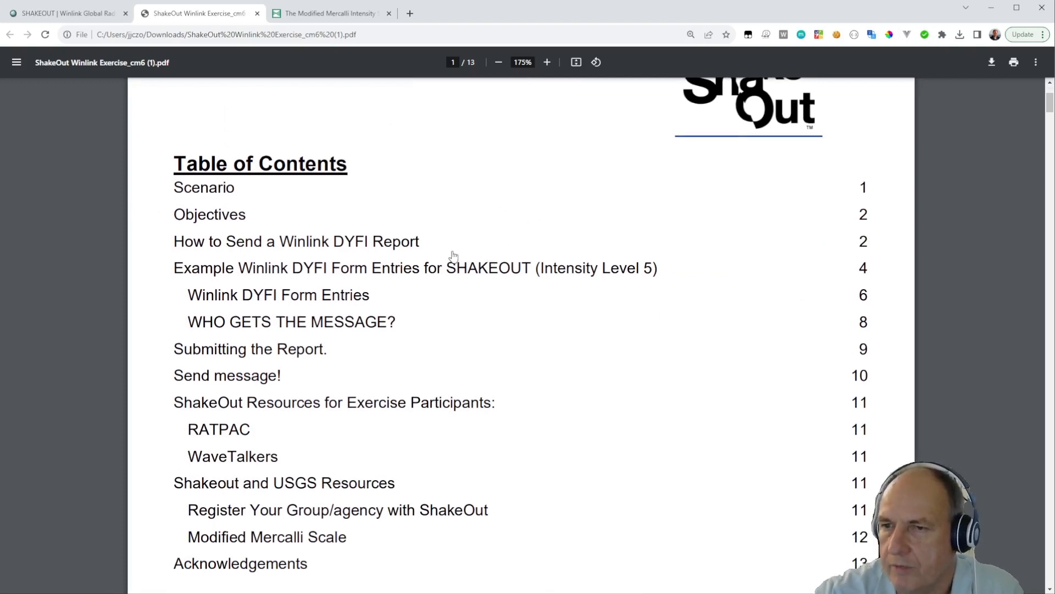
pyautogui.scroll(-2, 464, 247)
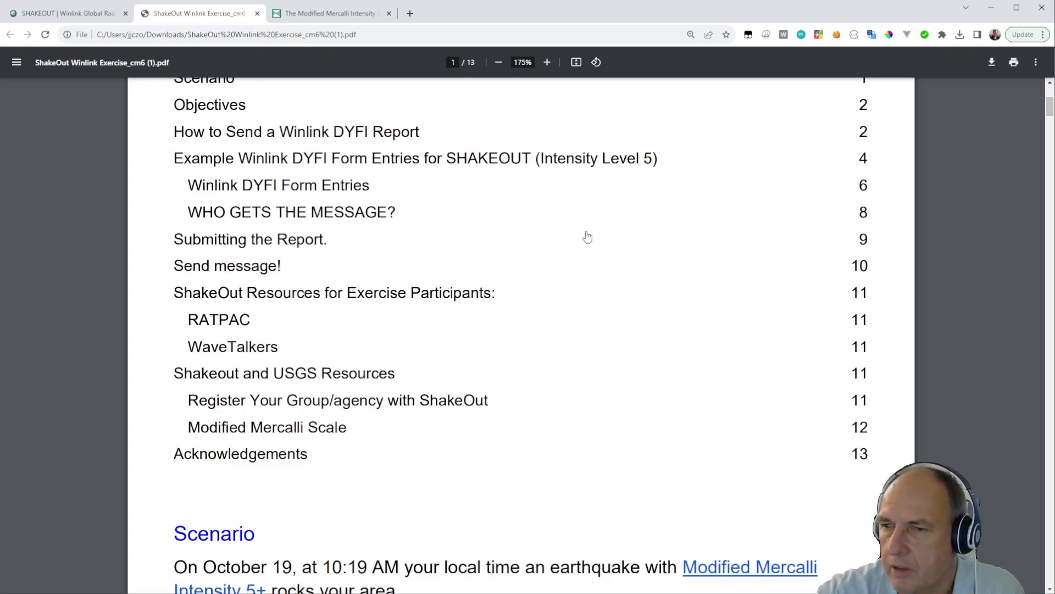
pyautogui.scroll(-4, 586, 237)
pyautogui.scroll(-2, 588, 238)
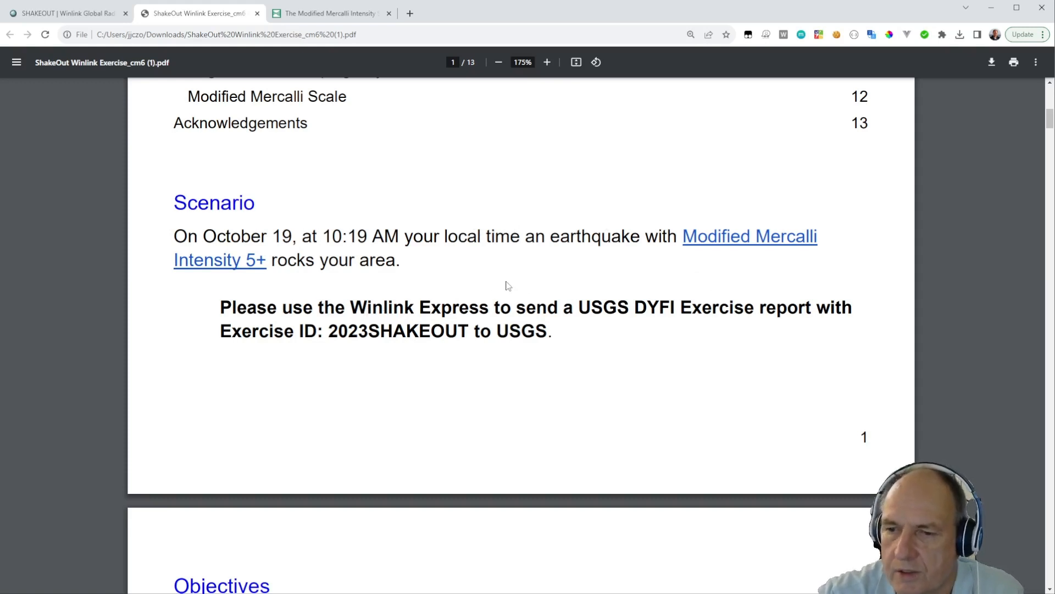
# Read the exercise PDF's objectives and its instructions for sending a Winlink DYFI report, through the template selection on page 3
pyautogui.scroll(-7, 508, 285)
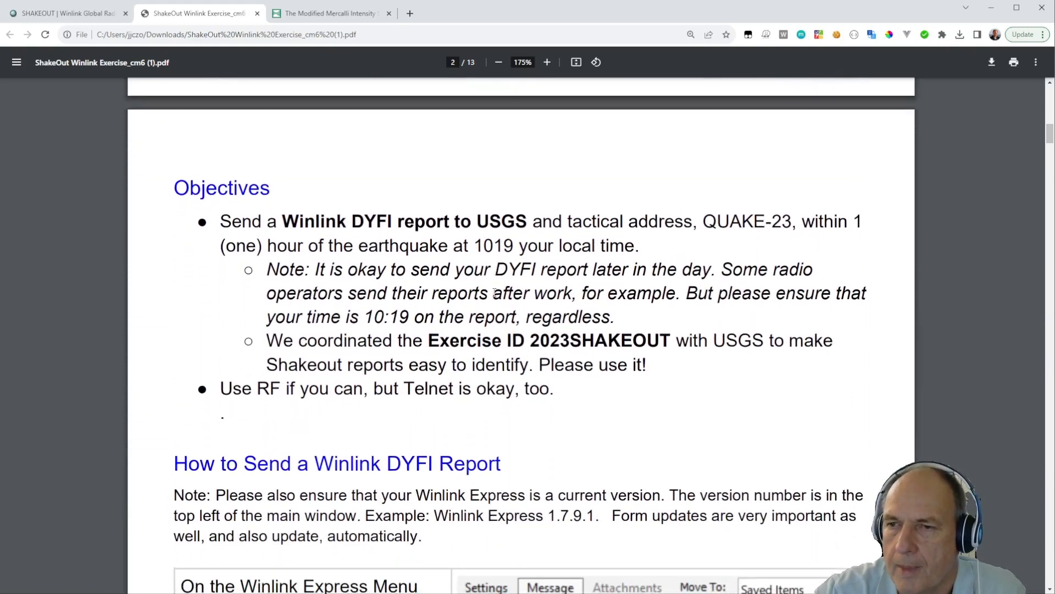
pyautogui.scroll(-1, 495, 293)
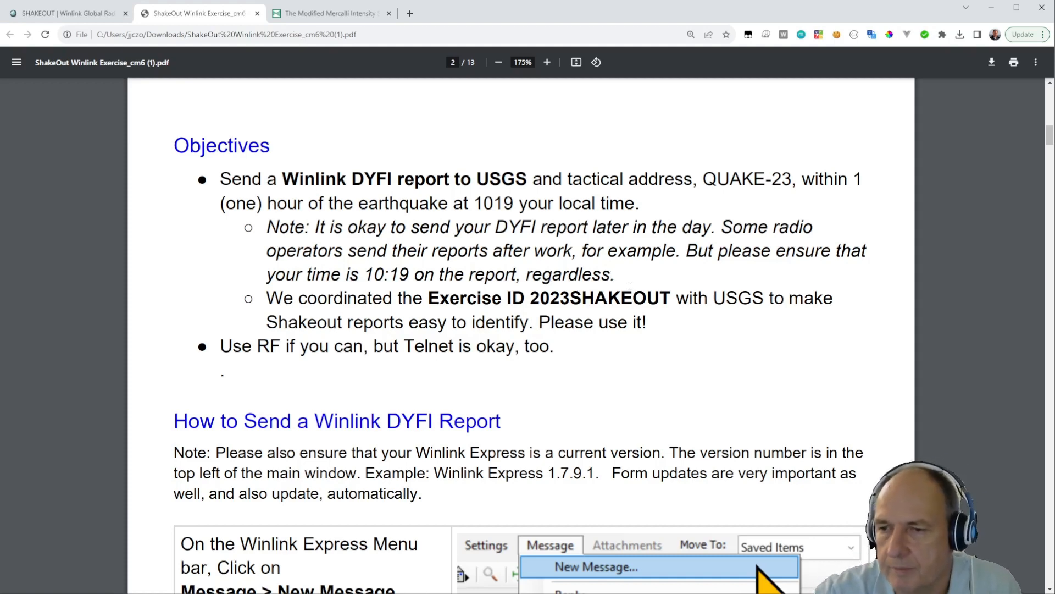
pyautogui.scroll(-3, 535, 279)
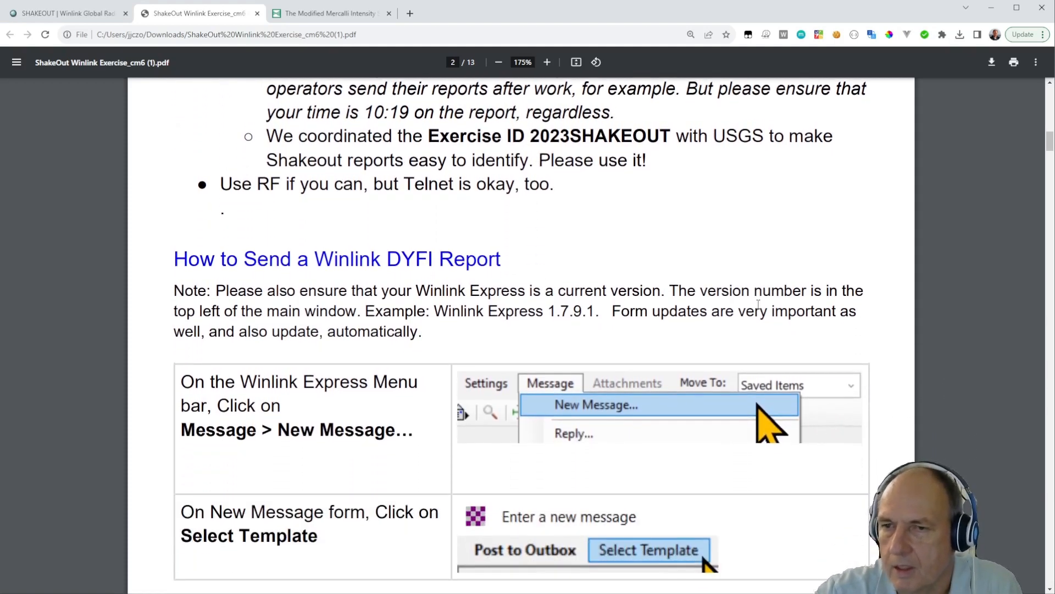
pyautogui.scroll(-3, 523, 259)
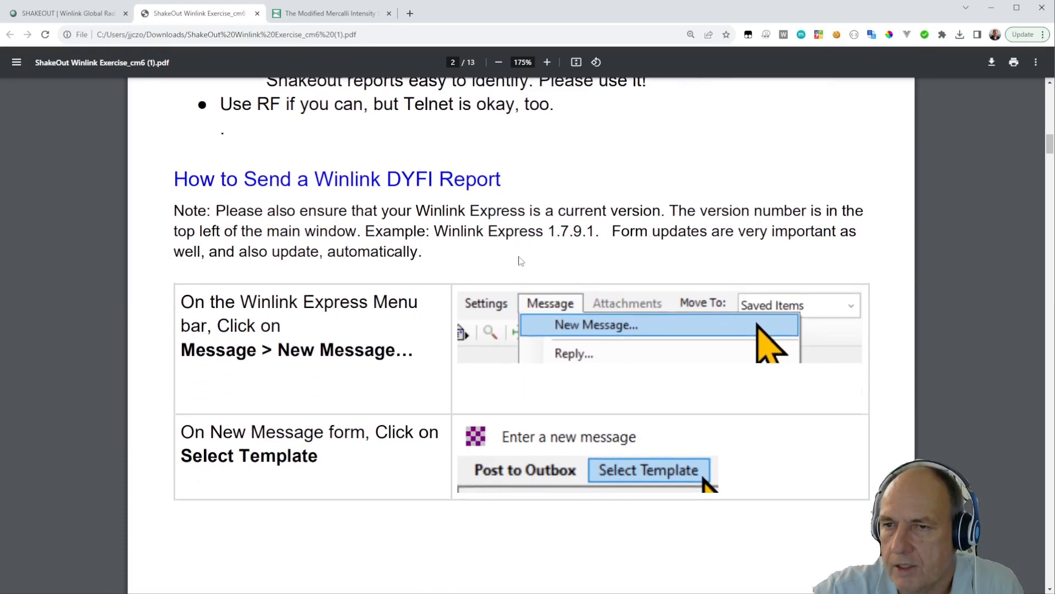
pyautogui.scroll(-1, 542, 277)
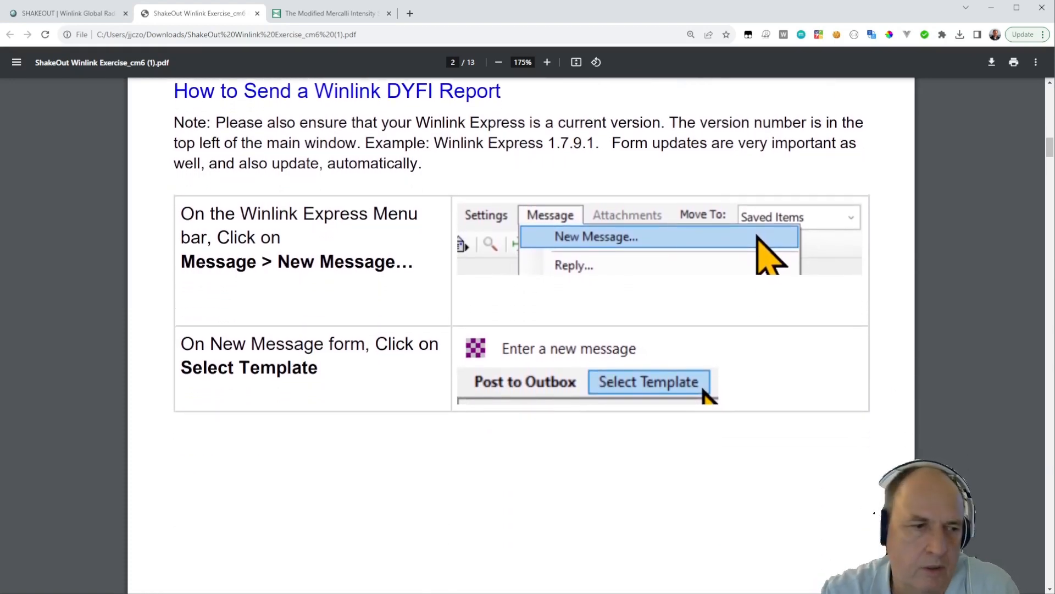
pyautogui.moveTo(187, 593)
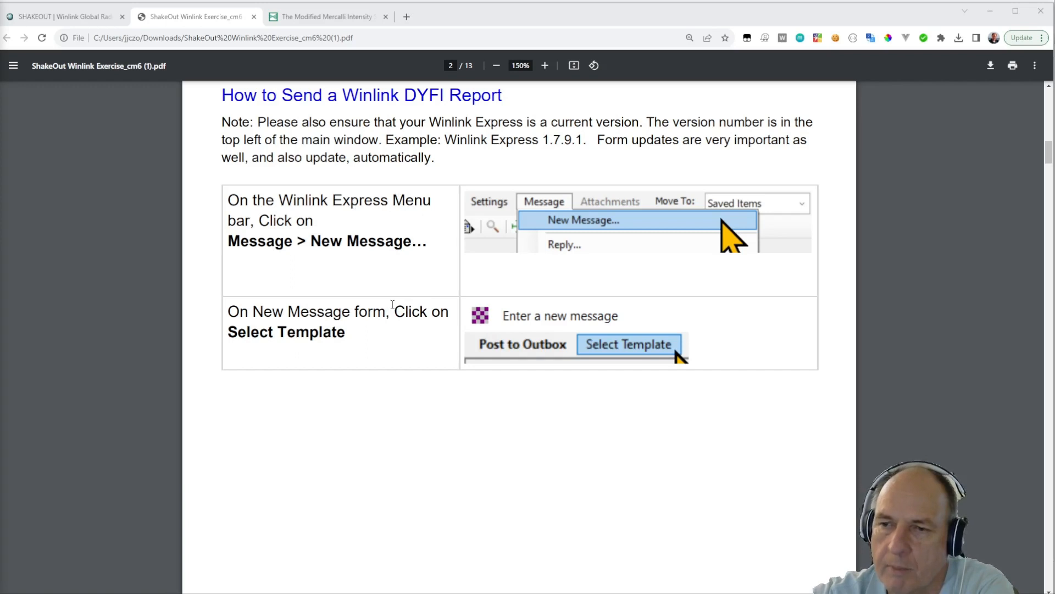
pyautogui.scroll(-10, 393, 305)
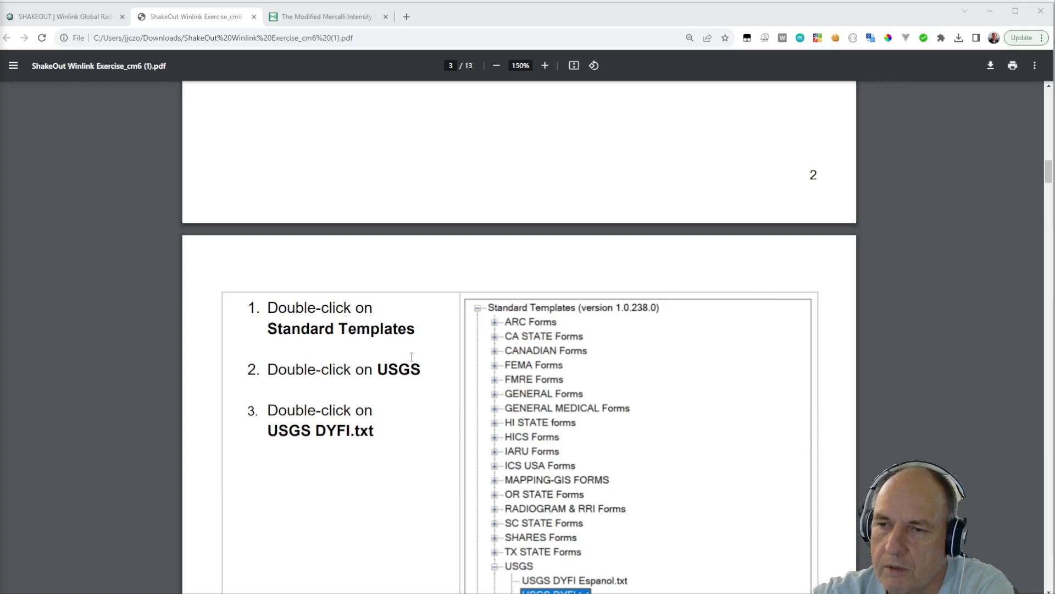
pyautogui.scroll(-1, 412, 356)
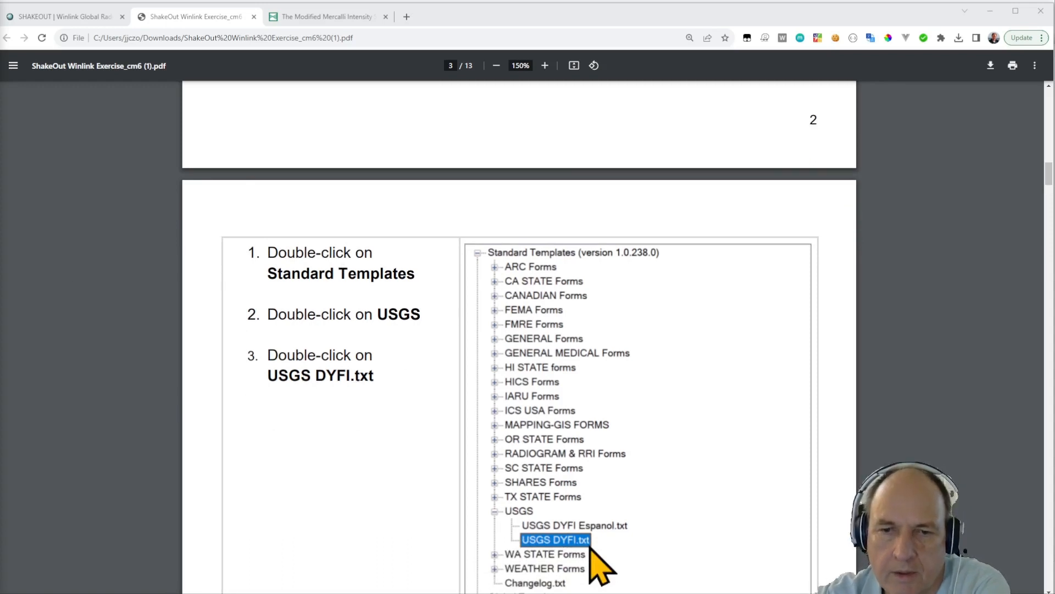
# Switch to Winlink Express and start a new message, sent as a Winlink Message
pyautogui.hotkey('alt', 'Tab')
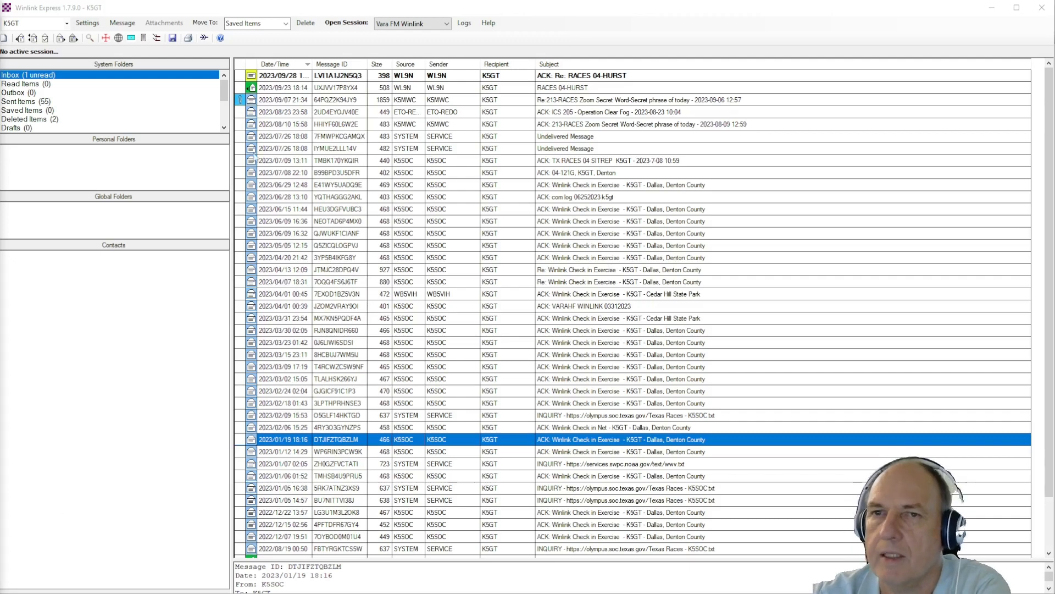
pyautogui.click(122, 24)
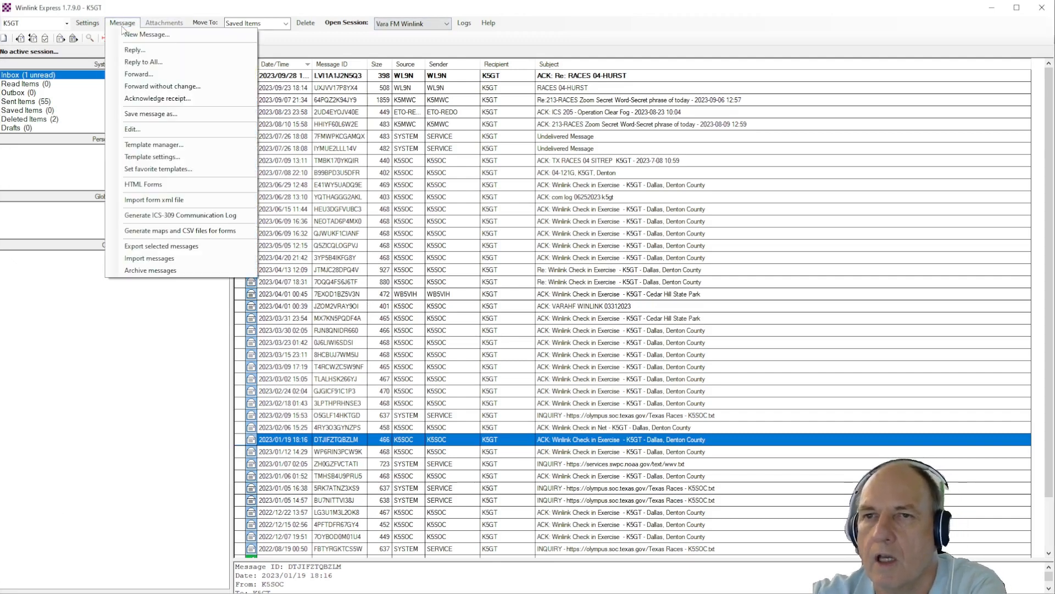
pyautogui.click(161, 33)
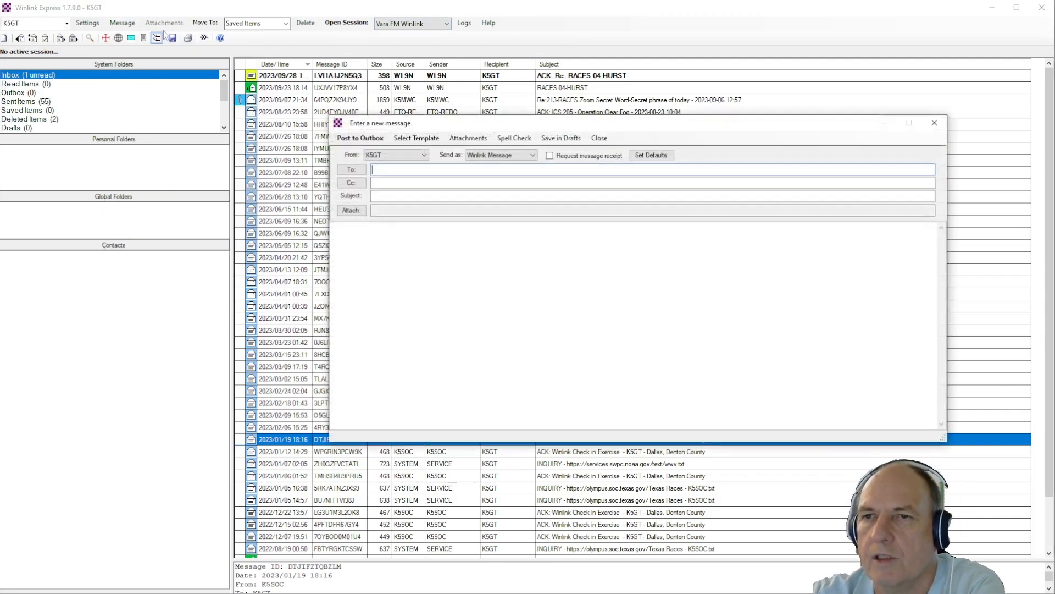
pyautogui.click(491, 157)
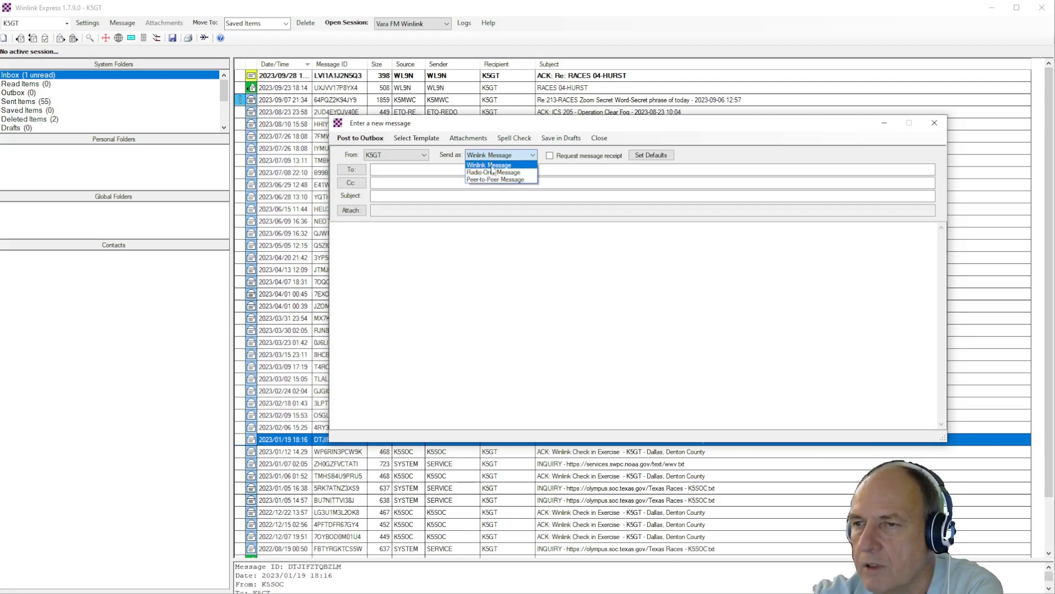
pyautogui.click(492, 167)
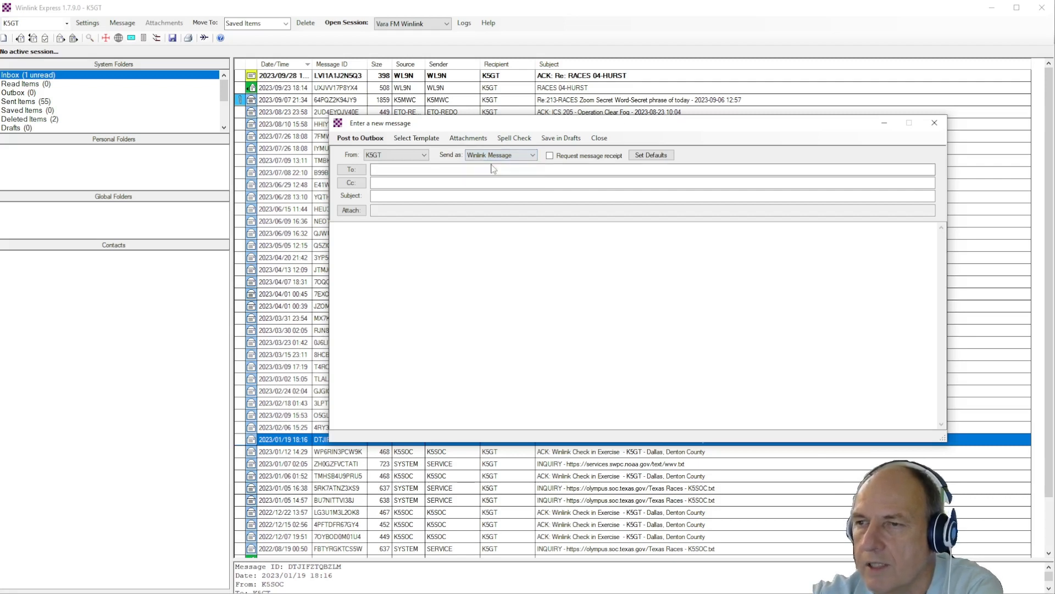
# Open the USGS DYFI.txt form from the USGS group of the Standard Templates and look over its opening questions
pyautogui.click(424, 139)
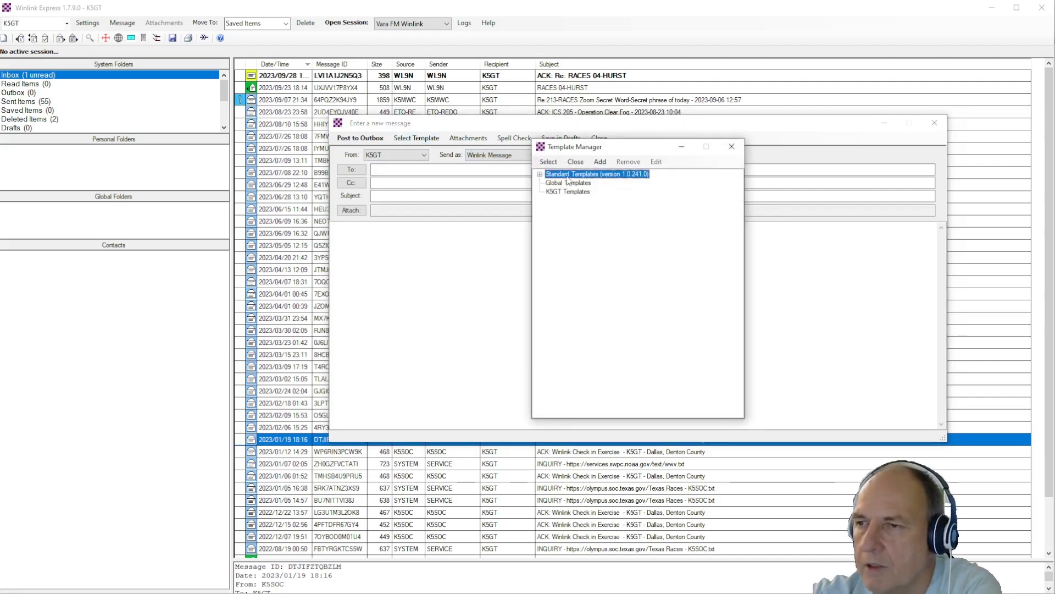
pyautogui.doubleClick(569, 174)
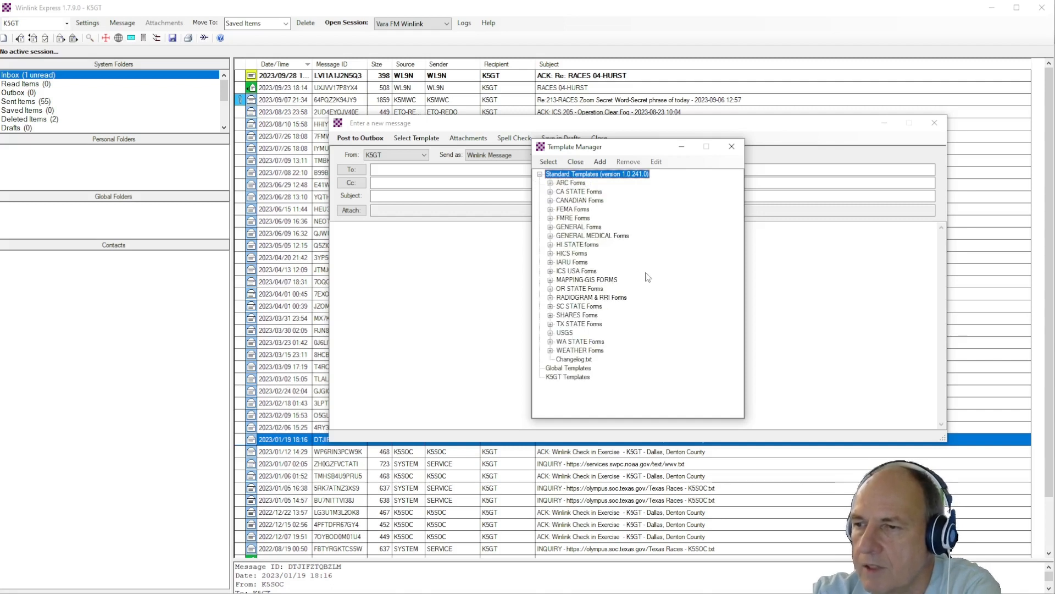
pyautogui.doubleClick(565, 333)
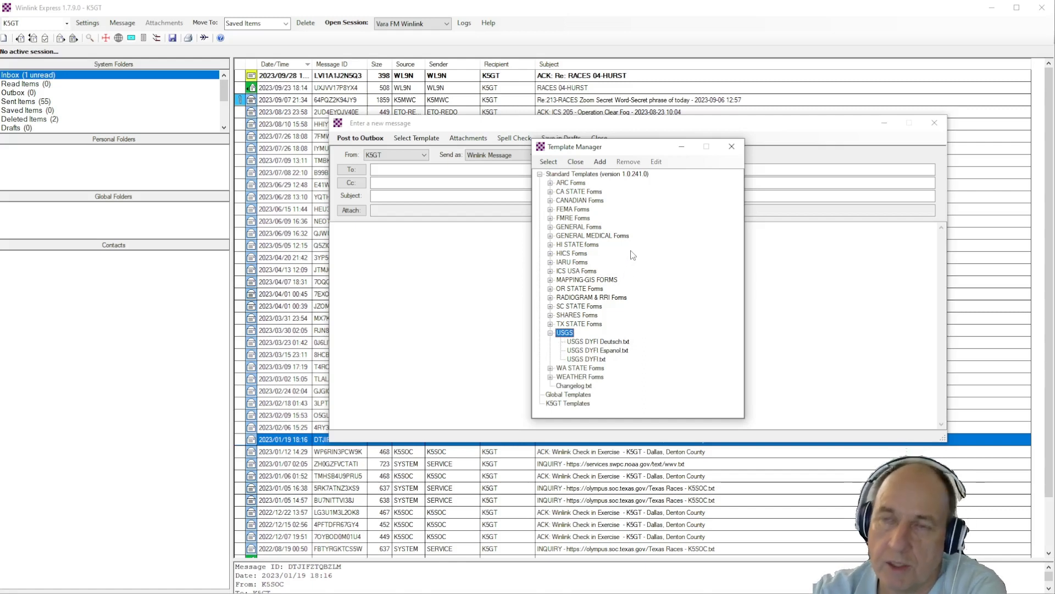
pyautogui.doubleClick(587, 360)
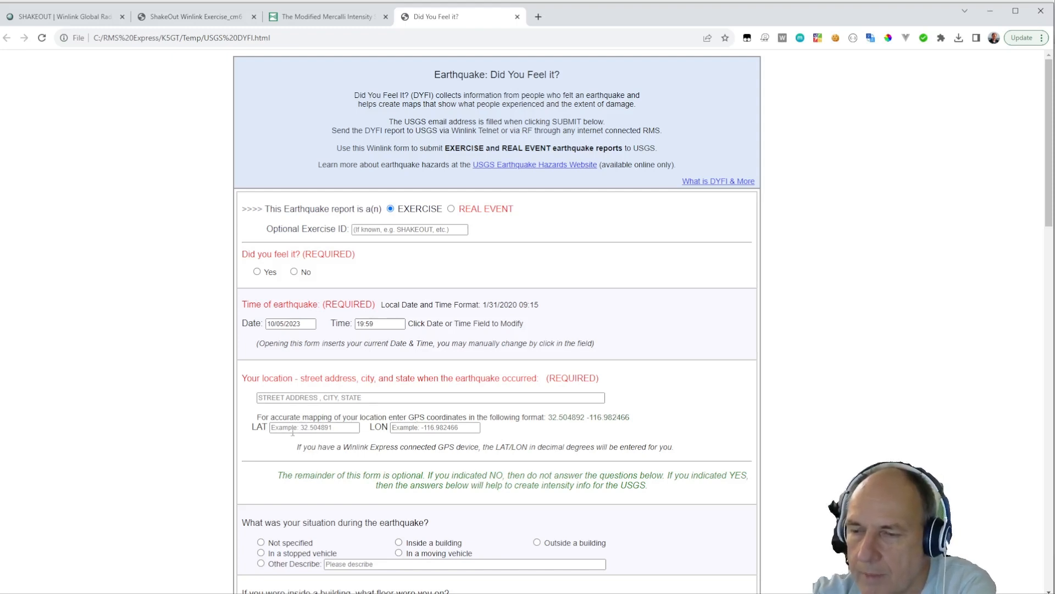
pyautogui.scroll(-3, 498, 398)
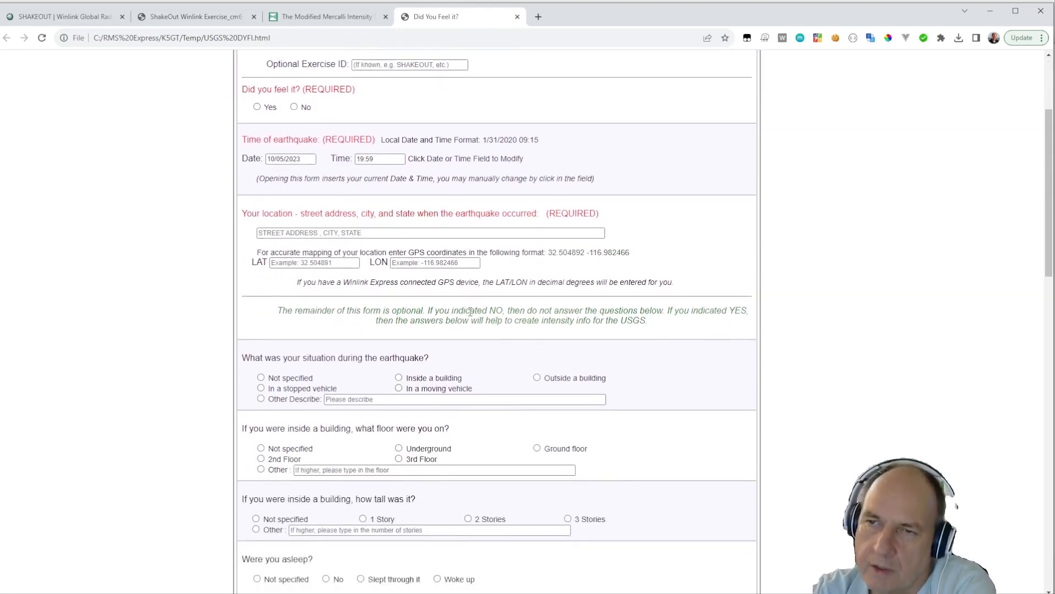
pyautogui.scroll(3, 462, 315)
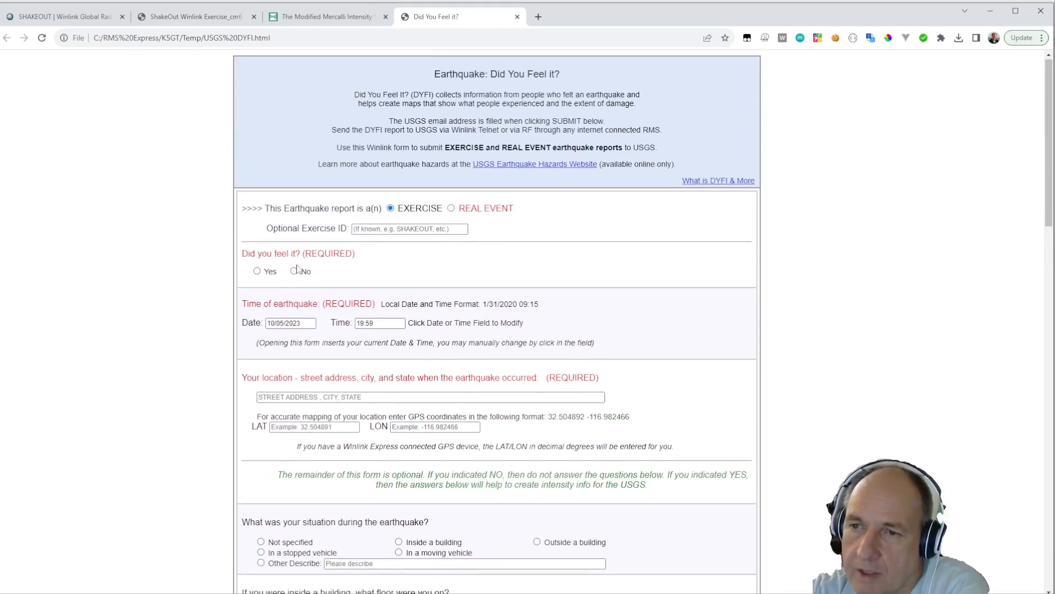
# Look through the DYFI form's remaining questions, from the situation during the earthquake to the optional EEW survey, and return to its beginning
pyautogui.scroll(-3, 581, 350)
pyautogui.scroll(-3, 537, 339)
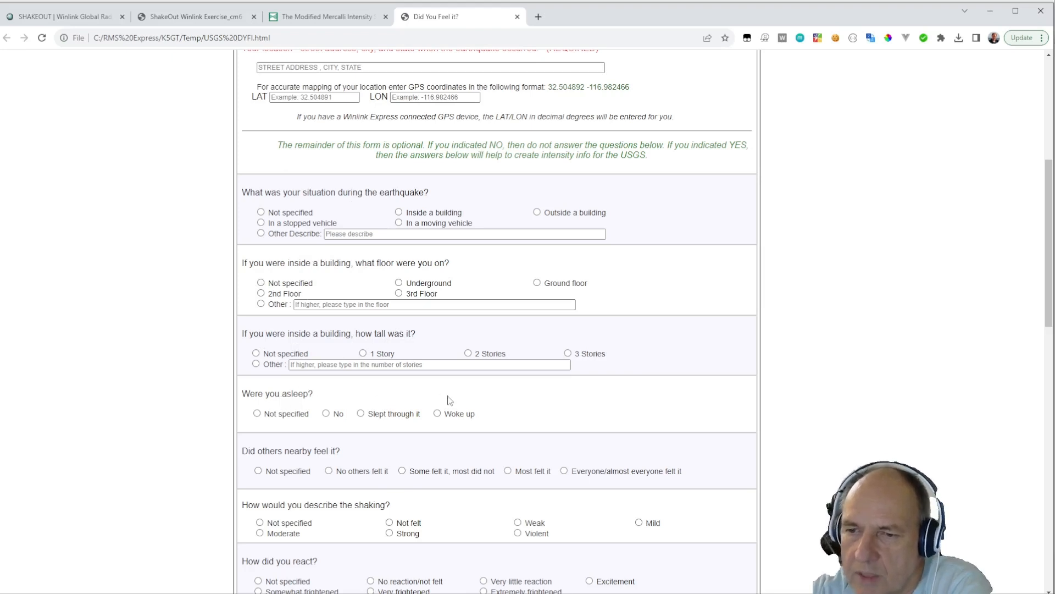
pyautogui.scroll(-2, 448, 410)
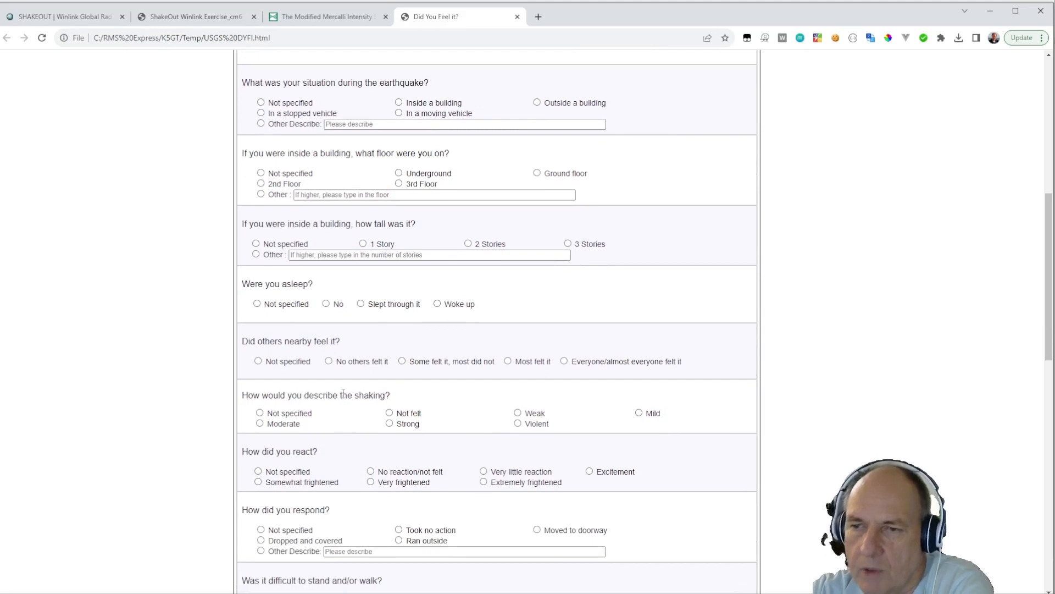
pyautogui.scroll(-3, 407, 392)
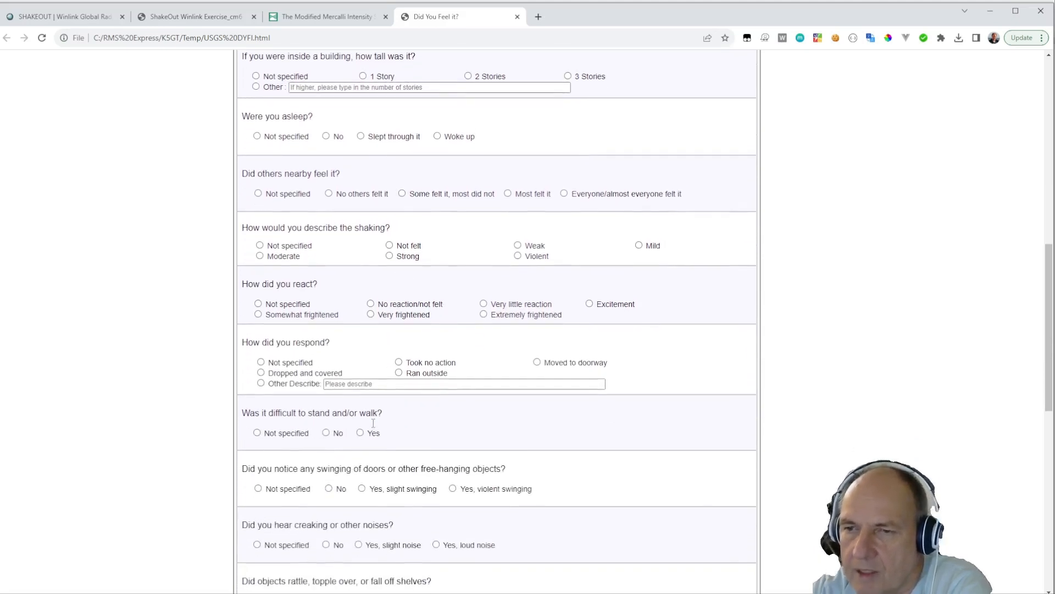
pyautogui.scroll(-1, 373, 423)
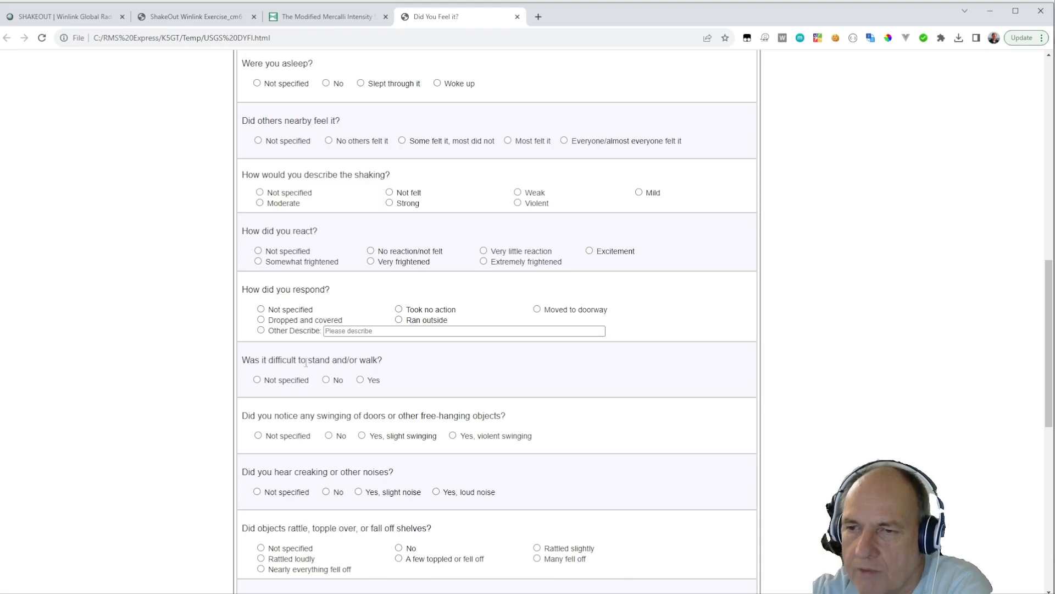
pyautogui.scroll(-2, 392, 360)
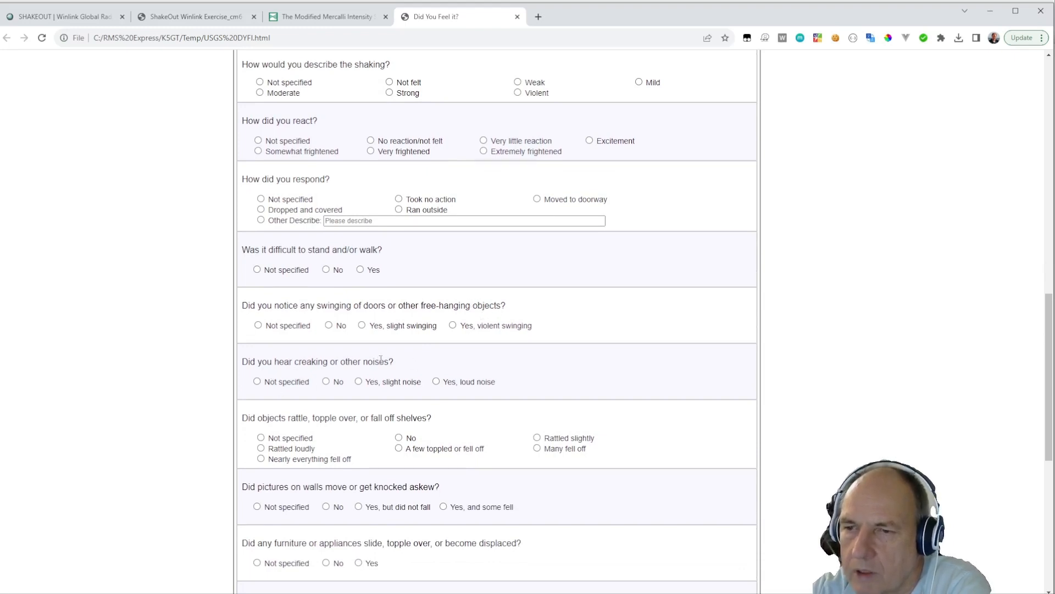
pyautogui.scroll(-3, 417, 385)
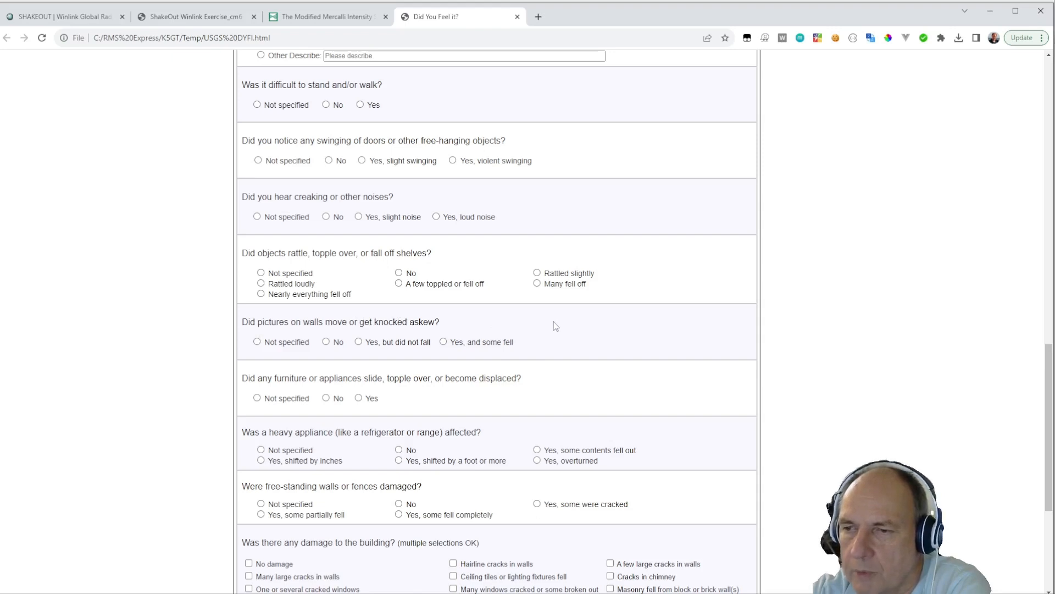
pyautogui.scroll(-3, 556, 325)
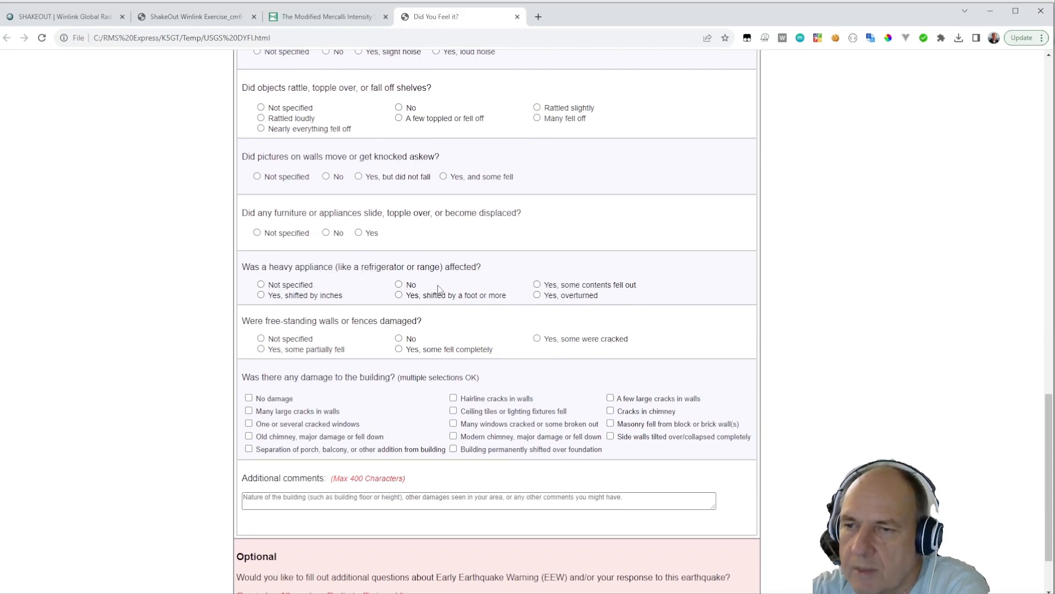
pyautogui.scroll(-2, 438, 288)
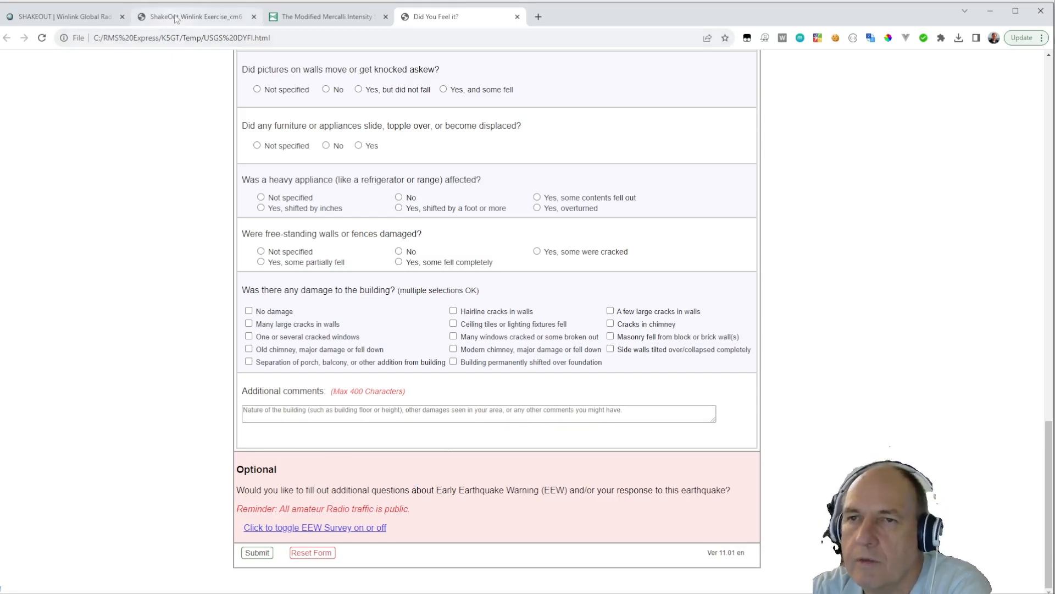
pyautogui.moveTo(187, 21)
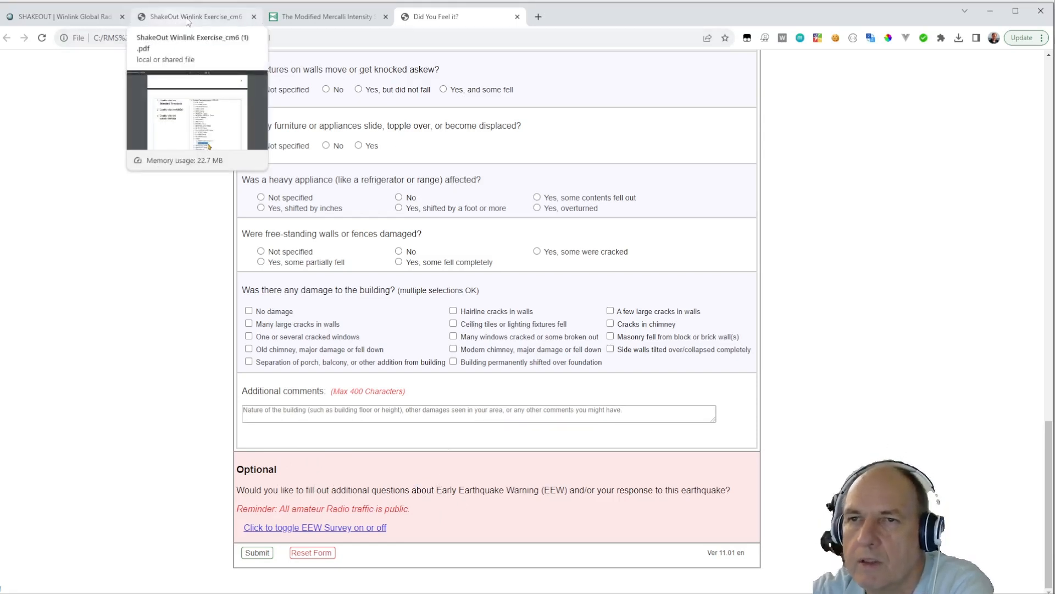
pyautogui.scroll(15, 450, 147)
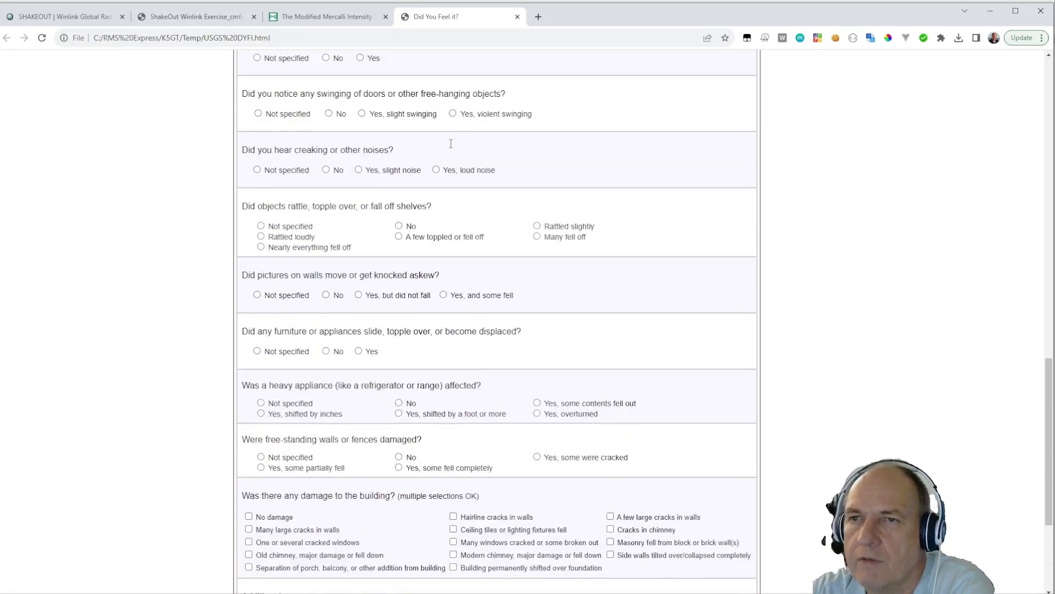
pyautogui.scroll(5, 449, 147)
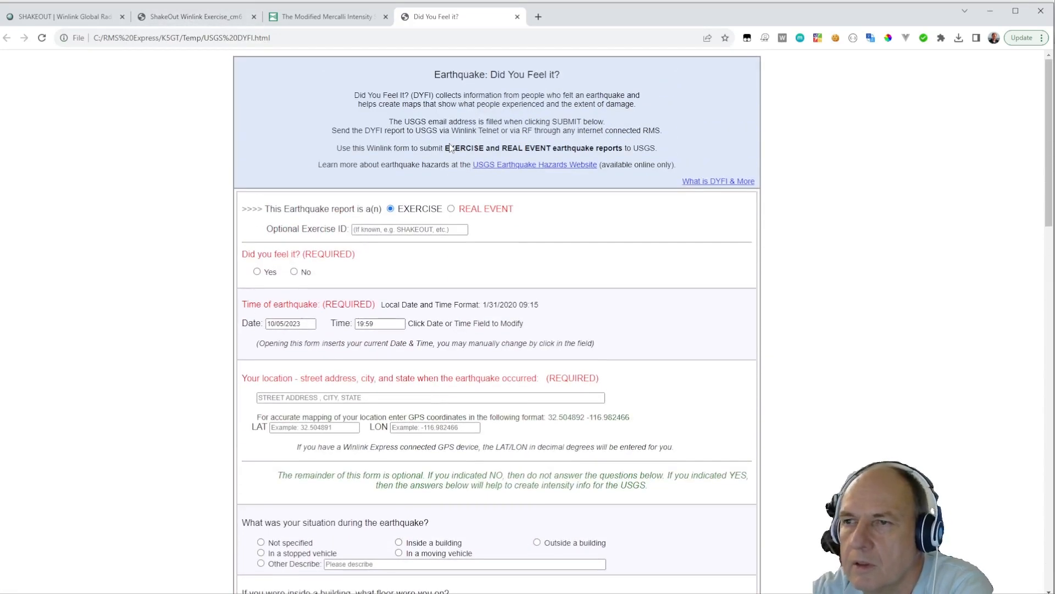
# Read the exercise PDF's date and time instructions and enlarge the example DYFI form entries on page 4 to 200%
pyautogui.click(187, 22)
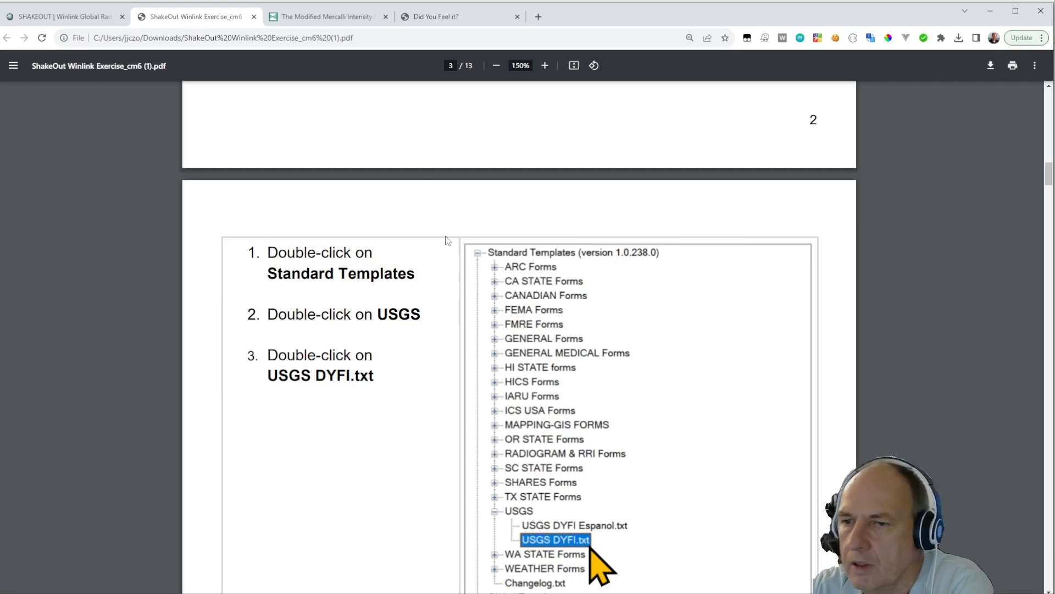
pyautogui.scroll(-1, 491, 263)
pyautogui.scroll(-6, 490, 263)
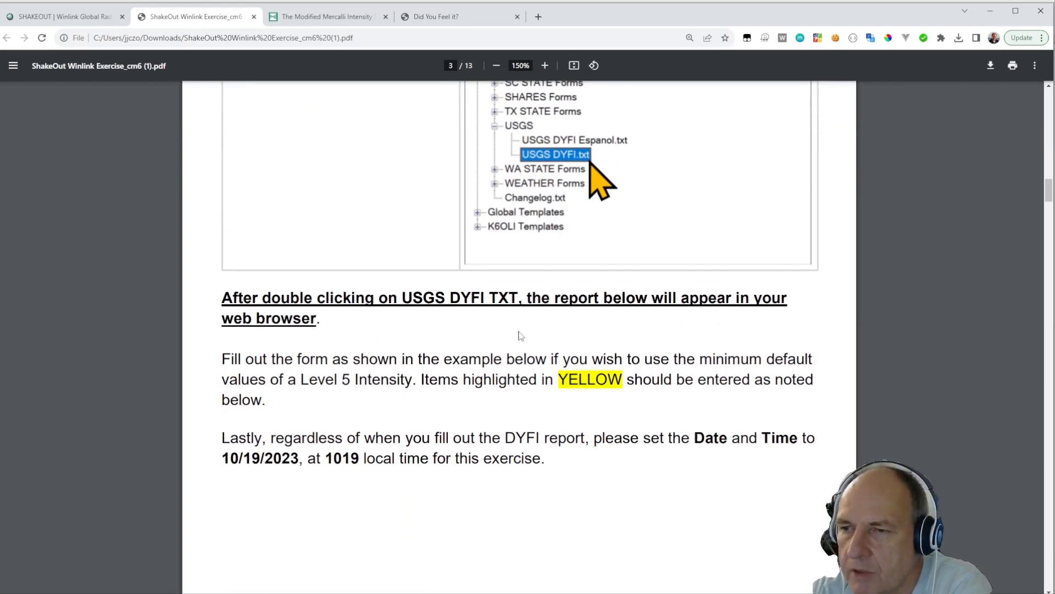
pyautogui.scroll(-1, 522, 336)
pyautogui.scroll(-3, 525, 336)
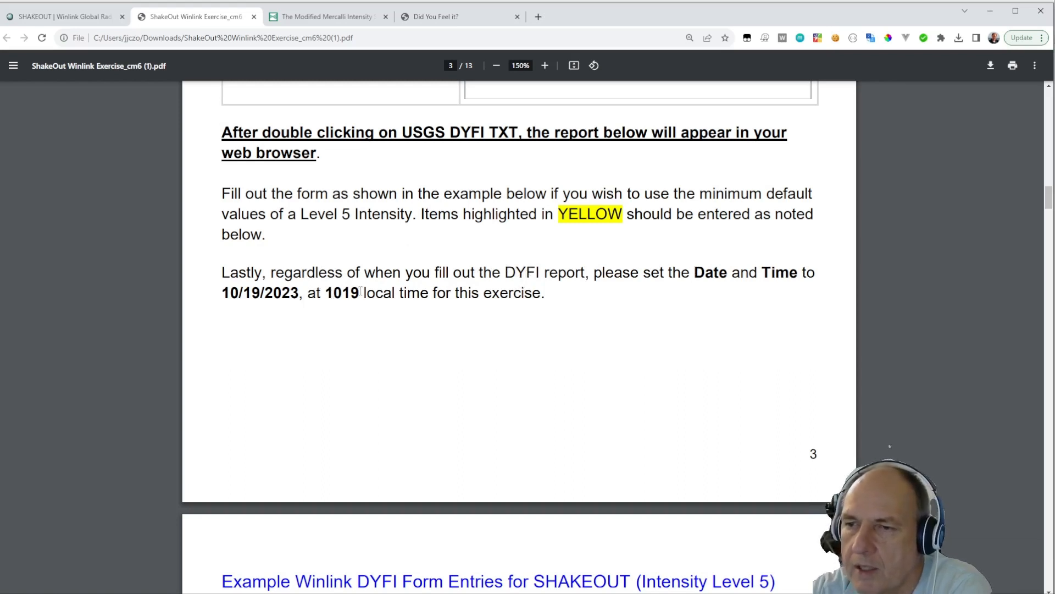
pyautogui.scroll(-7, 581, 270)
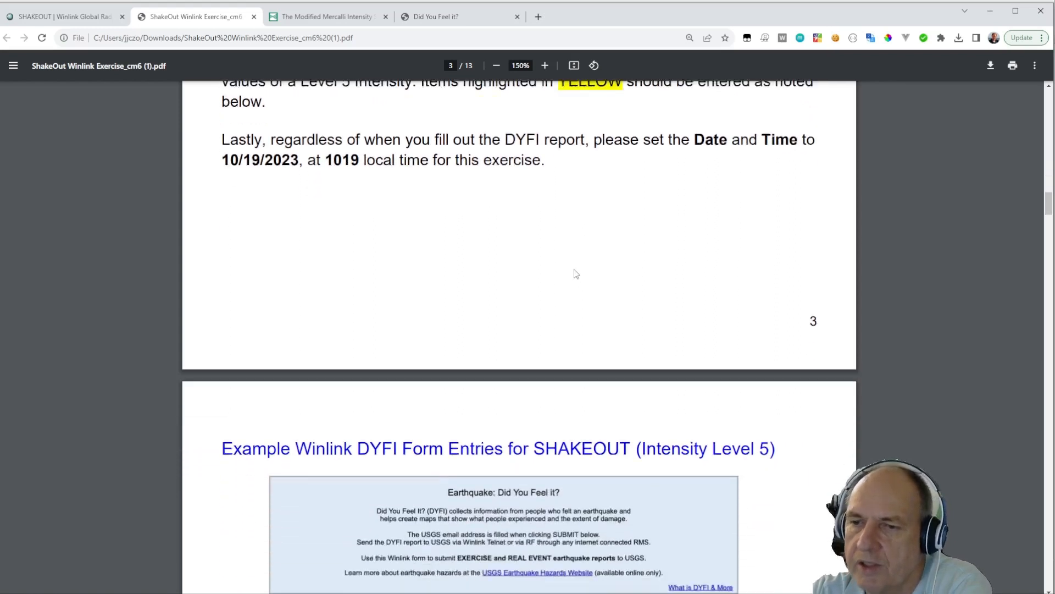
pyautogui.scroll(-2, 561, 262)
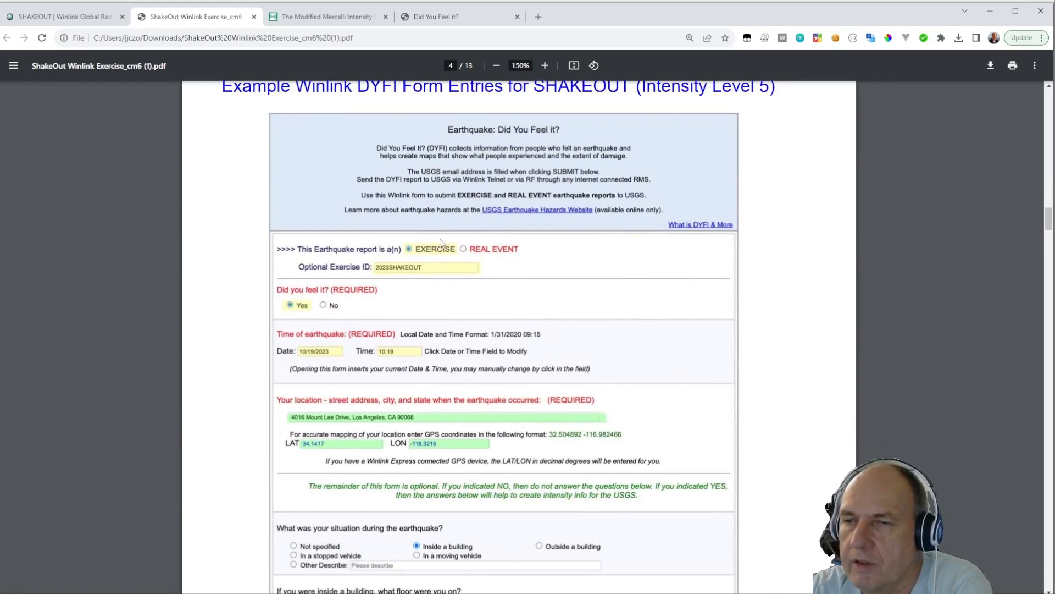
pyautogui.click(545, 67)
pyautogui.click(545, 69)
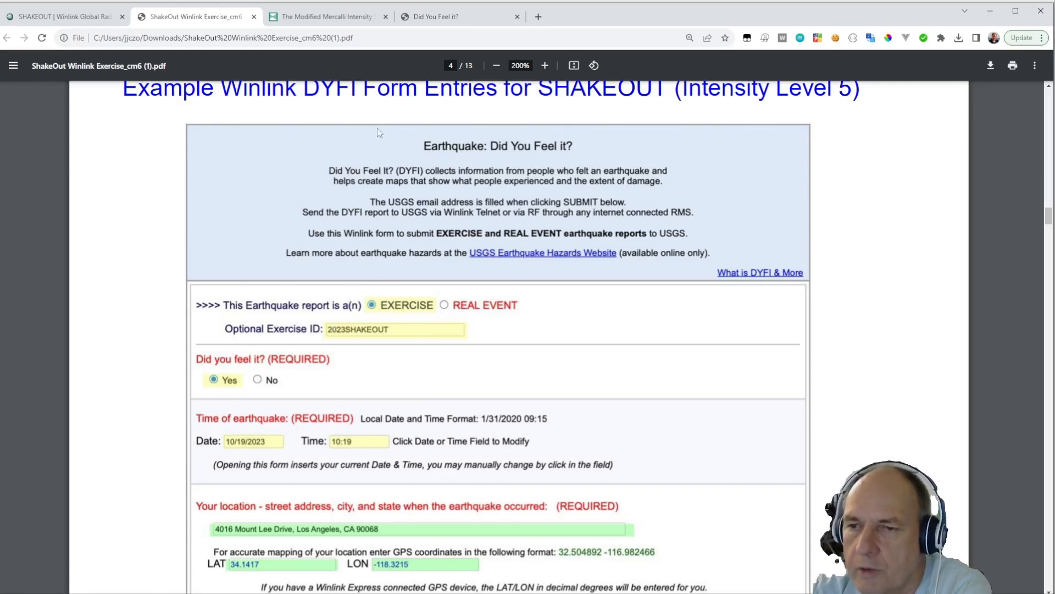
# Return to the Did You Feel It? form and enter SHAKEOUT2023 as the optional exercise ID
pyautogui.click(444, 18)
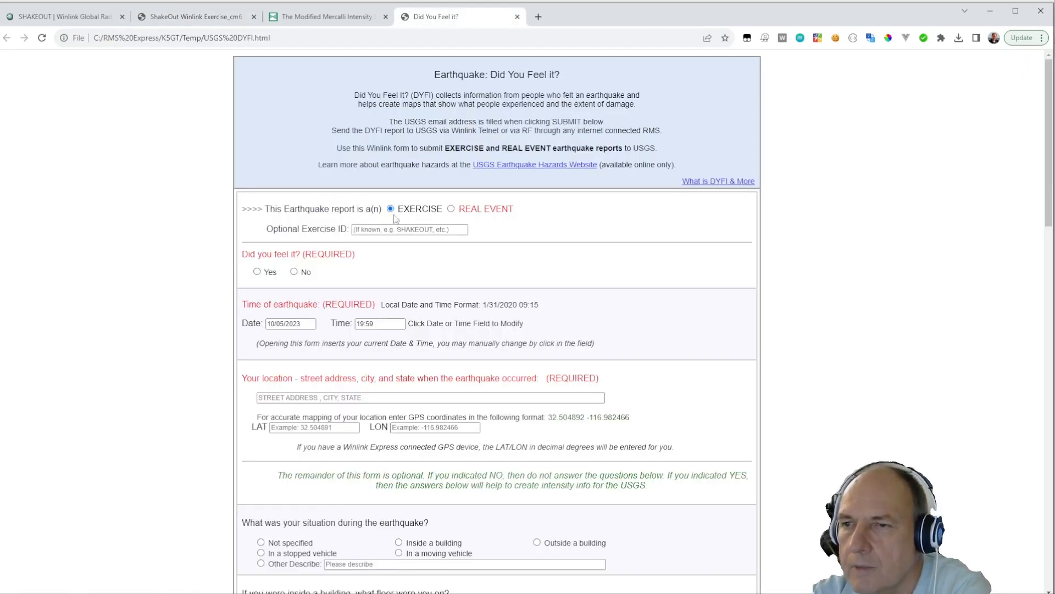
pyautogui.click(397, 233)
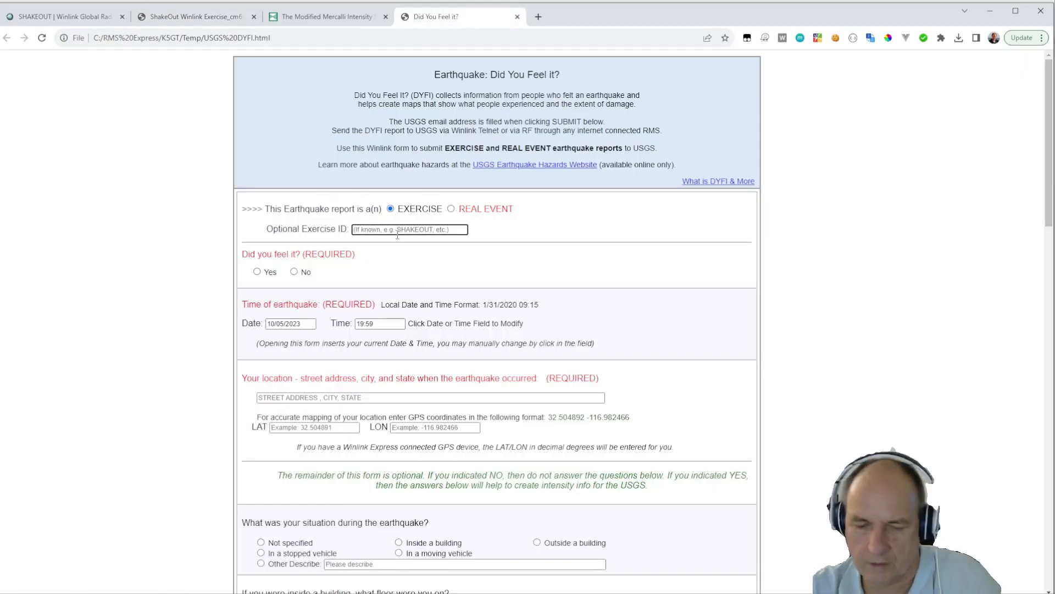
pyautogui.write('SHAKEOUT2023')
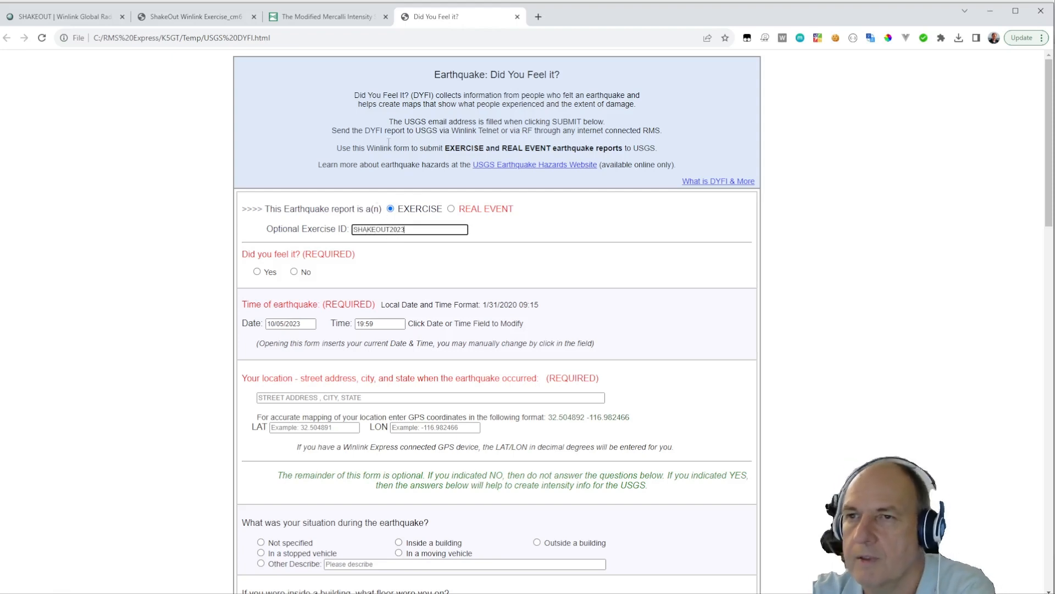
# Check the exercise ID against the PDF's example and correct it in the form to 2023SHAKEOUT
pyautogui.click(194, 17)
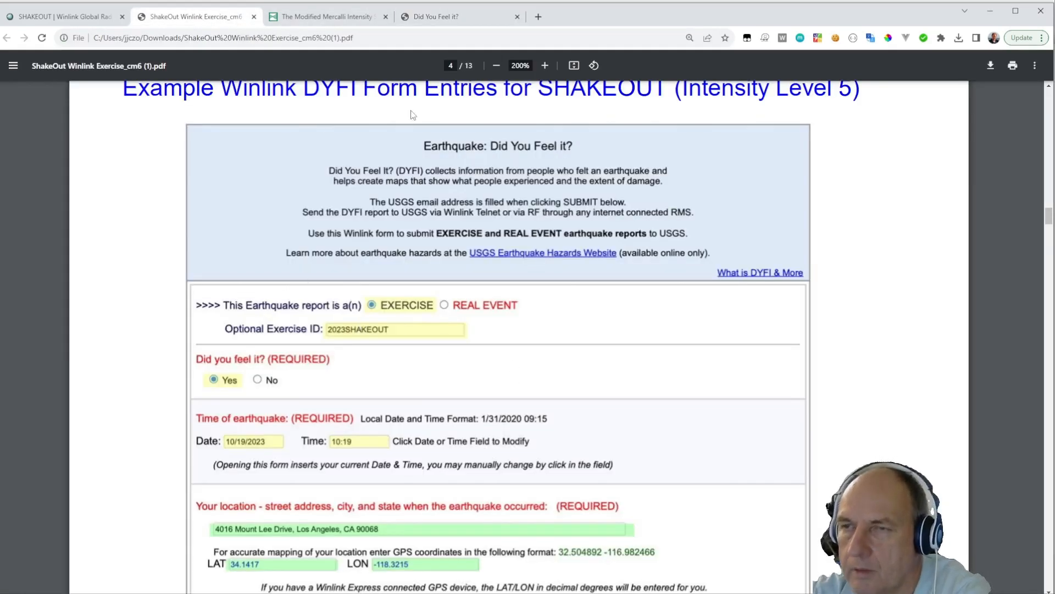
pyautogui.click(433, 17)
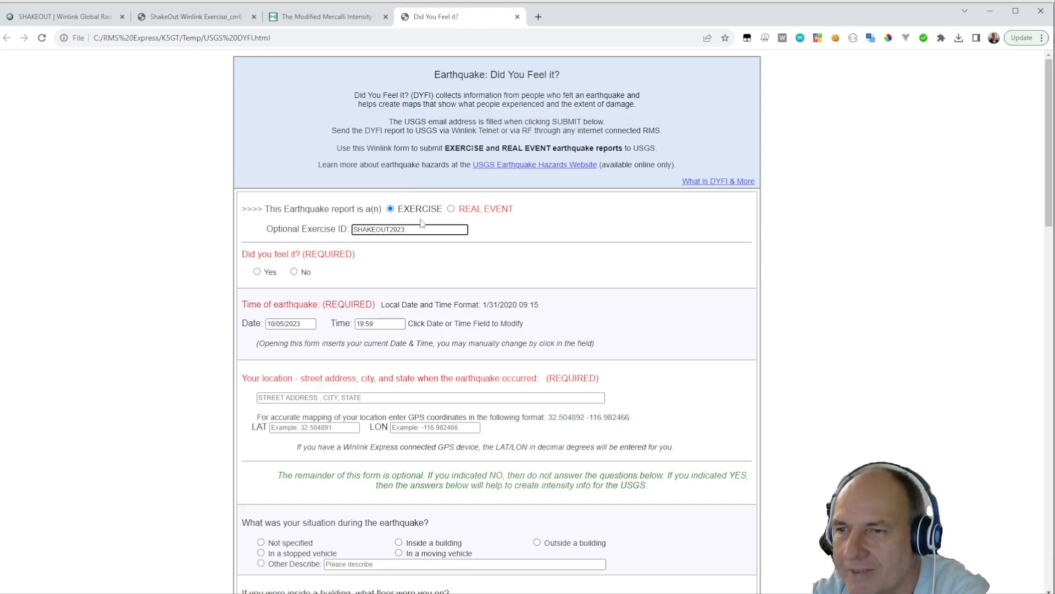
pyautogui.press('BackSpace')
pyautogui.press('BackSpace')
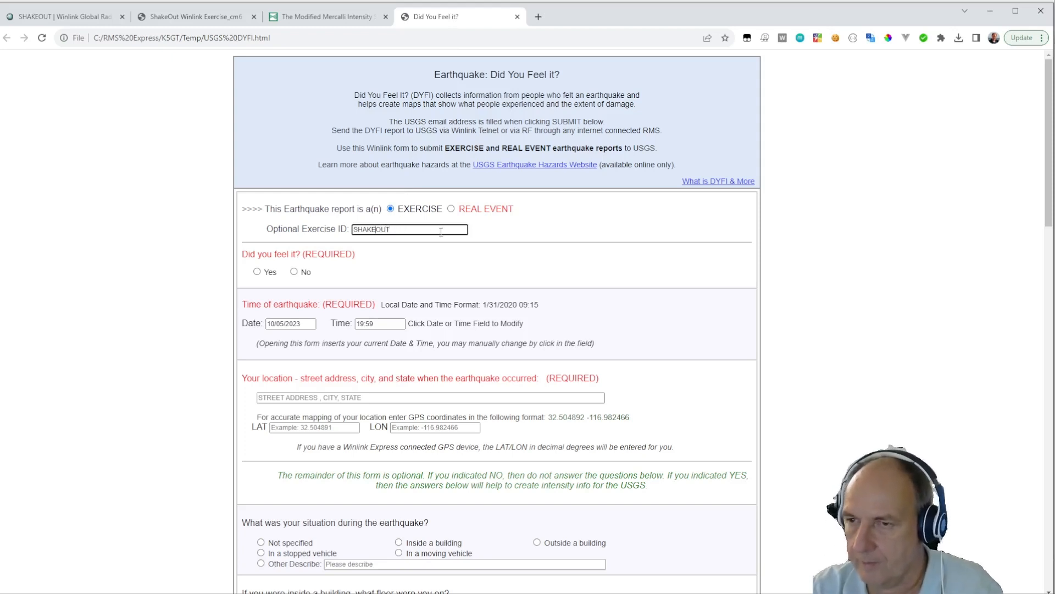
pyautogui.write('303')
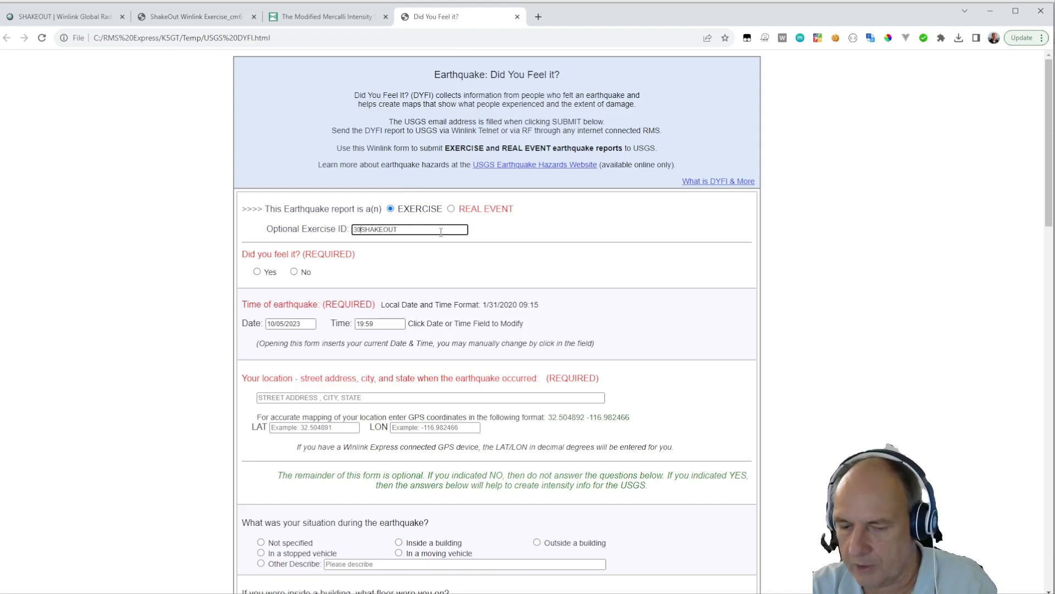
pyautogui.press('BackSpace')
pyautogui.write('23')
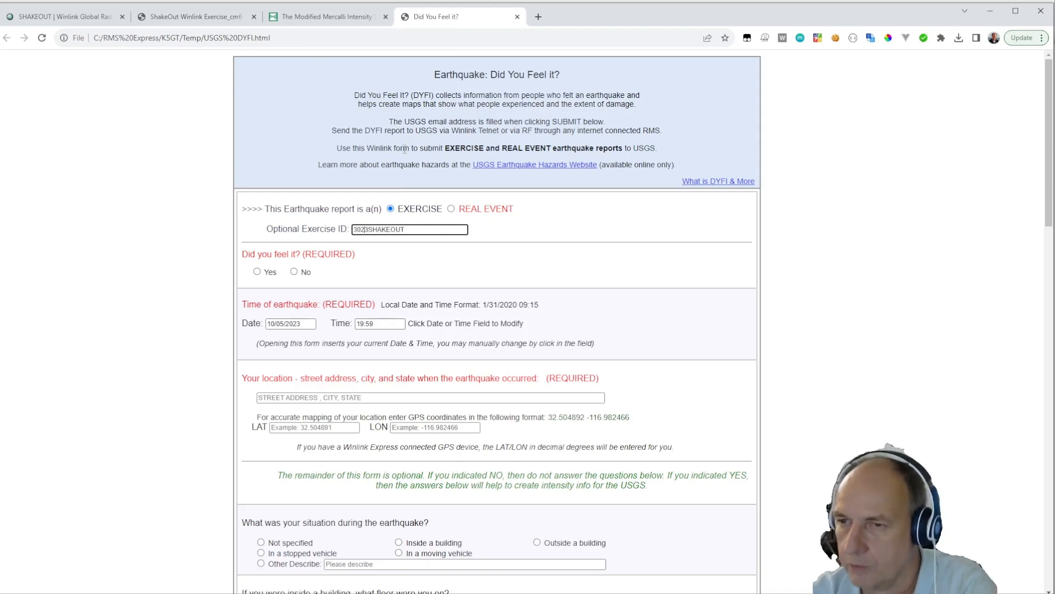
pyautogui.press('Left')
pyautogui.press('Left')
pyautogui.press('Left')
pyautogui.press('BackSpace')
pyautogui.write('2')
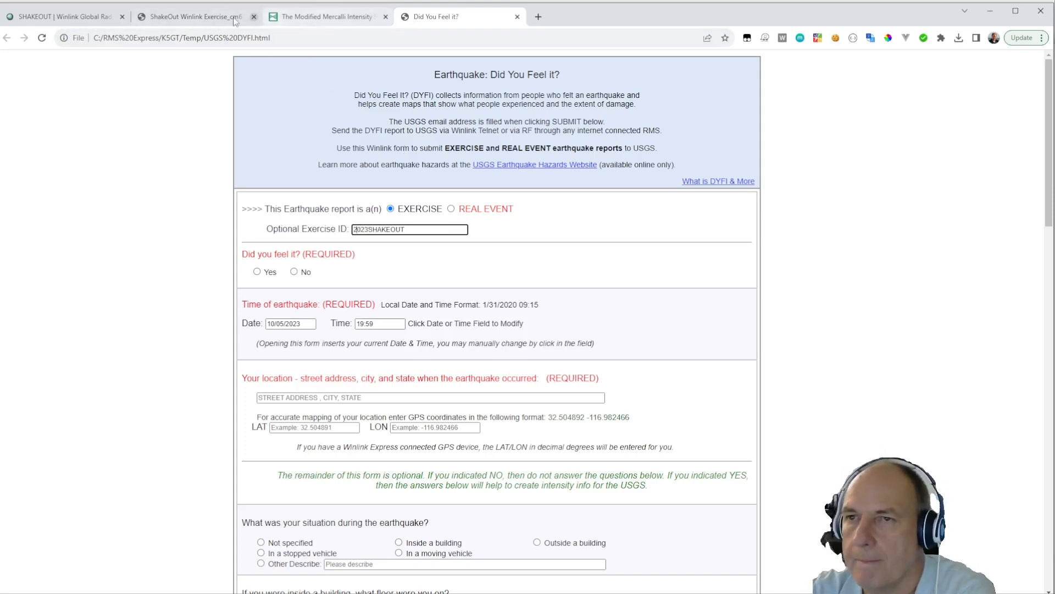
# Consult the PDF's example entries and answer Yes to "Did you feel it?" in the form
pyautogui.click(195, 17)
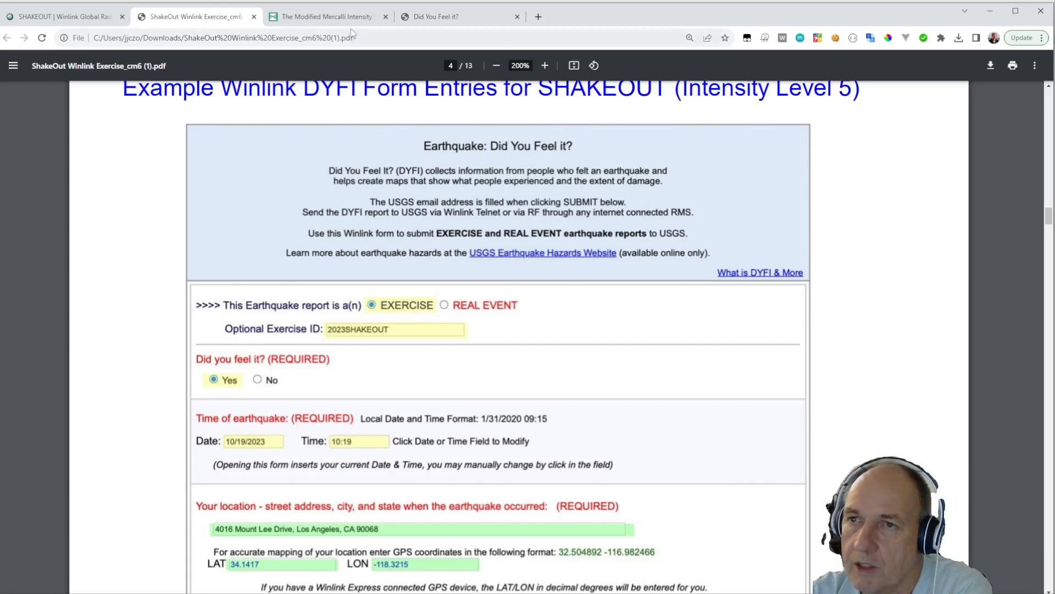
pyautogui.click(450, 17)
pyautogui.click(259, 273)
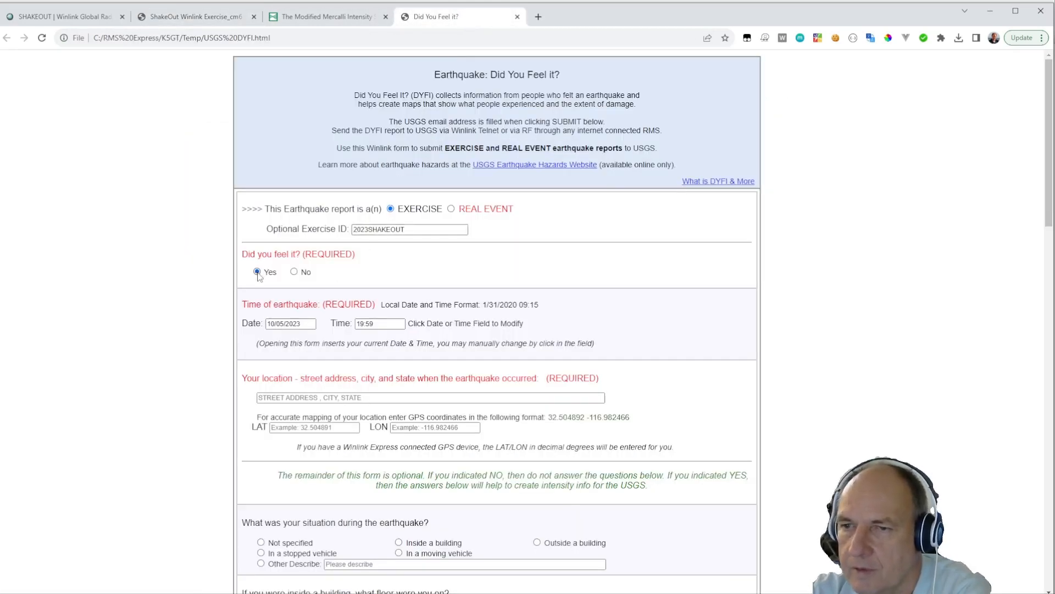
# Compare the PDF example's earthquake date, time, location and situation entries with the corresponding fields of the form
pyautogui.click(184, 17)
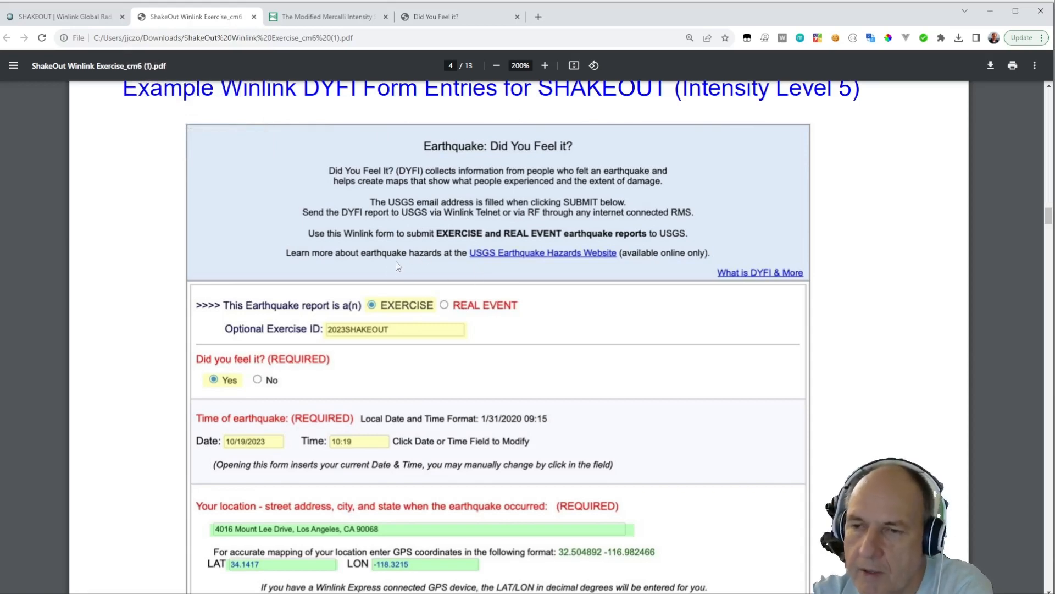
pyautogui.click(438, 18)
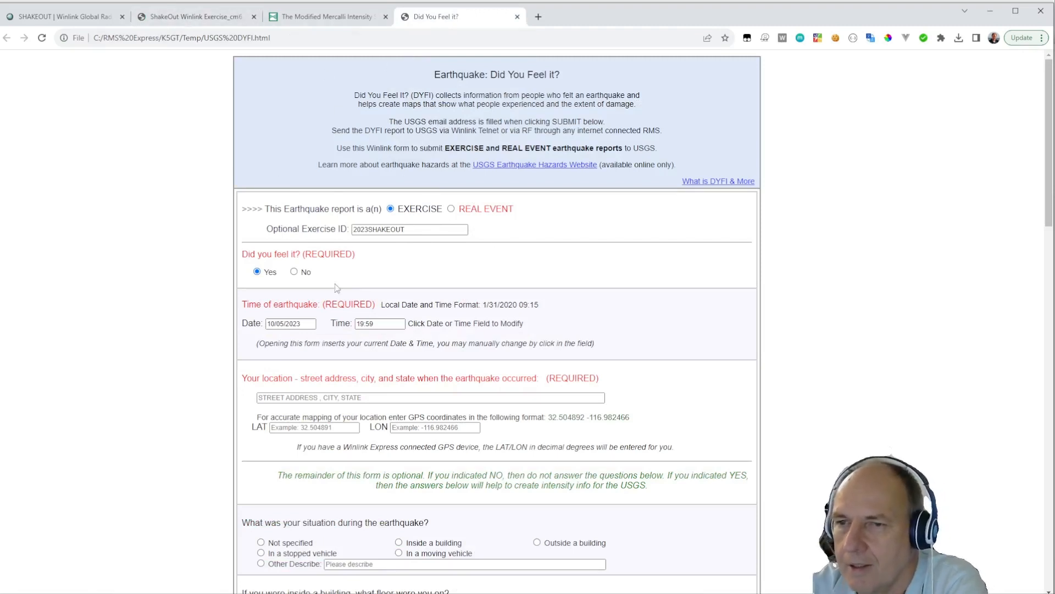
pyautogui.click(197, 17)
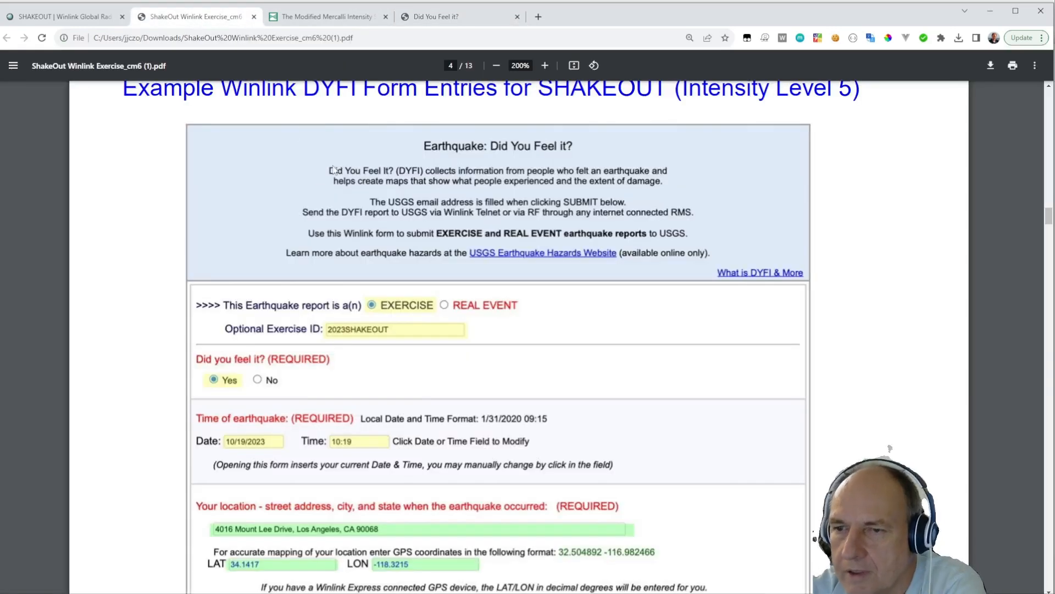
pyautogui.scroll(-3, 472, 238)
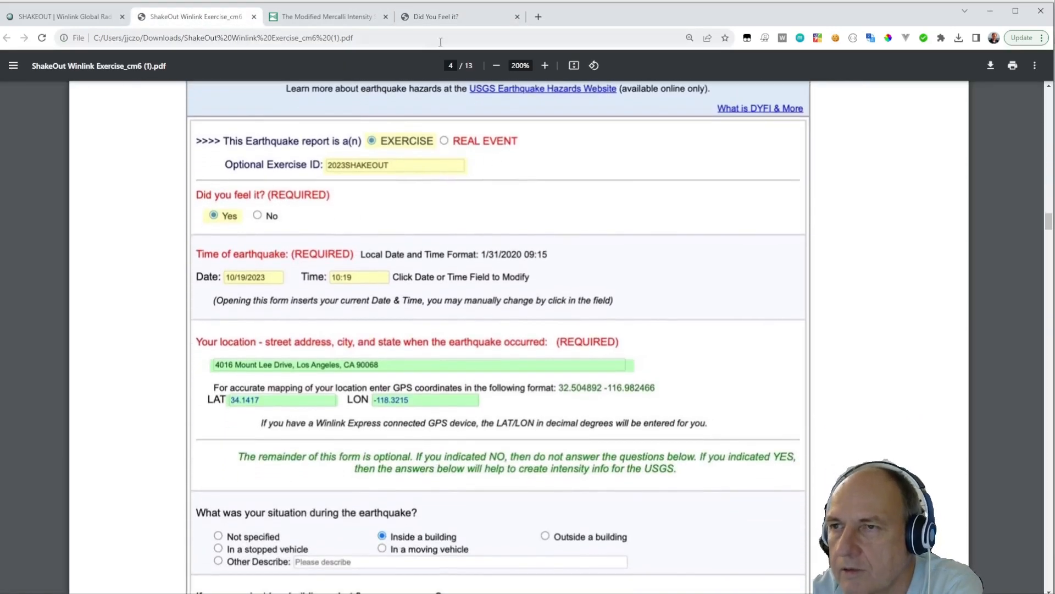
pyautogui.click(451, 17)
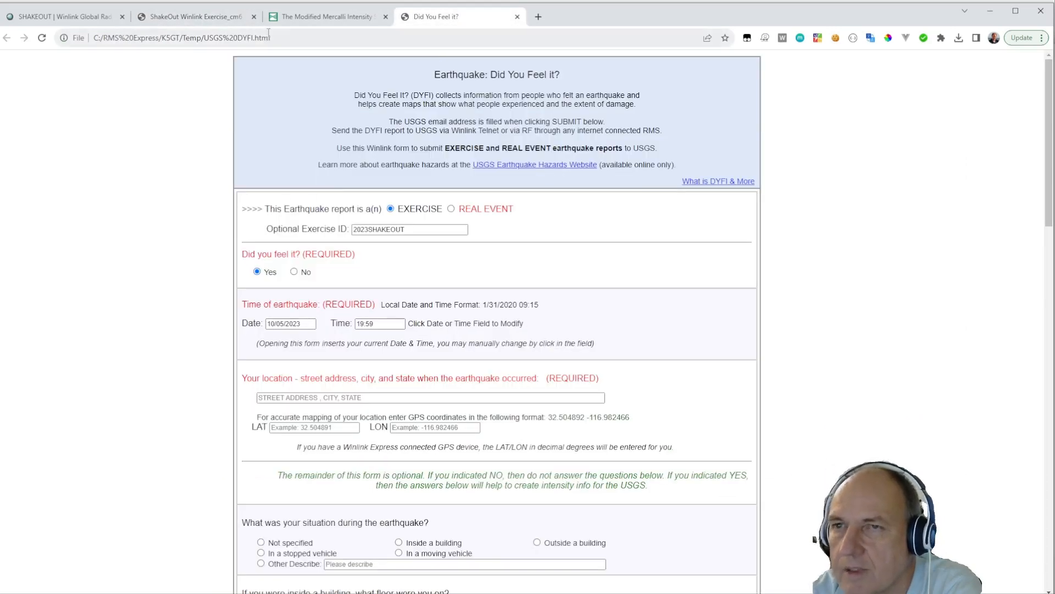
pyautogui.click(198, 17)
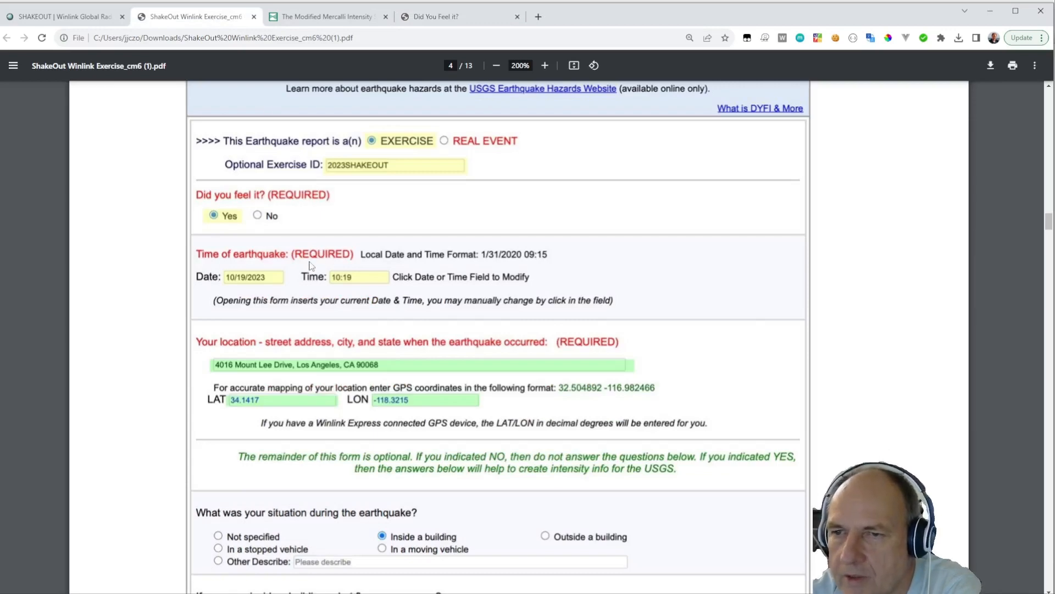
pyautogui.scroll(-1, 415, 119)
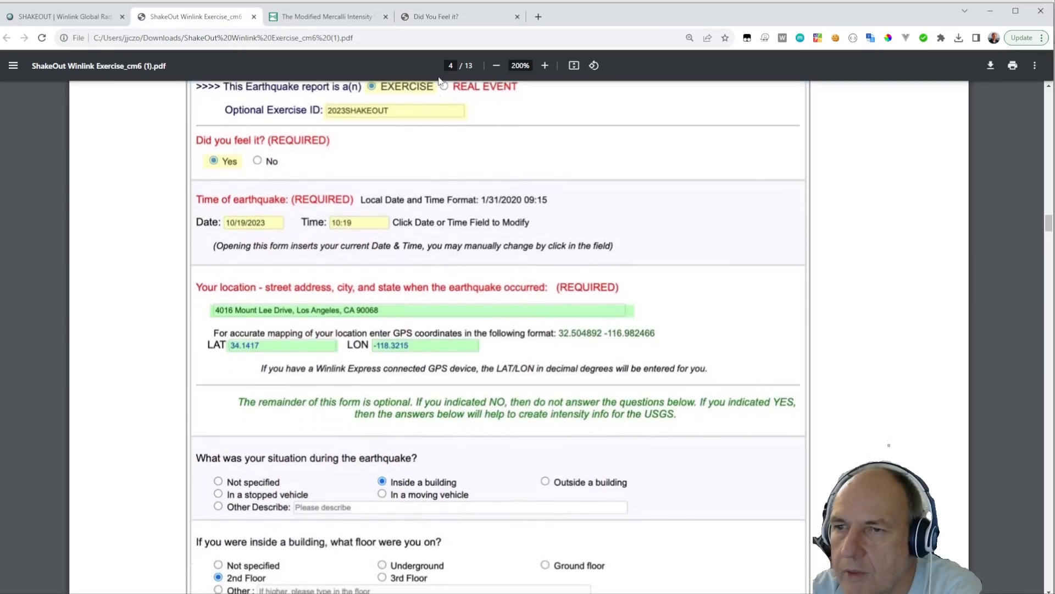
# Return to the Did You Feel It? form and set the earthquake date to 10/19/2023
pyautogui.click(455, 19)
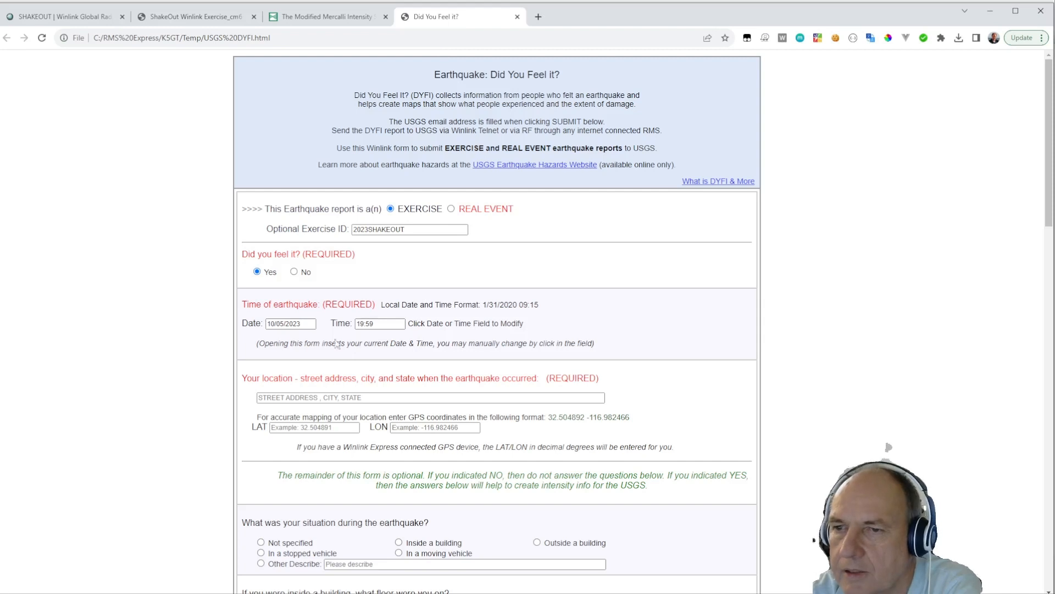
pyautogui.click(280, 323)
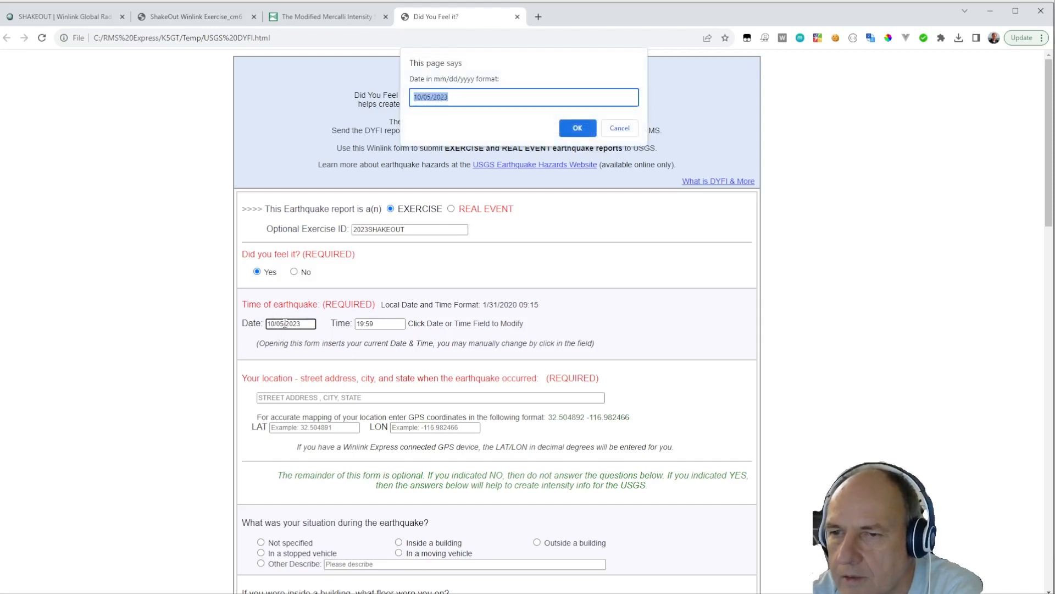
pyautogui.click(434, 97)
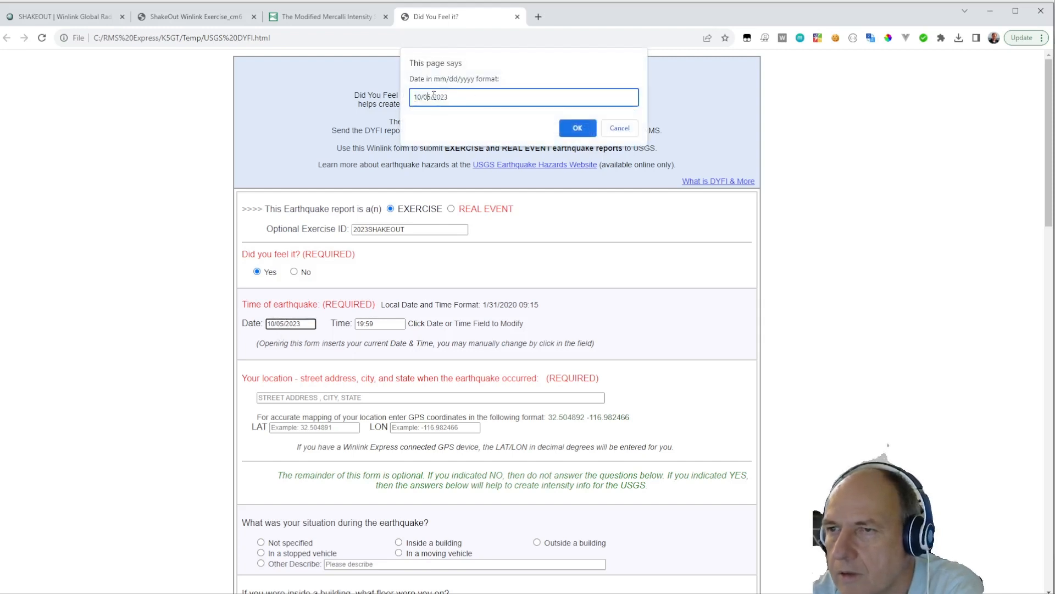
pyautogui.press('BackSpace')
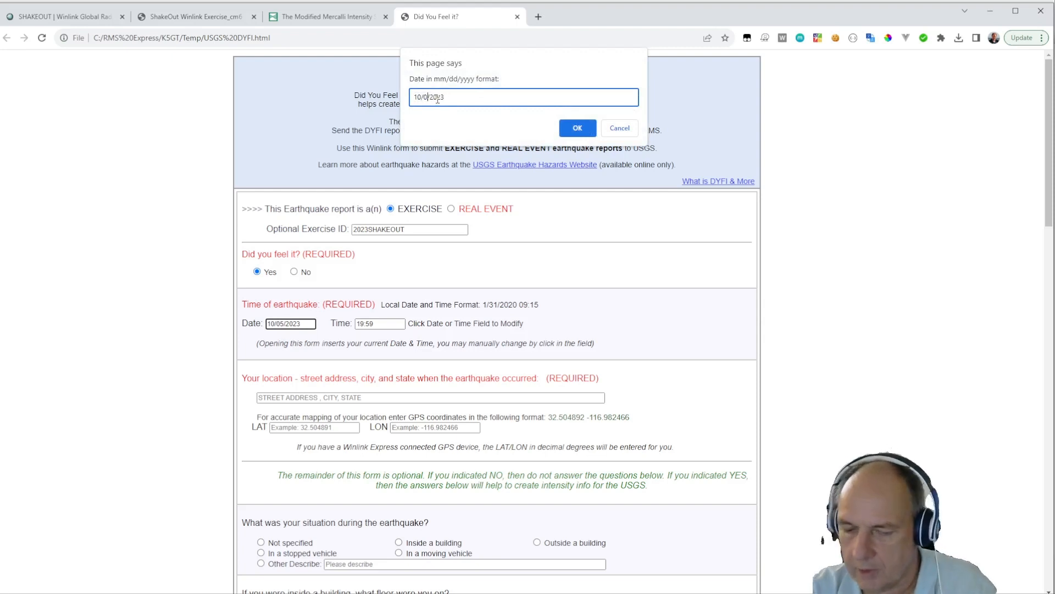
pyautogui.write('19')
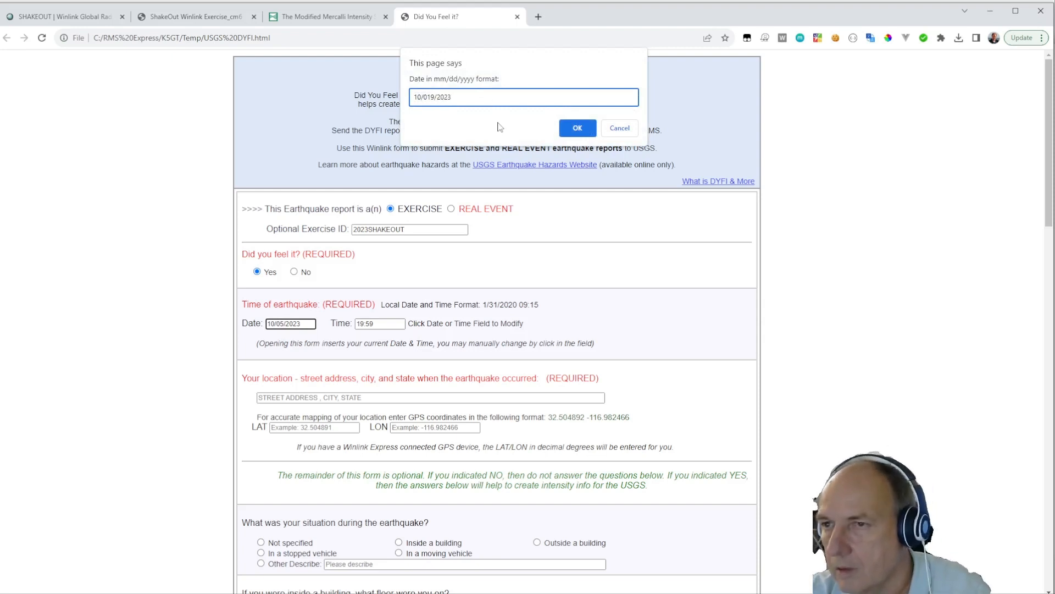
pyautogui.press('BackSpace')
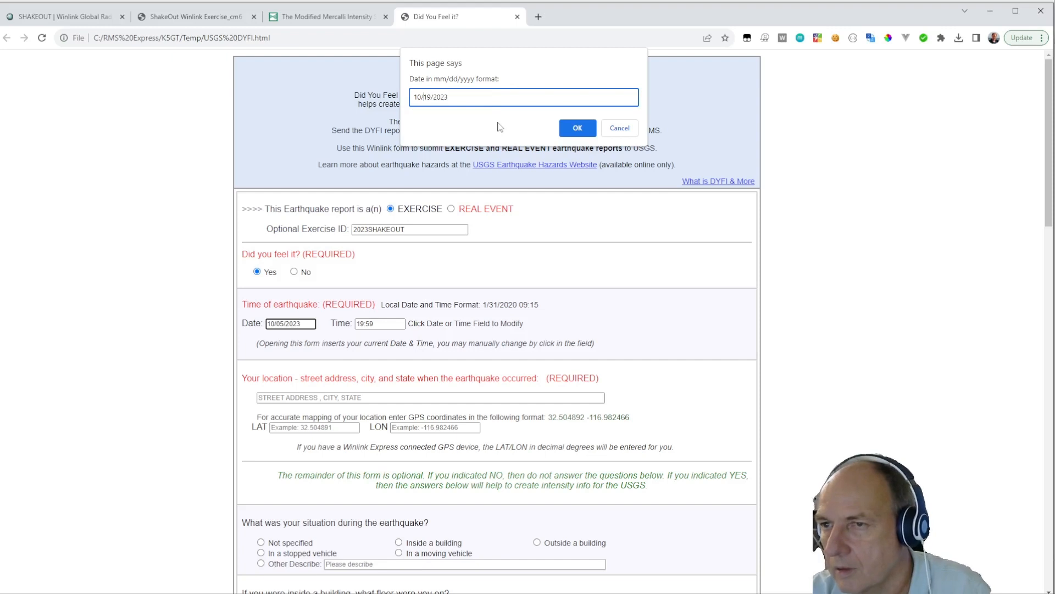
pyautogui.click(578, 128)
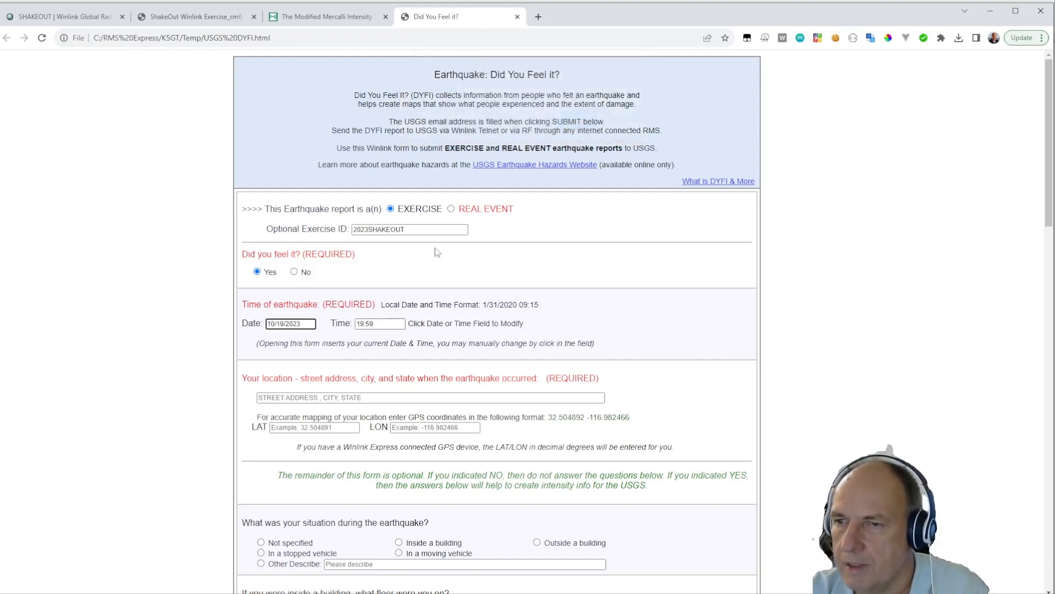
# Set the earthquake time in the form to 10:19
pyautogui.click(384, 322)
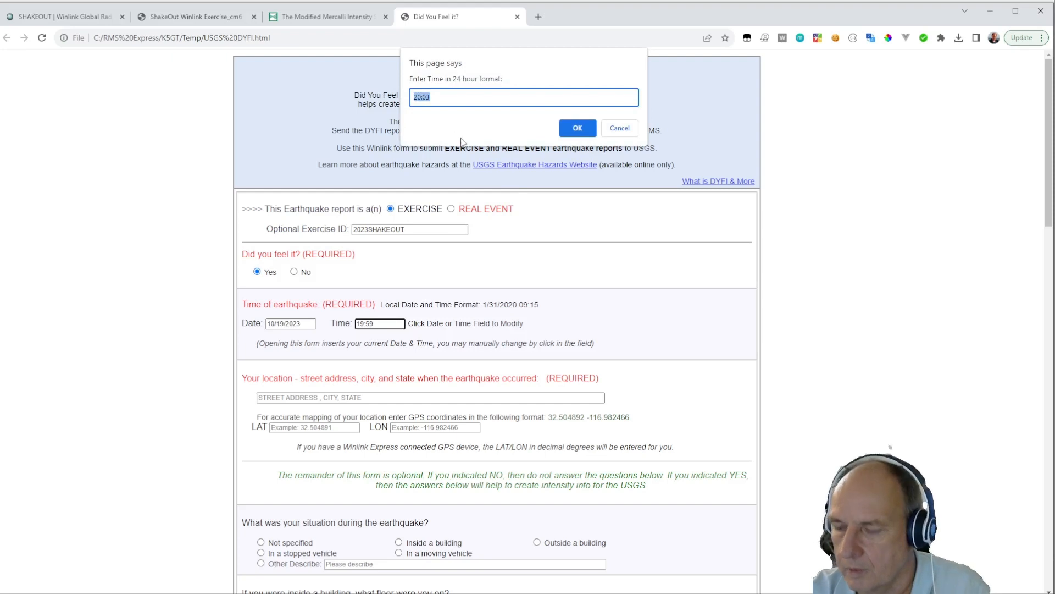
pyautogui.write('10')
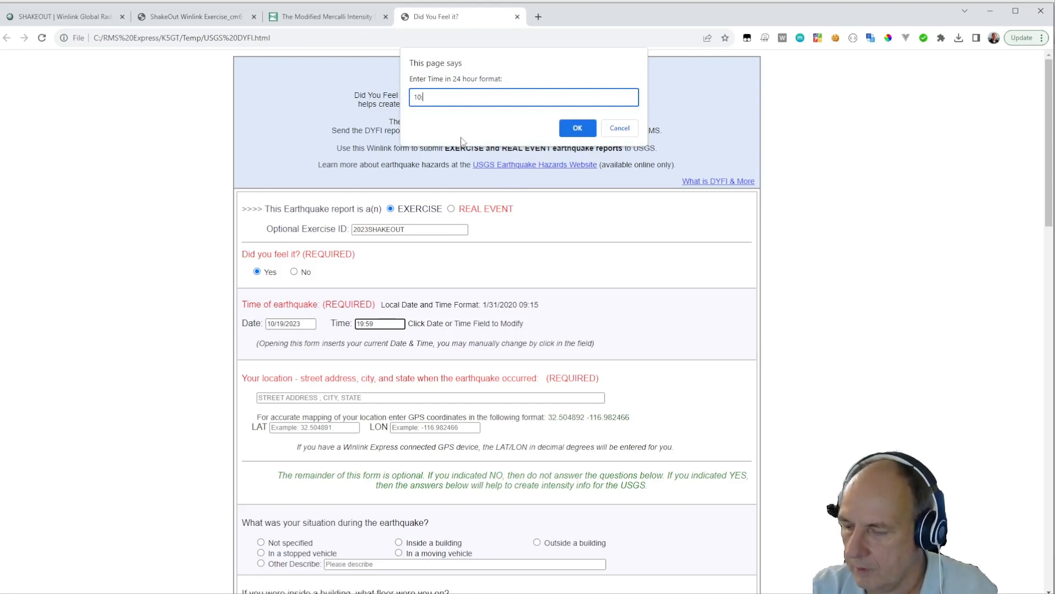
pyautogui.write(':19')
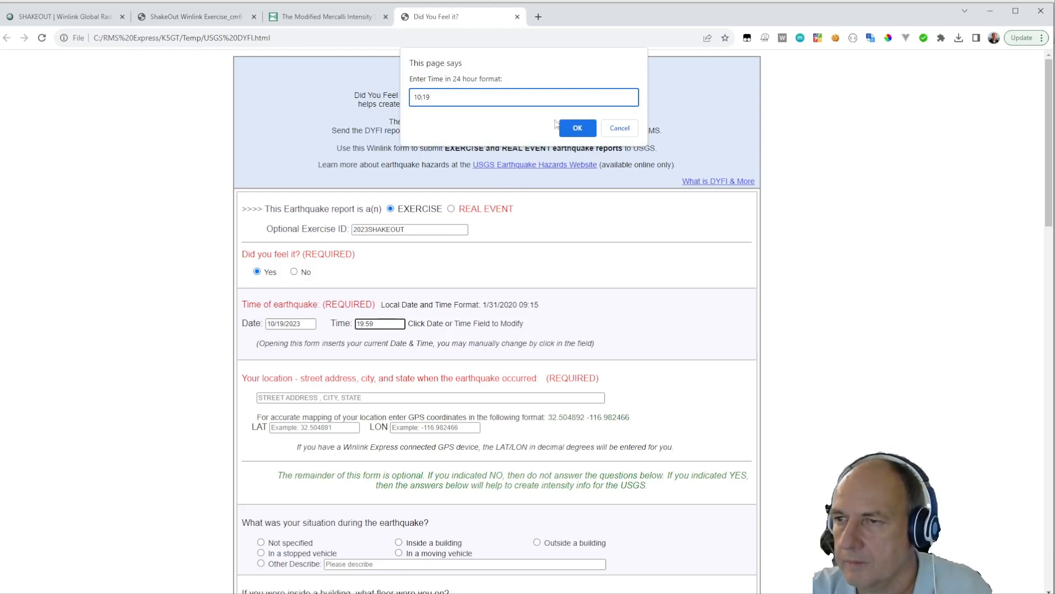
pyautogui.click(587, 131)
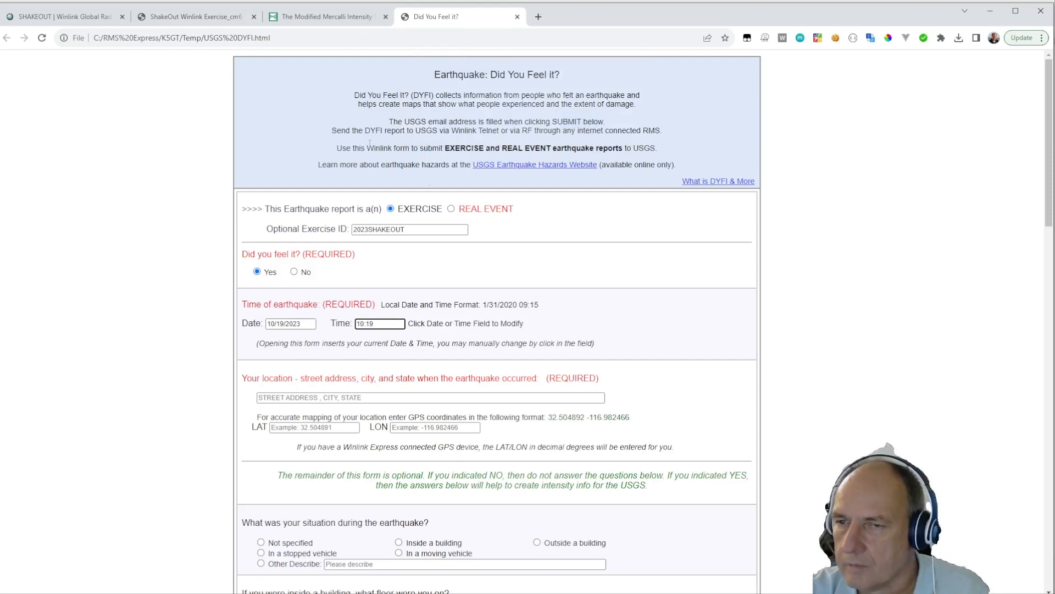
# Compare the form's required address and LAT/LON fields with the location entries in the PDF's example
pyautogui.click(219, 22)
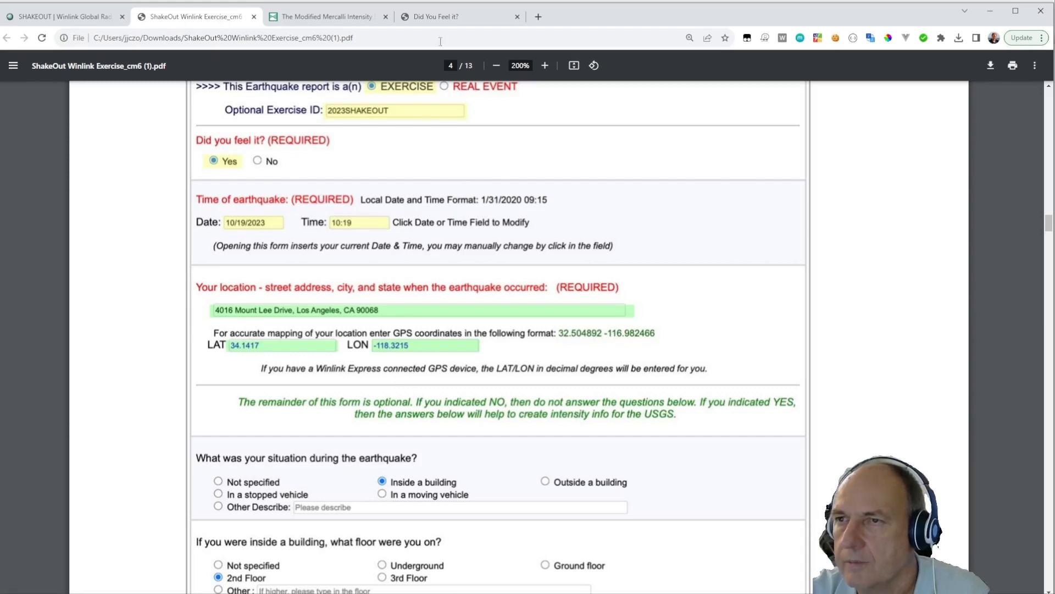
pyautogui.click(437, 18)
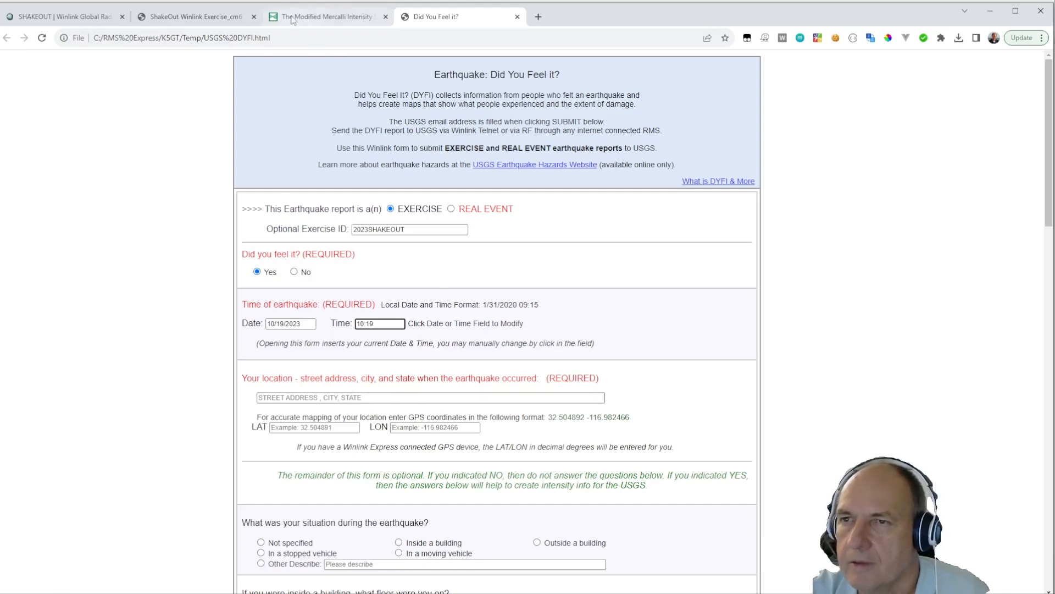
pyautogui.moveTo(307, 18)
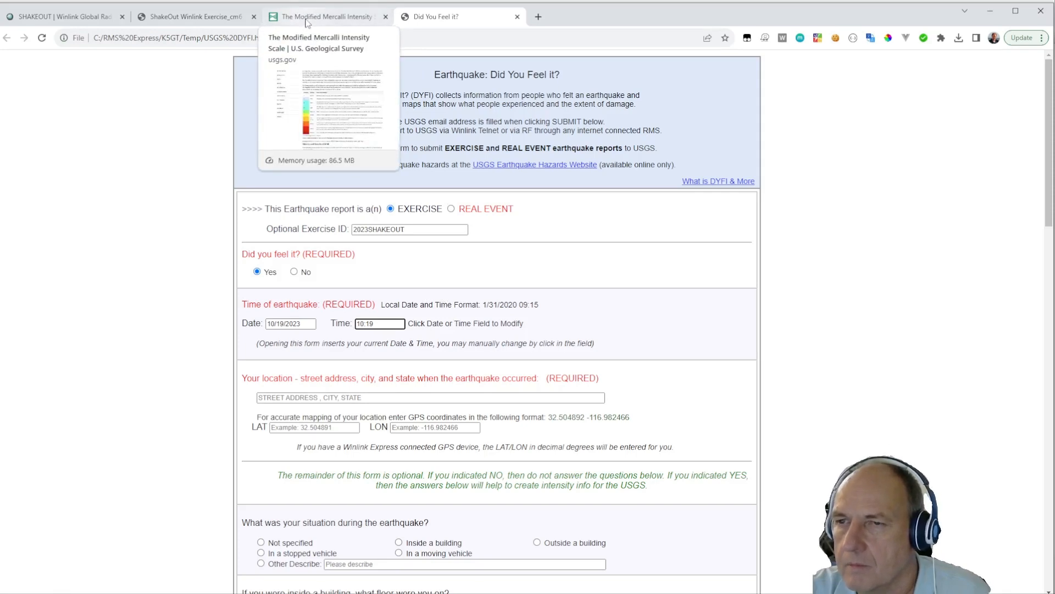
pyautogui.click(307, 17)
pyautogui.click(230, 17)
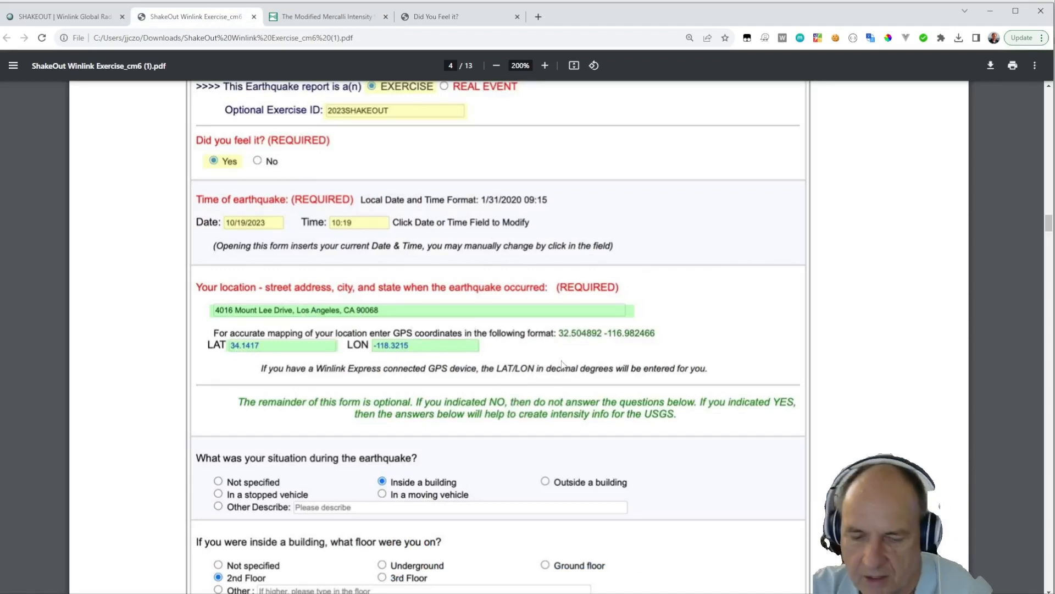
# Switch to the Winlink Express main window, review the GPS / Position Report settings, and close them
pyautogui.hotkey('alt', 'Tab')
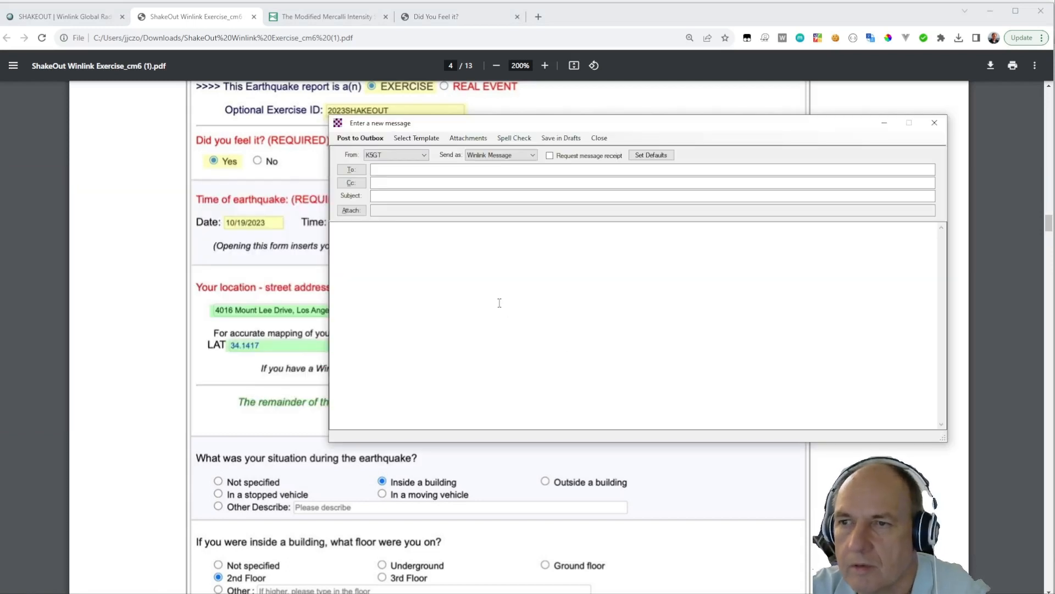
pyautogui.hotkey('alt', 'Tab')
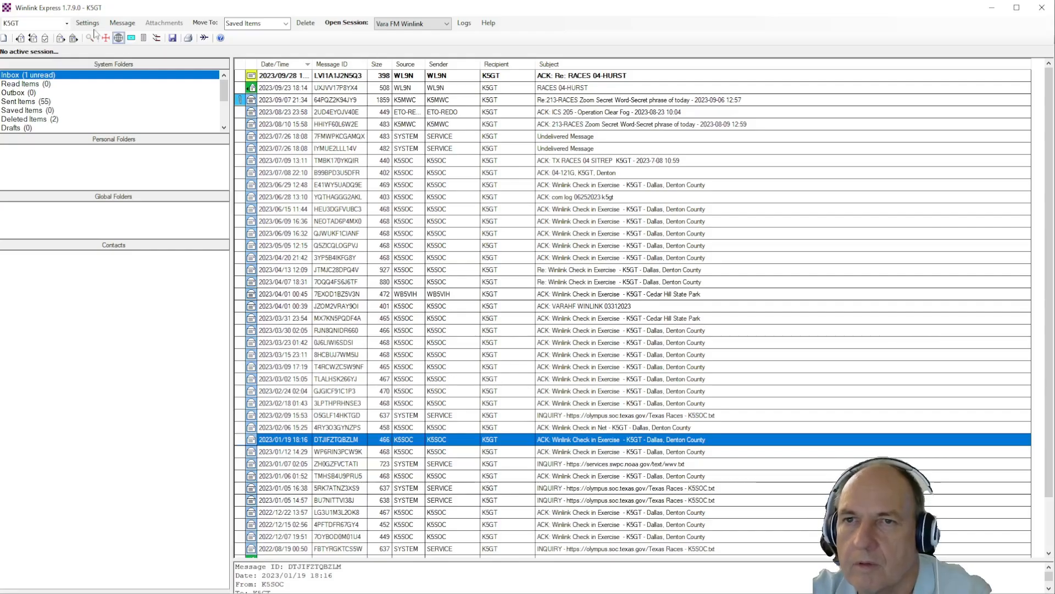
pyautogui.click(91, 26)
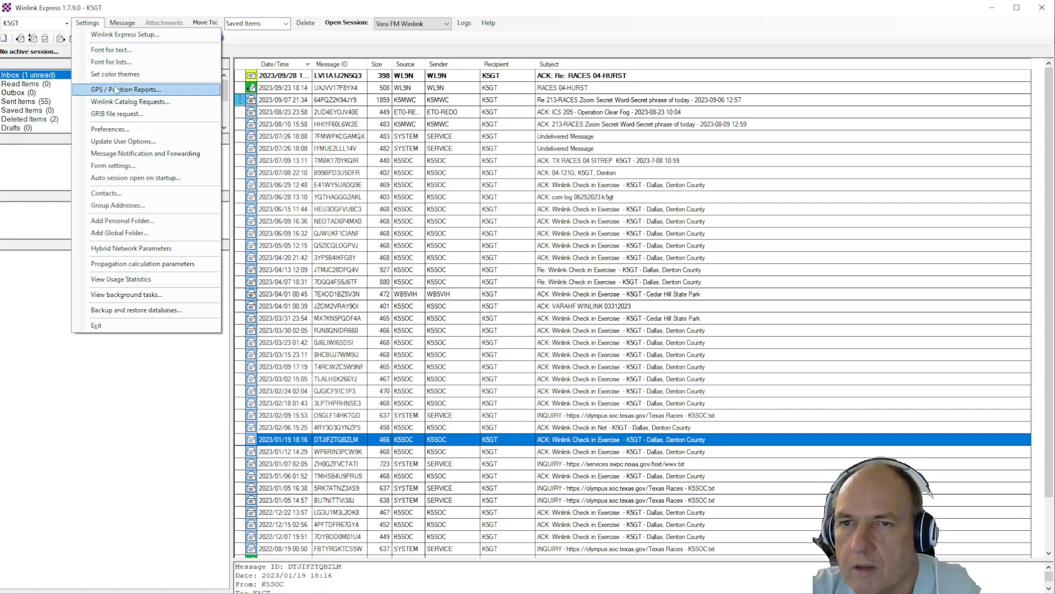
pyautogui.click(116, 90)
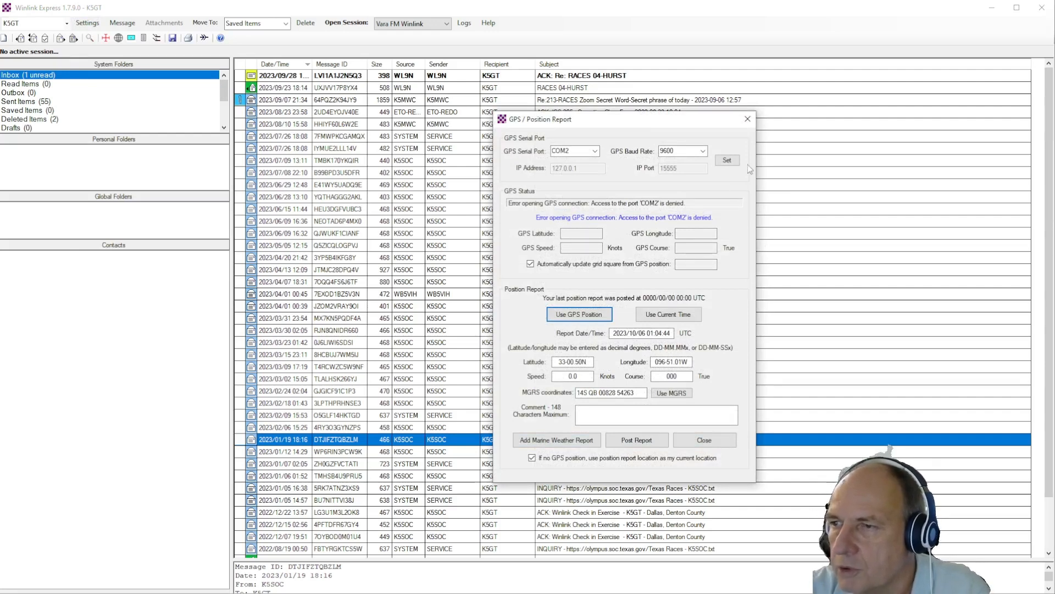
pyautogui.click(747, 120)
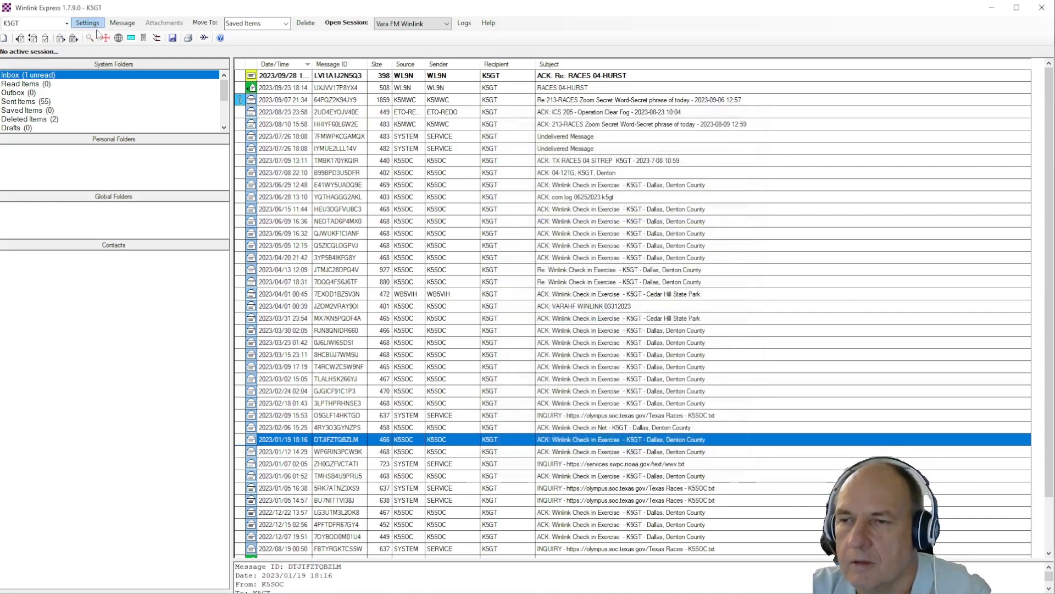
# Consult the PDF's example and answer in the form: Inside a building, 2nd Floor, 3 Stories, not asleep, and Most felt it
pyautogui.hotkey('alt', 'Tab')
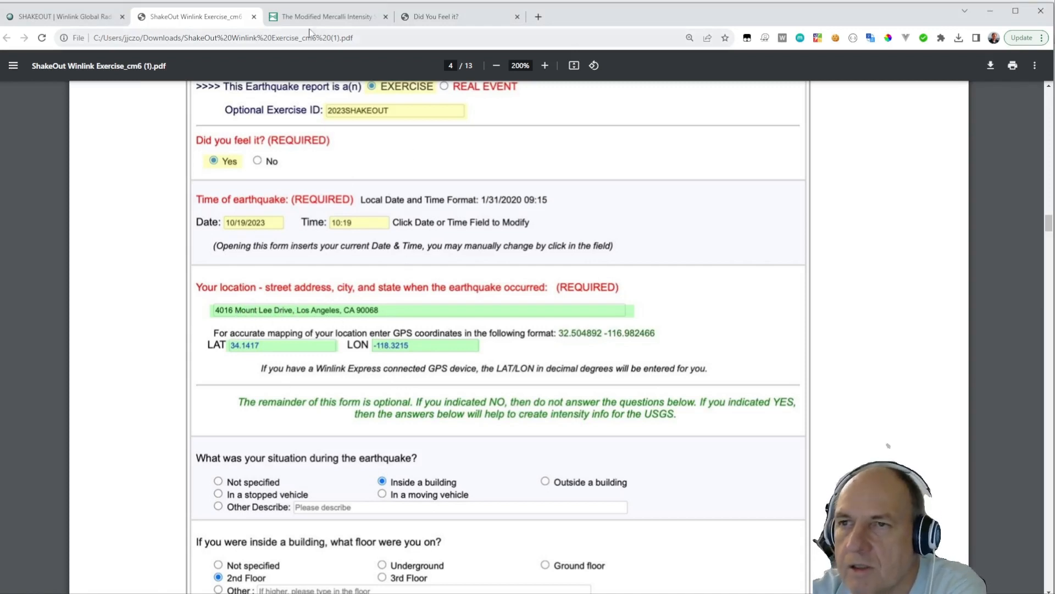
pyautogui.scroll(-4, 435, 226)
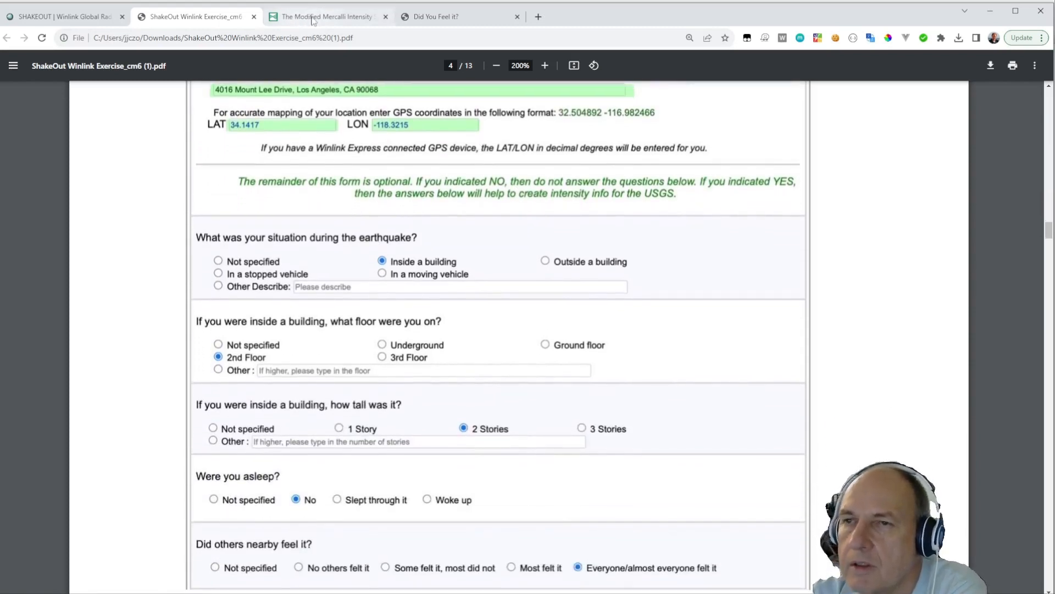
pyautogui.click(434, 18)
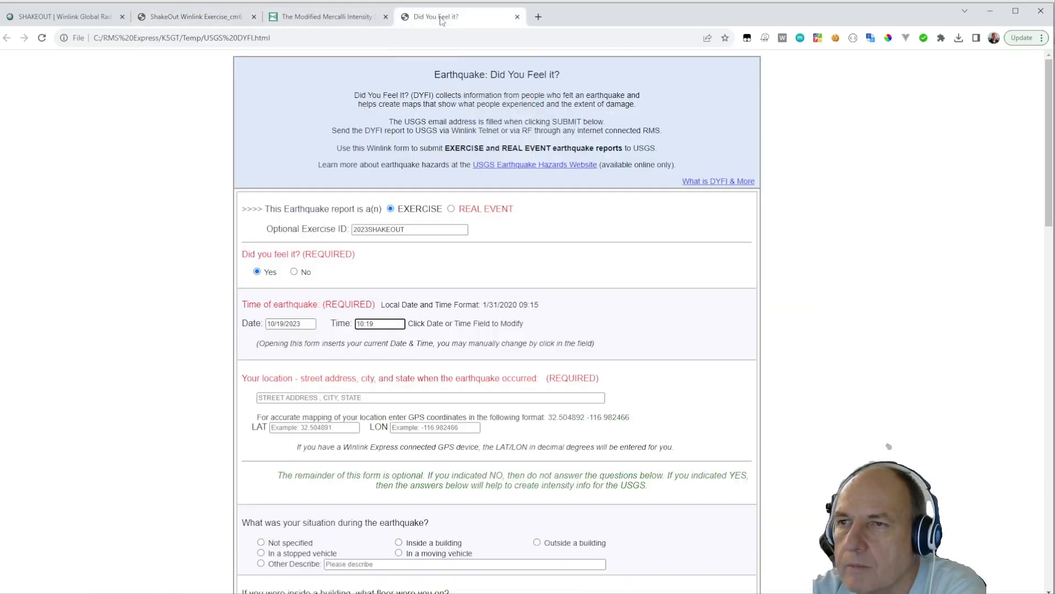
pyautogui.scroll(-6, 533, 296)
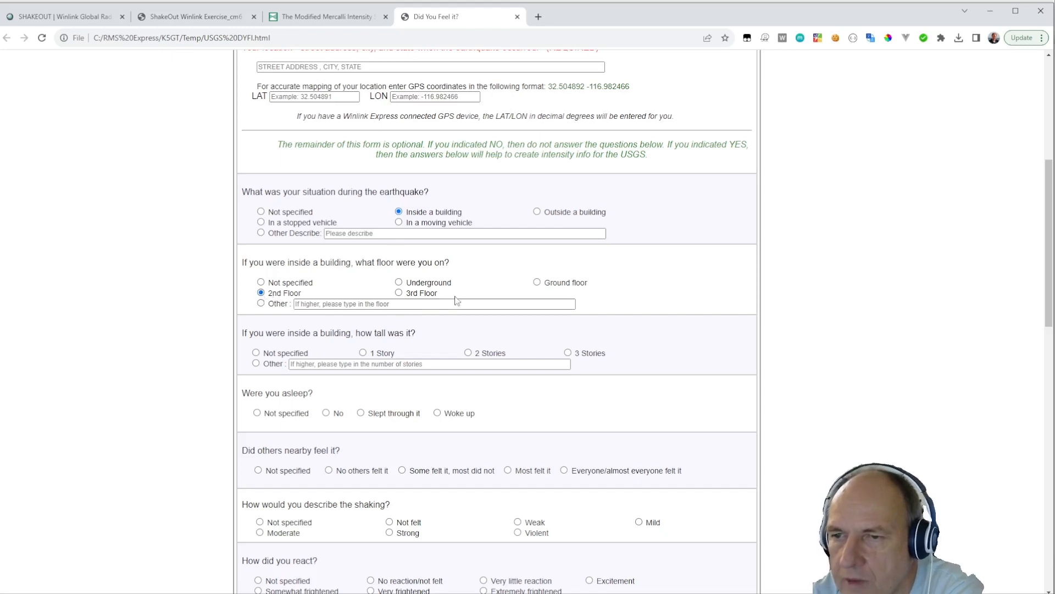
pyautogui.scroll(-2, 469, 313)
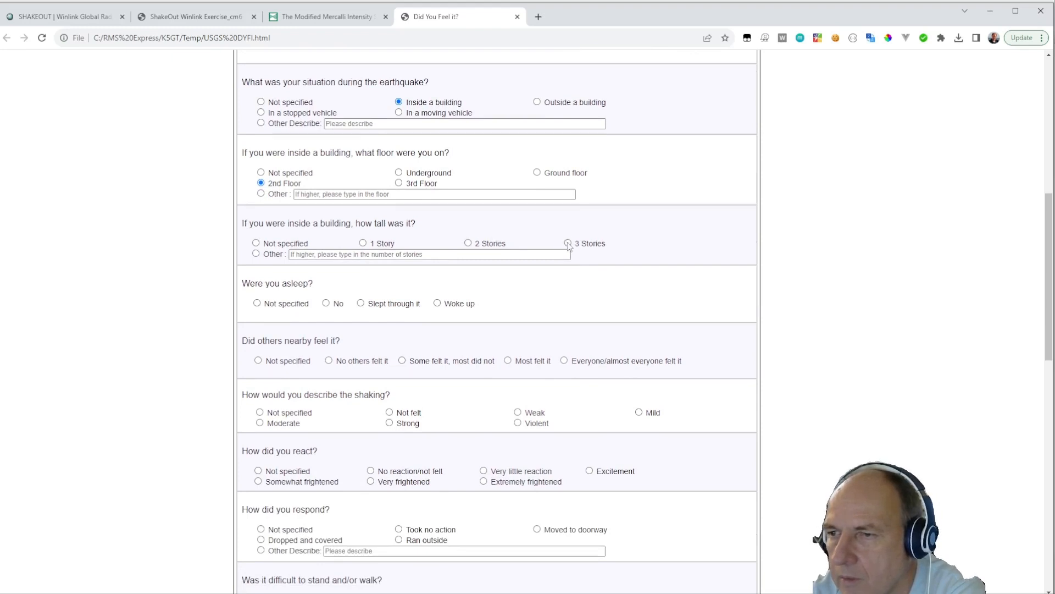
pyautogui.click(568, 244)
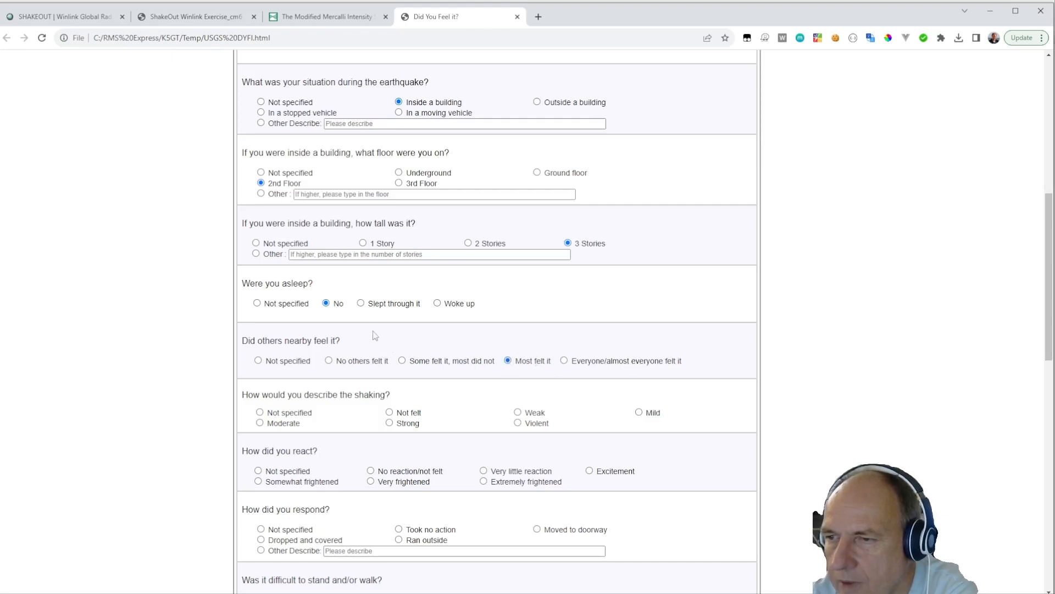
# Describe the shaking as Strong and the reaction as Very little reaction
pyautogui.scroll(-2, 434, 358)
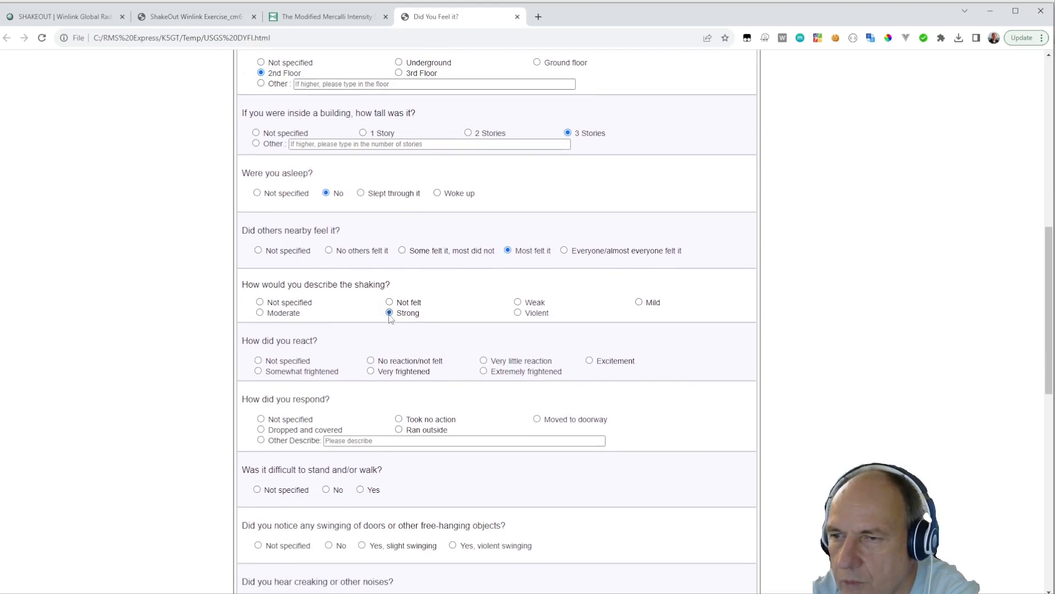
pyautogui.scroll(-2, 476, 309)
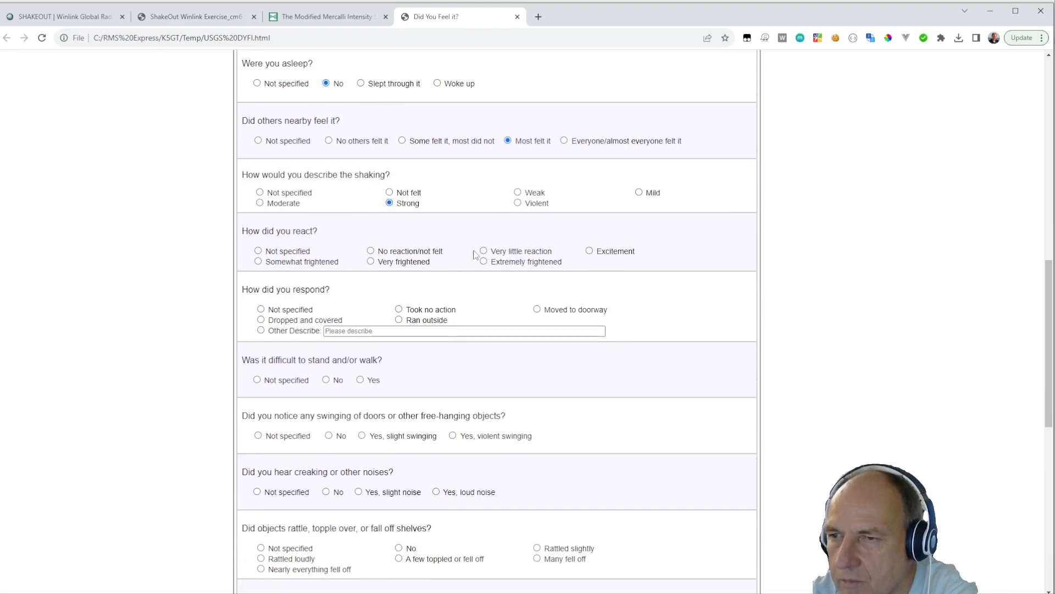
pyautogui.click(484, 251)
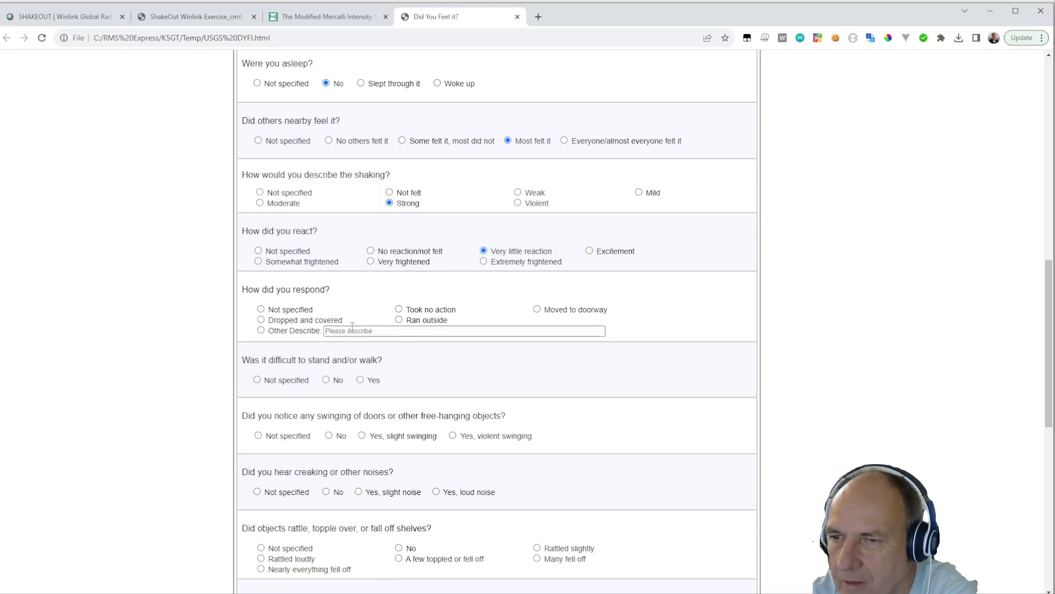
# Answer "How did you respond?" with Other and describe it as "went to the street"
pyautogui.click(261, 331)
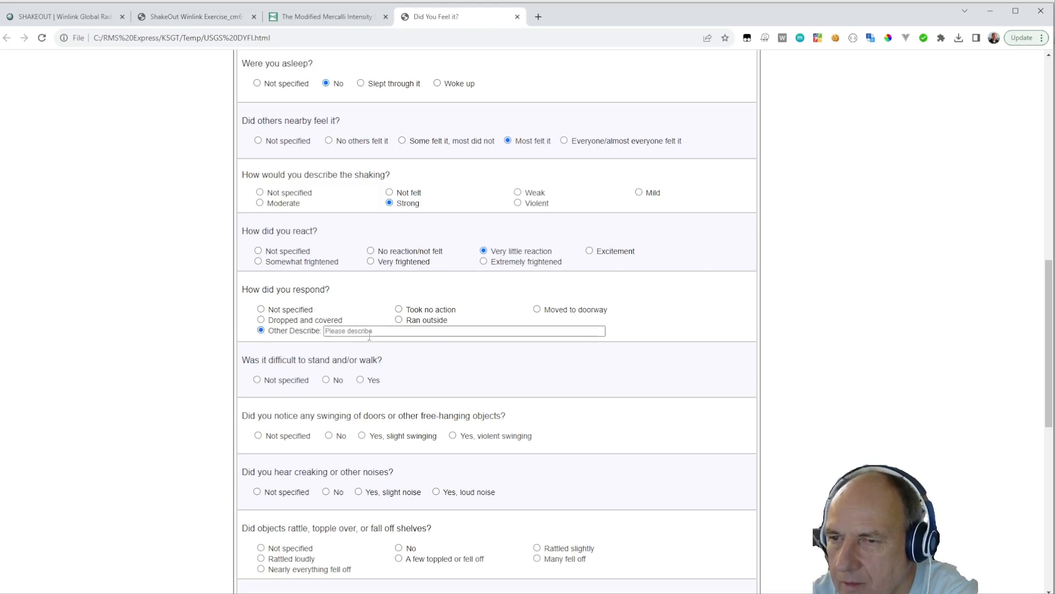
pyautogui.click(366, 333)
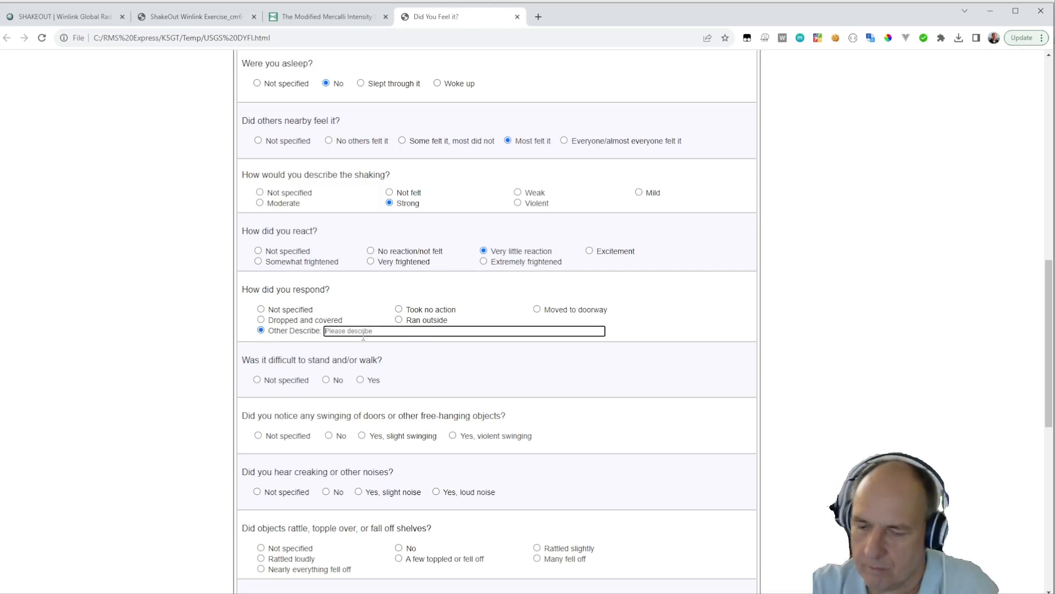
pyautogui.write('went to the street')
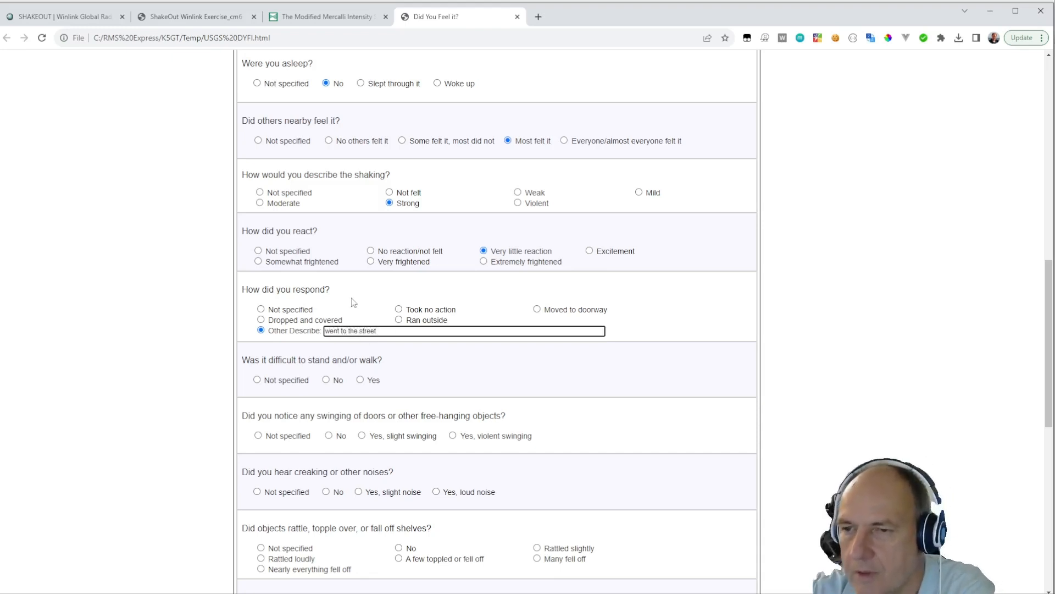
# Answer No to difficulty standing or walking, "Yes, slight swinging" for hanging objects, and "Yes, slight noise" for creaking
pyautogui.click(326, 381)
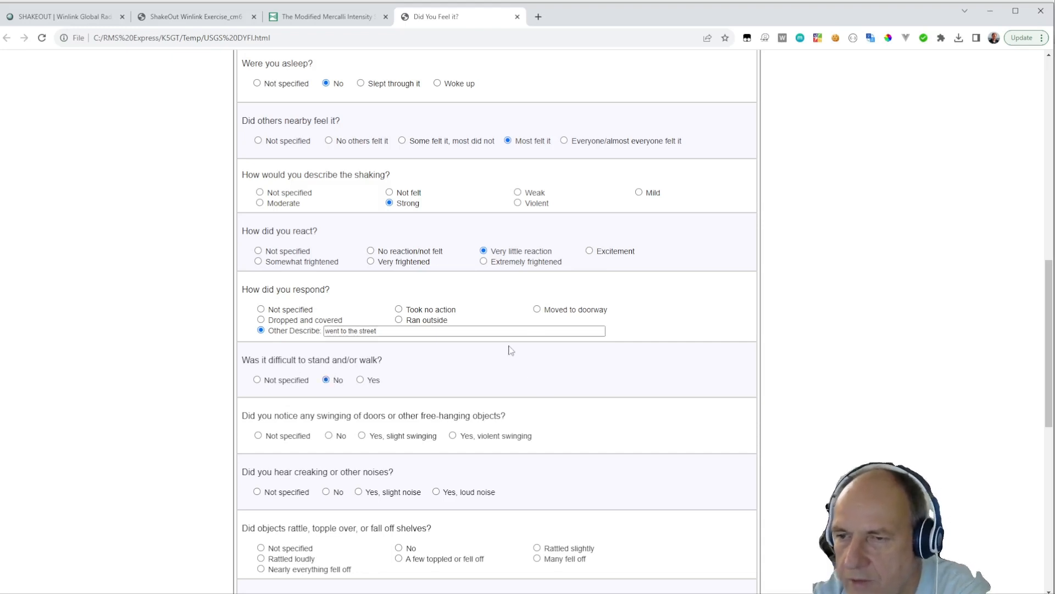
pyautogui.scroll(-3, 436, 374)
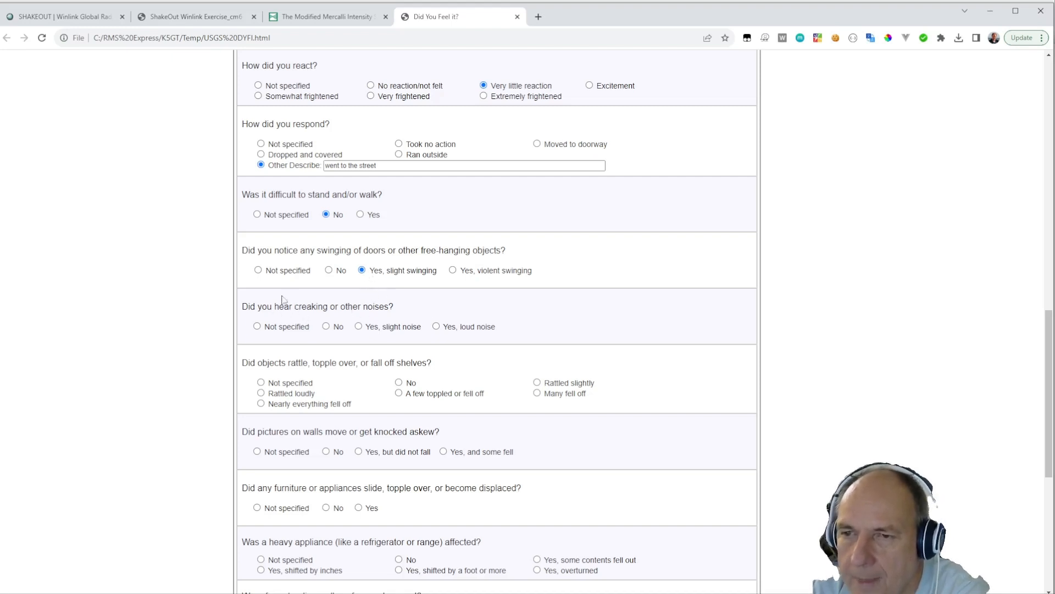
pyautogui.click(358, 327)
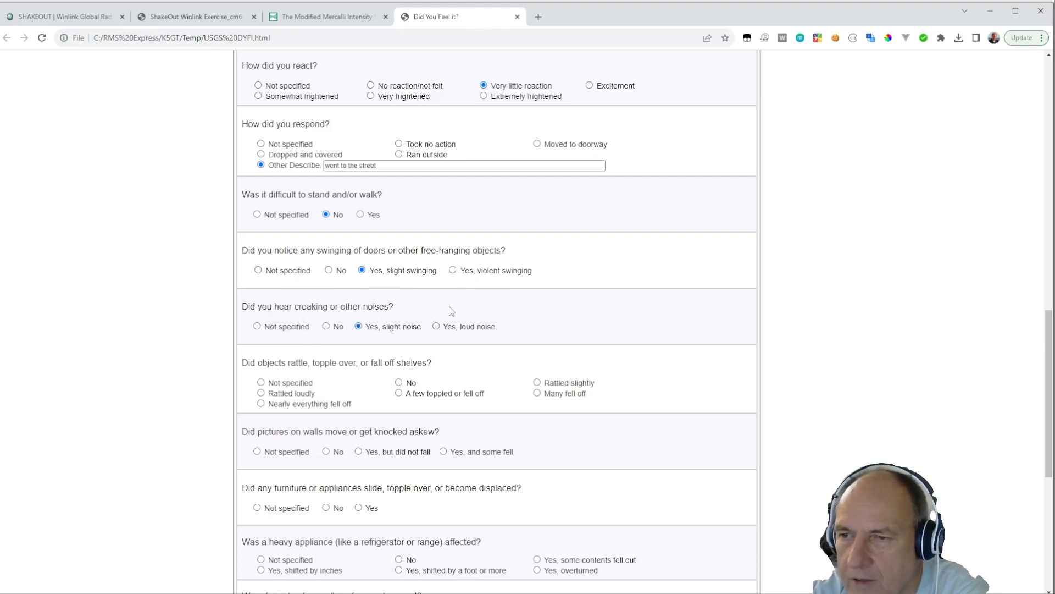
# Answer "A few toppled or fell off" for objects on shelves and "Yes, but did not fall" for pictures on walls
pyautogui.scroll(-3, 511, 308)
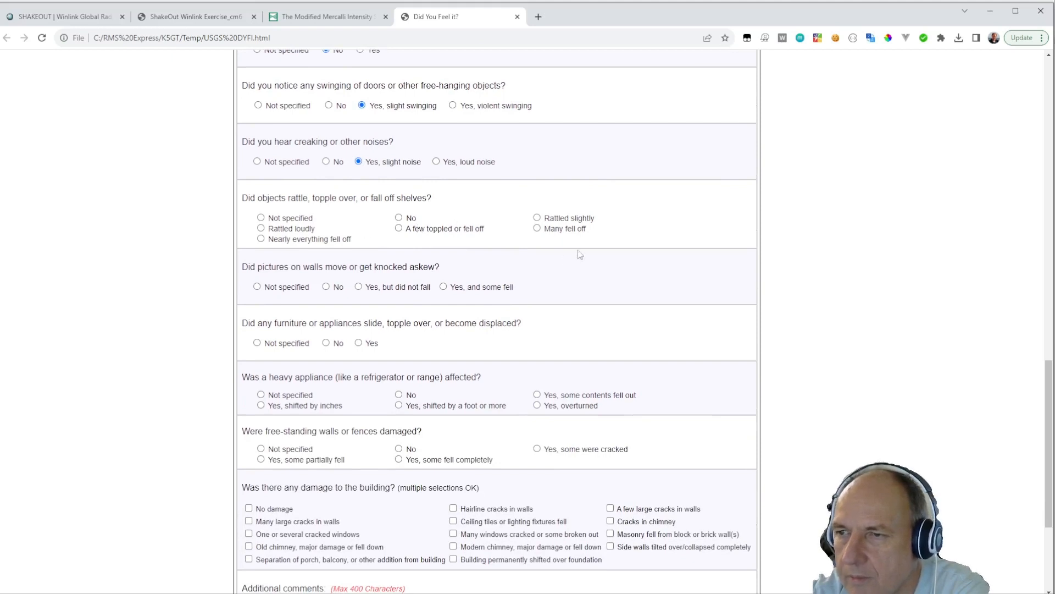
pyautogui.click(399, 229)
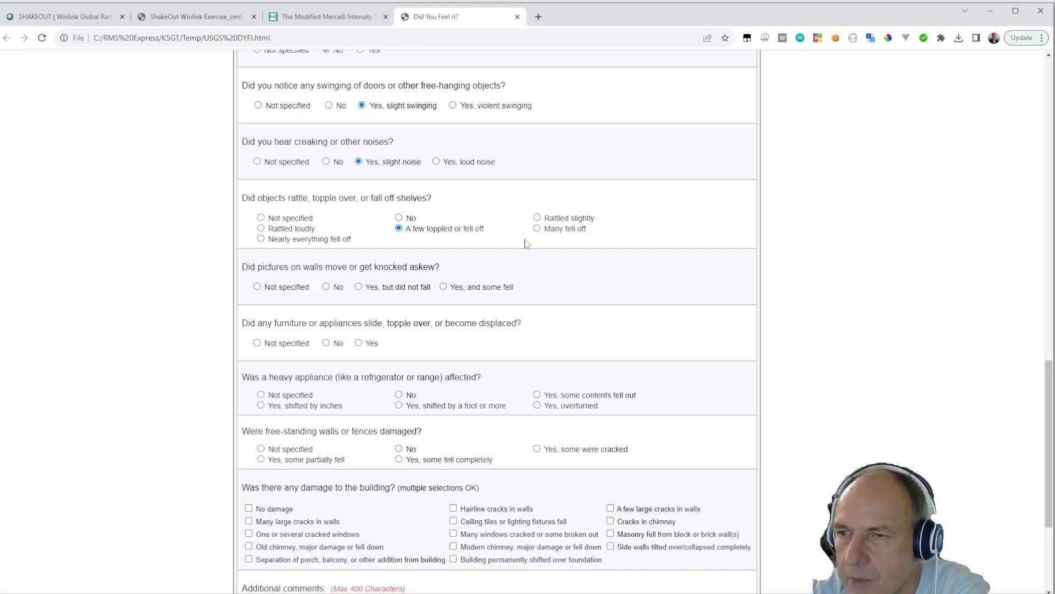
pyautogui.scroll(-1, 476, 227)
pyautogui.scroll(-2, 476, 227)
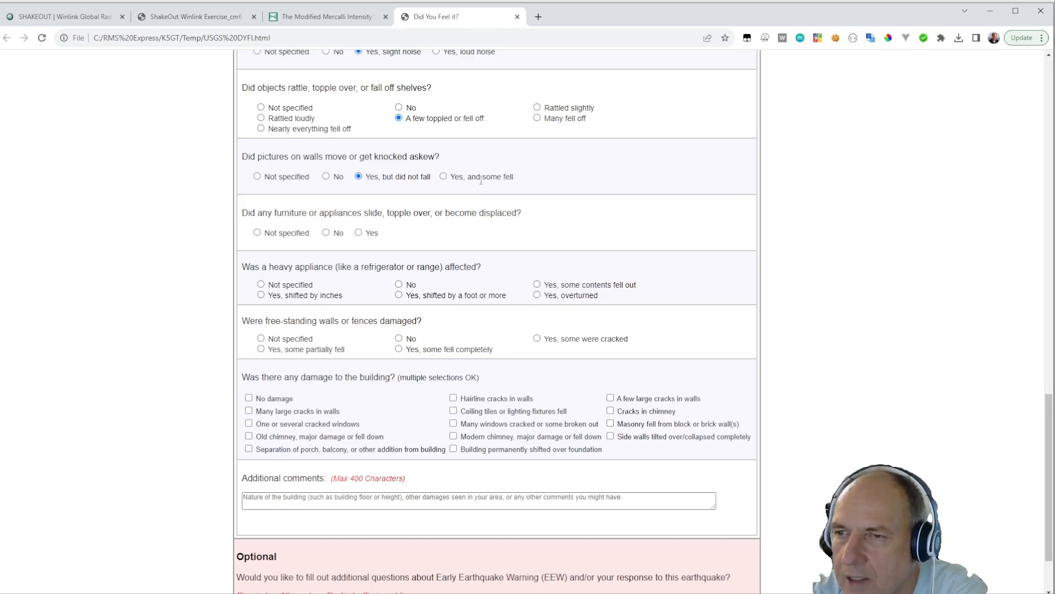
# Answer No for displaced furniture or appliances and "Yes, shifted by inches" for the heavy appliance question
pyautogui.scroll(-1, 552, 177)
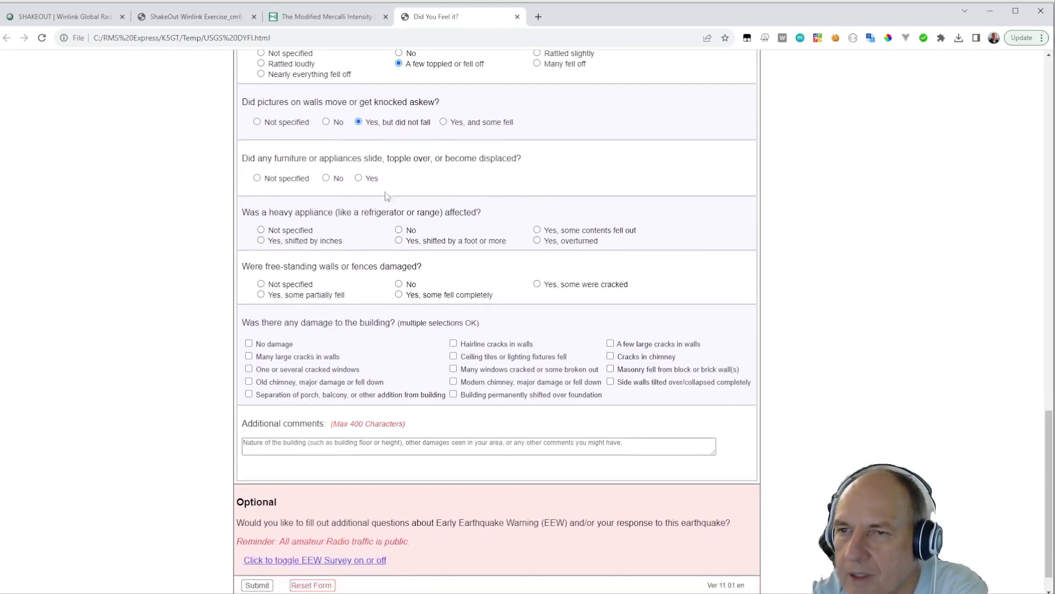
pyautogui.click(325, 178)
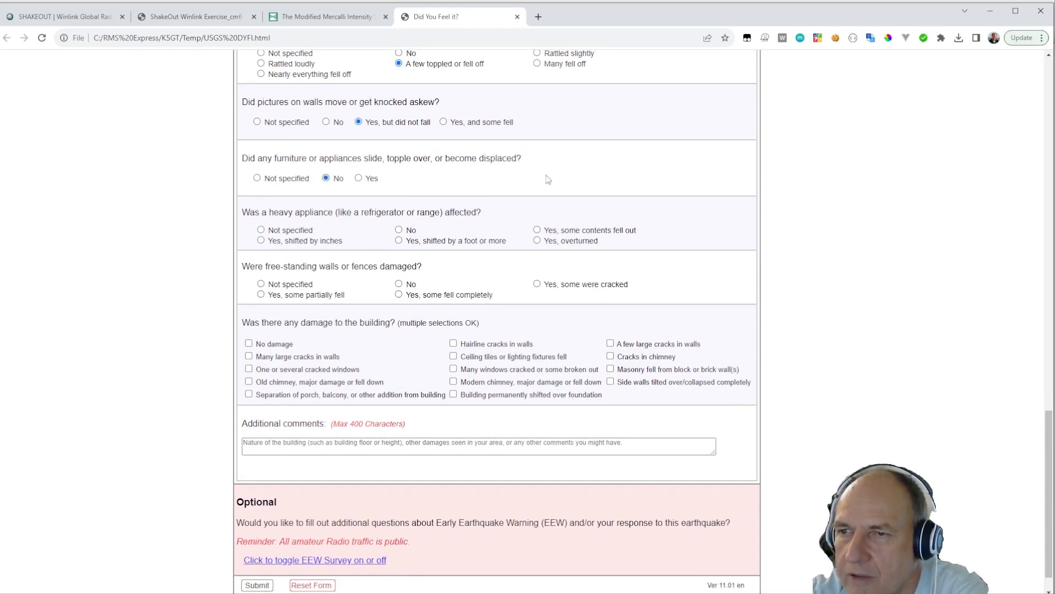
pyautogui.scroll(-1, 548, 179)
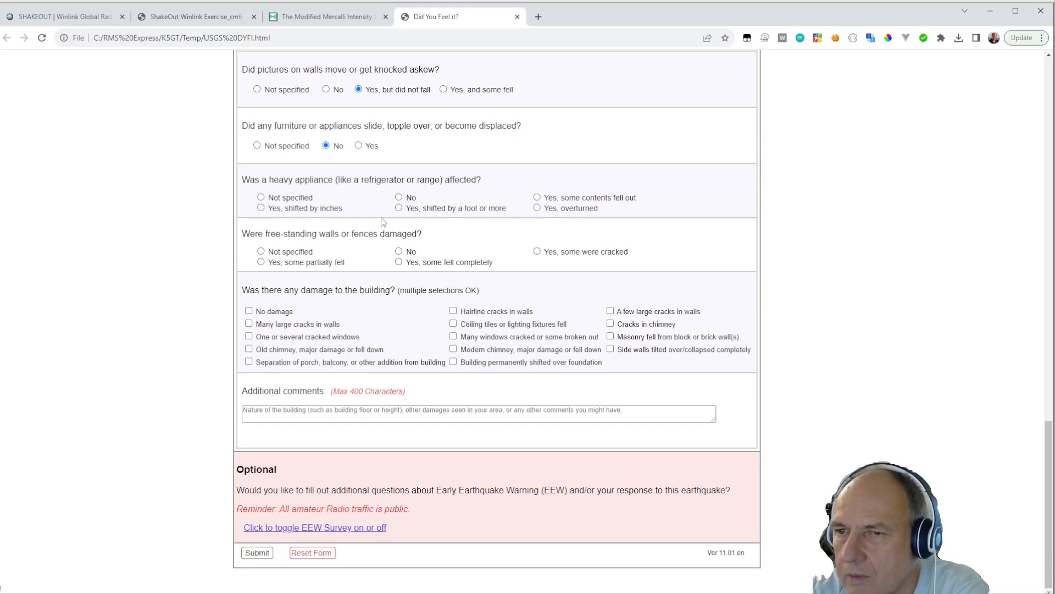
pyautogui.click(261, 208)
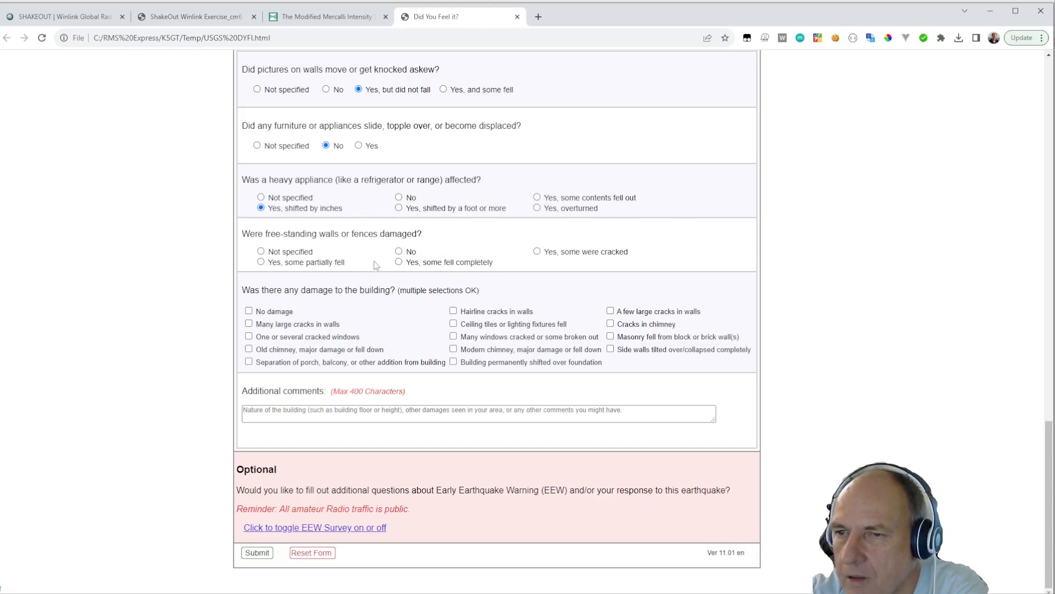
# Report some cracked free-standing walls, and mark building damage as hairline wall cracks, fallen masonry, one or several cracked windows, and many windows cracked or broken
pyautogui.click(536, 253)
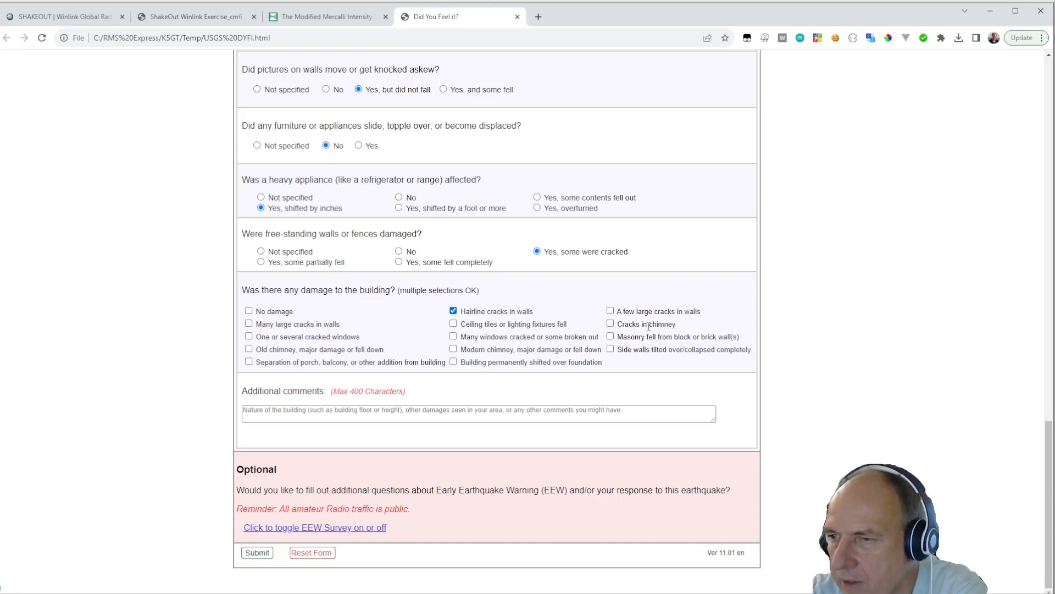
pyautogui.click(611, 337)
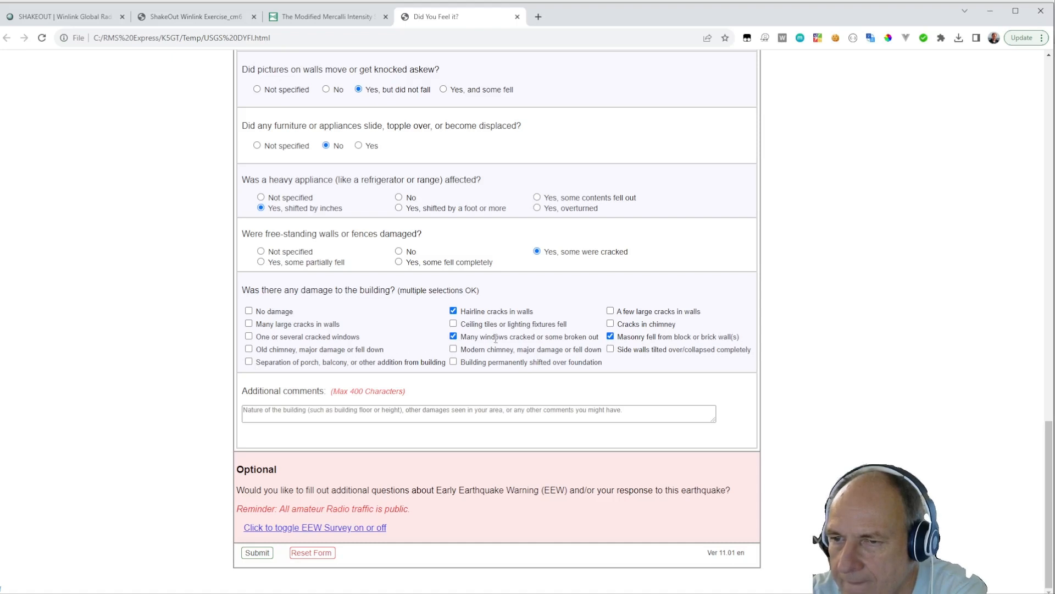
pyautogui.click(249, 336)
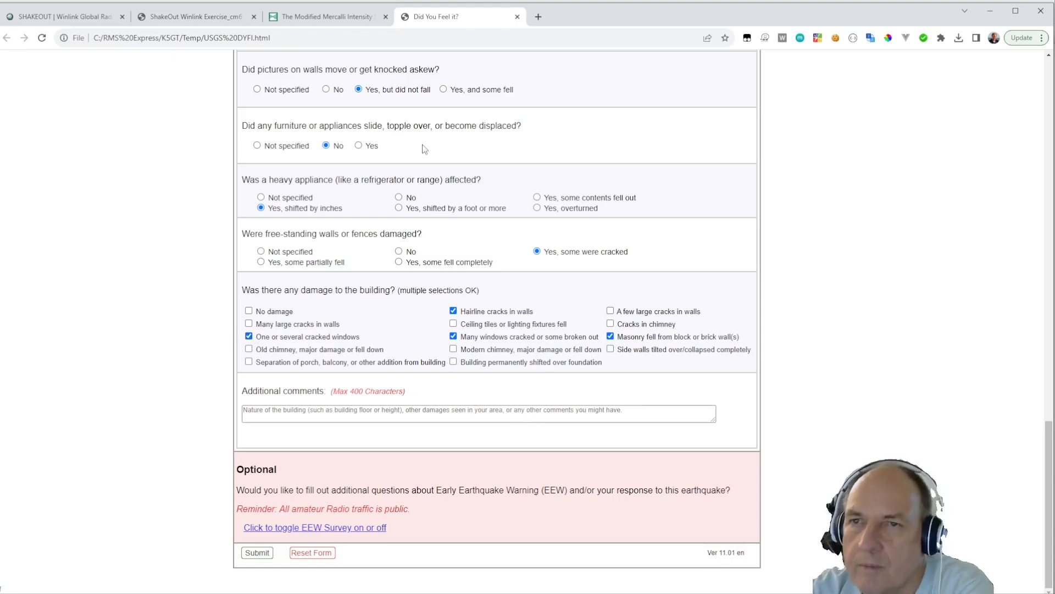
# Review the example DYFI form entries in the ShakeOut exercise PDF, from the building damage answers back to the report type and location fields
pyautogui.click(188, 18)
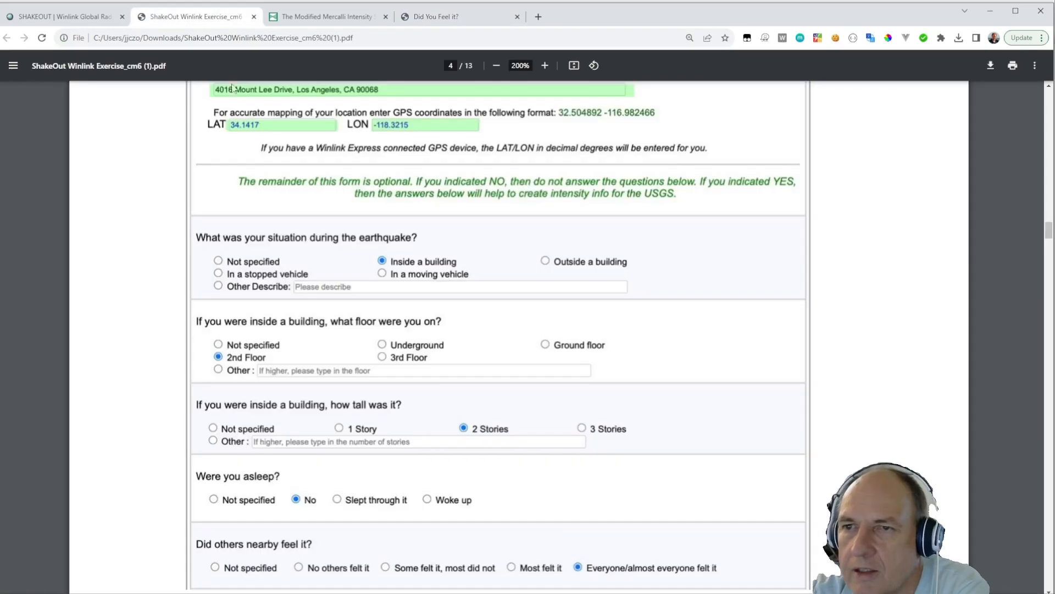
pyautogui.scroll(-6, 495, 259)
pyautogui.scroll(-9, 522, 251)
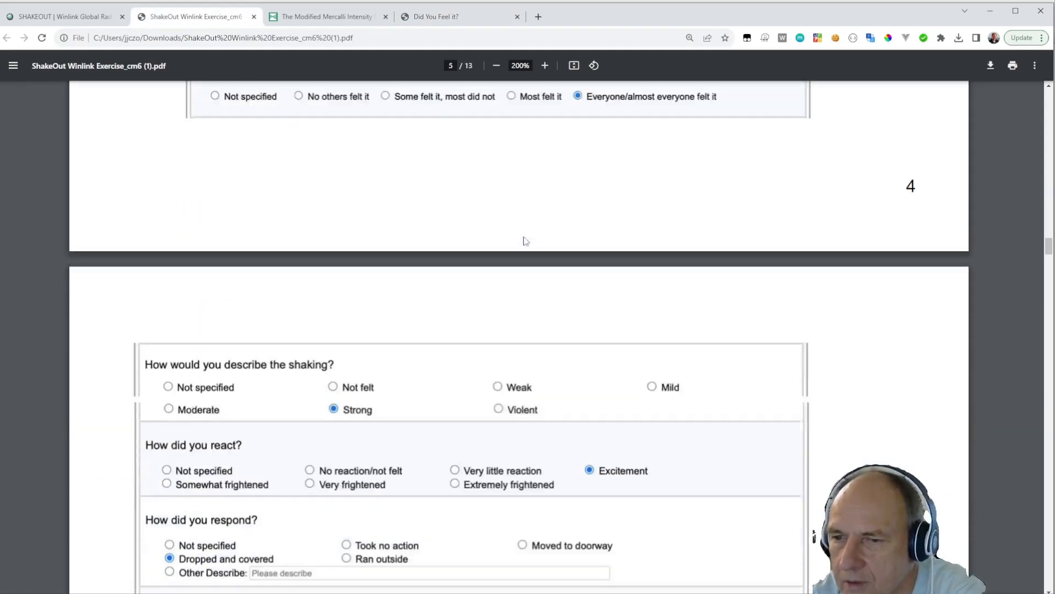
pyautogui.scroll(-5, 547, 230)
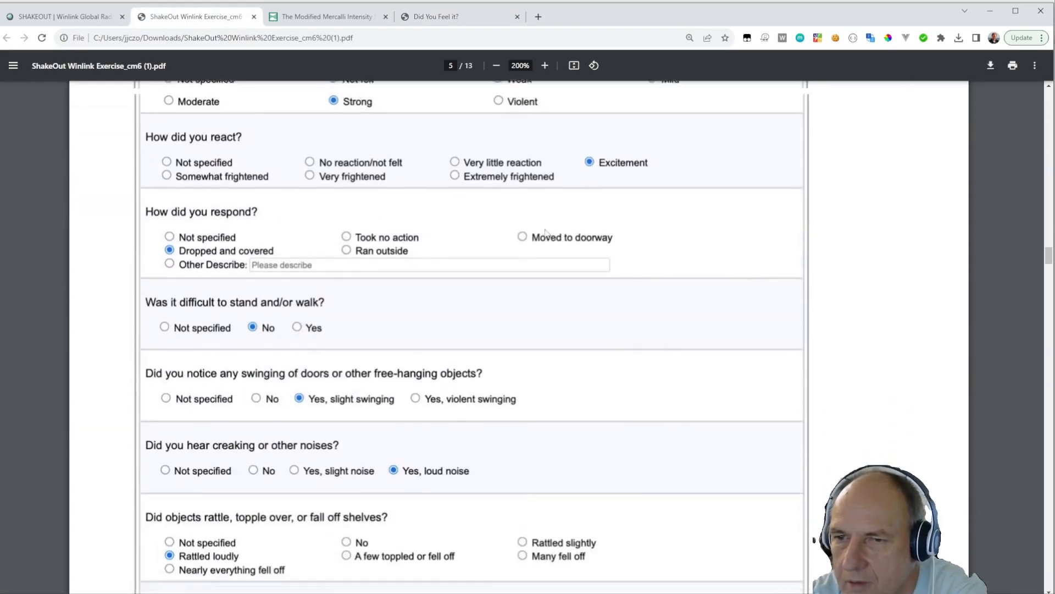
pyautogui.scroll(-13, 548, 221)
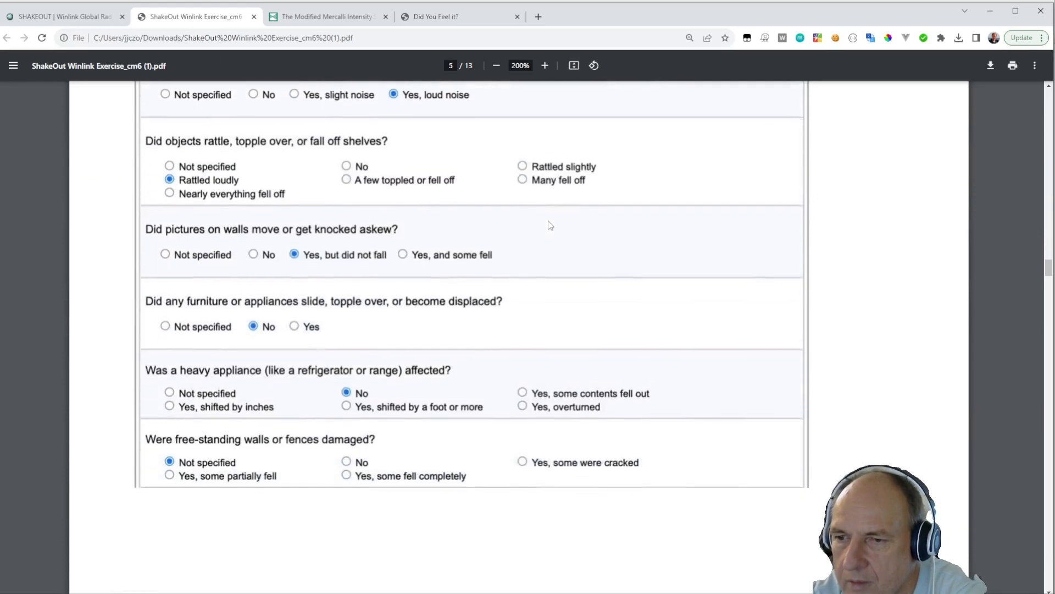
pyautogui.scroll(-3, 544, 217)
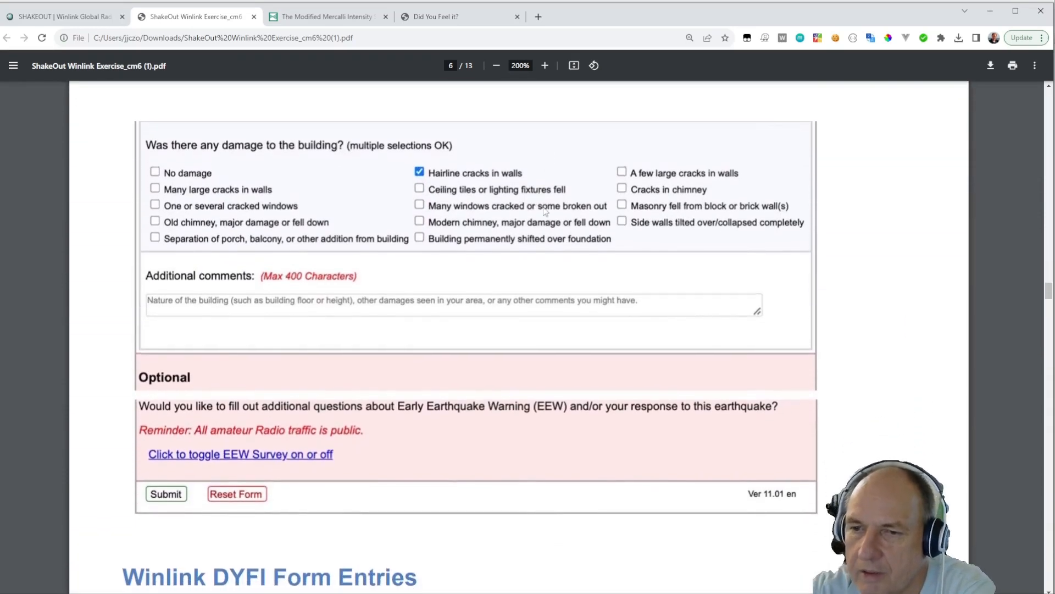
pyautogui.scroll(-9, 544, 211)
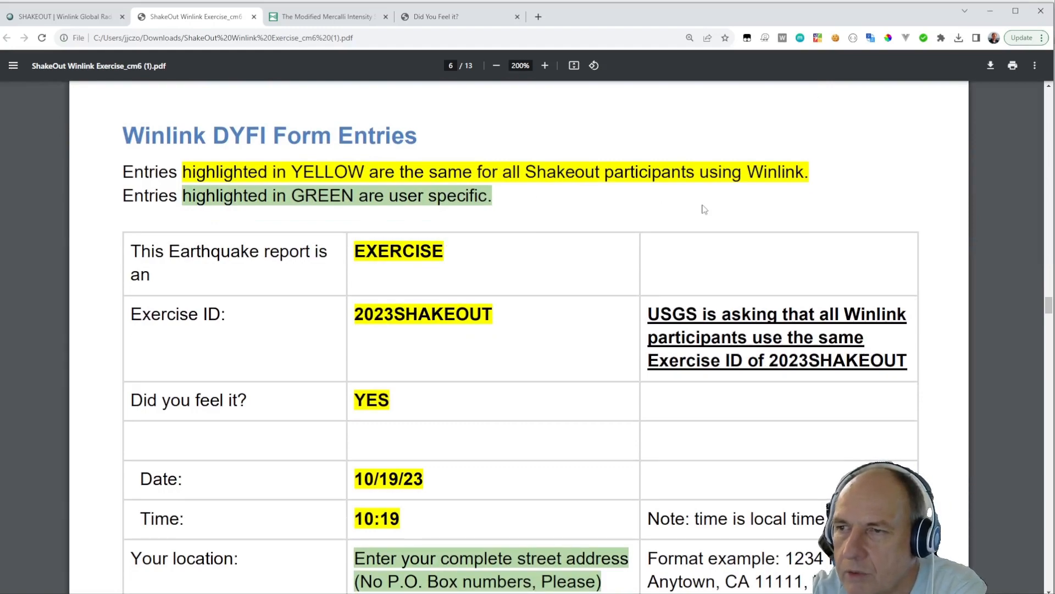
pyautogui.scroll(20, 706, 207)
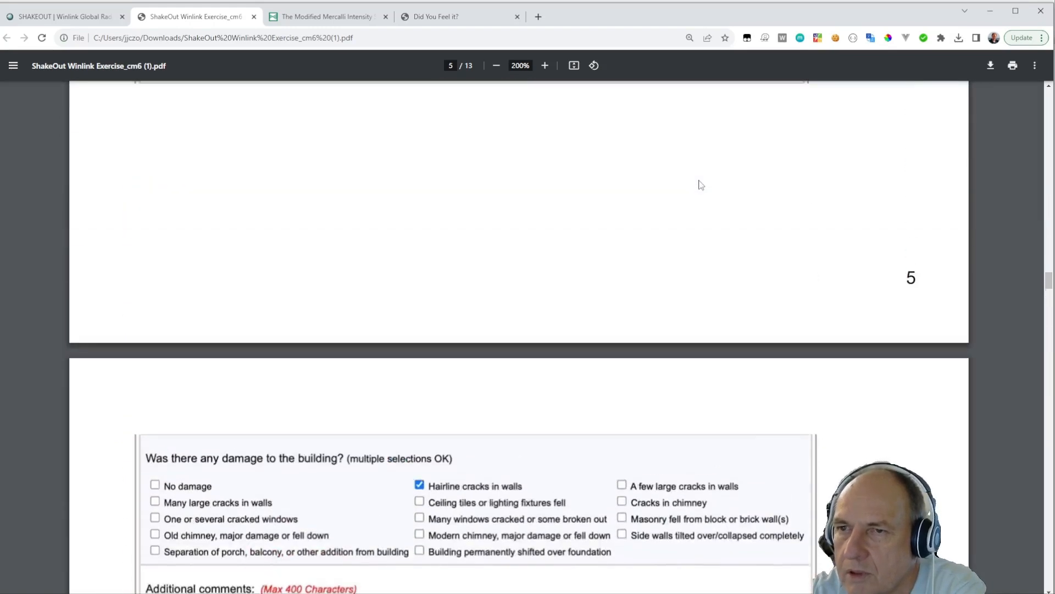
pyautogui.scroll(20, 702, 179)
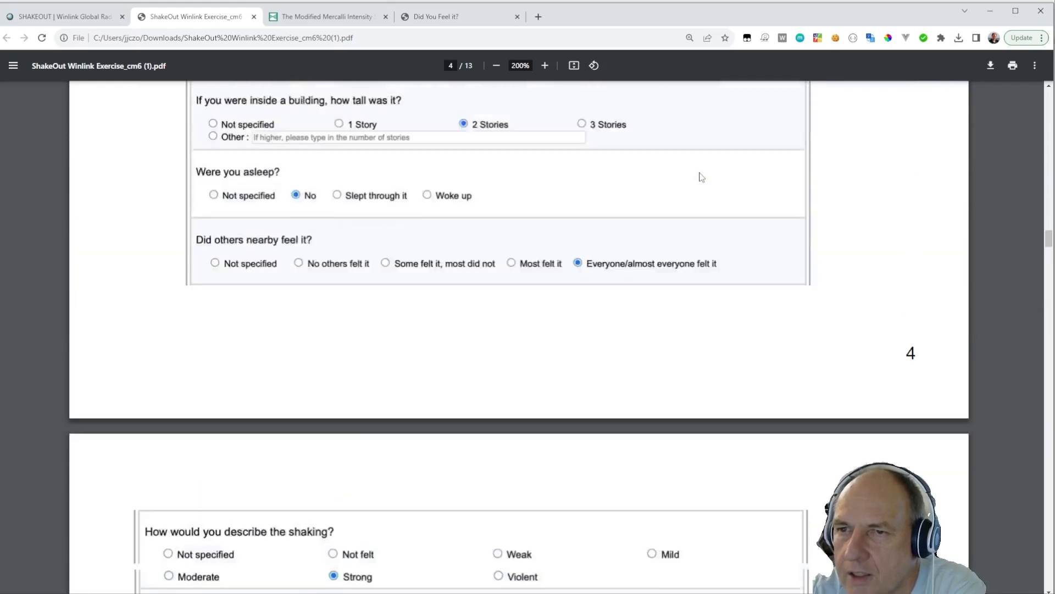
pyautogui.scroll(10, 701, 177)
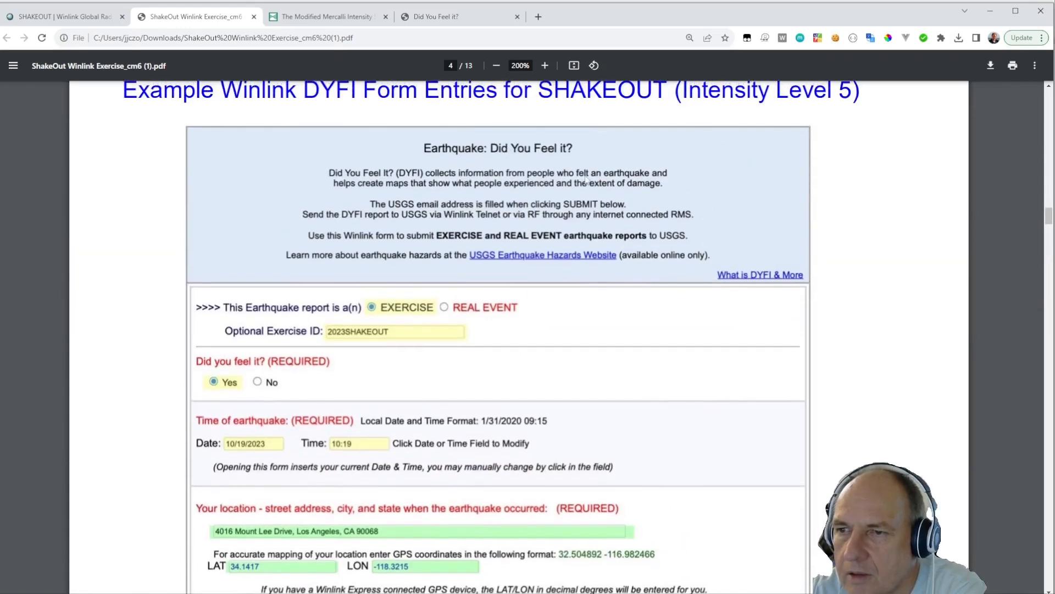
pyautogui.scroll(1, 489, 204)
pyautogui.scroll(-3, 518, 288)
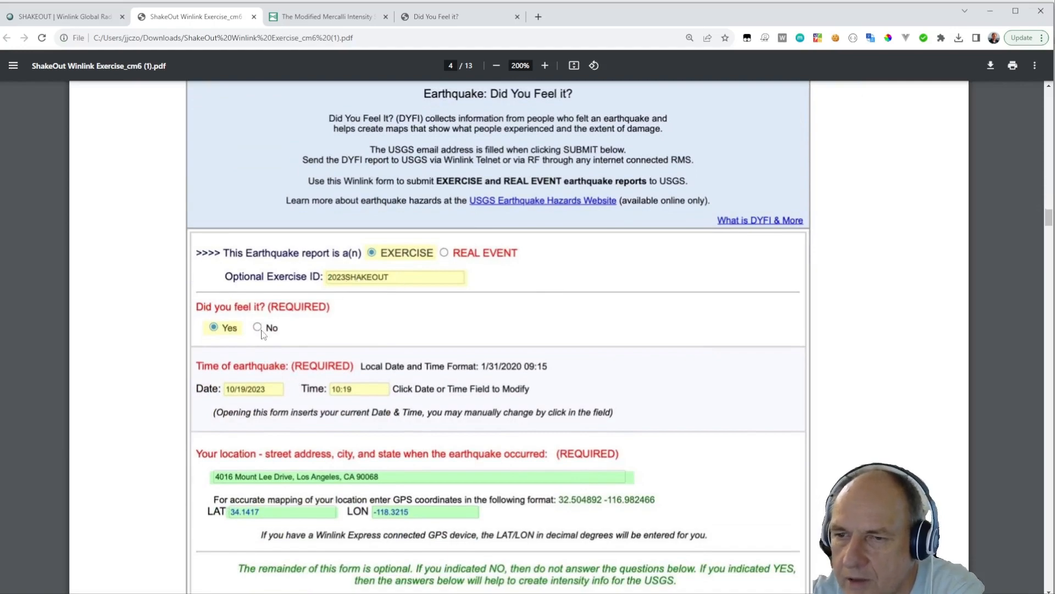
# Read the PDF's Winlink DYFI Form Entries table for the common entries and the location and GPS coordinate formats
pyautogui.scroll(-20, 495, 341)
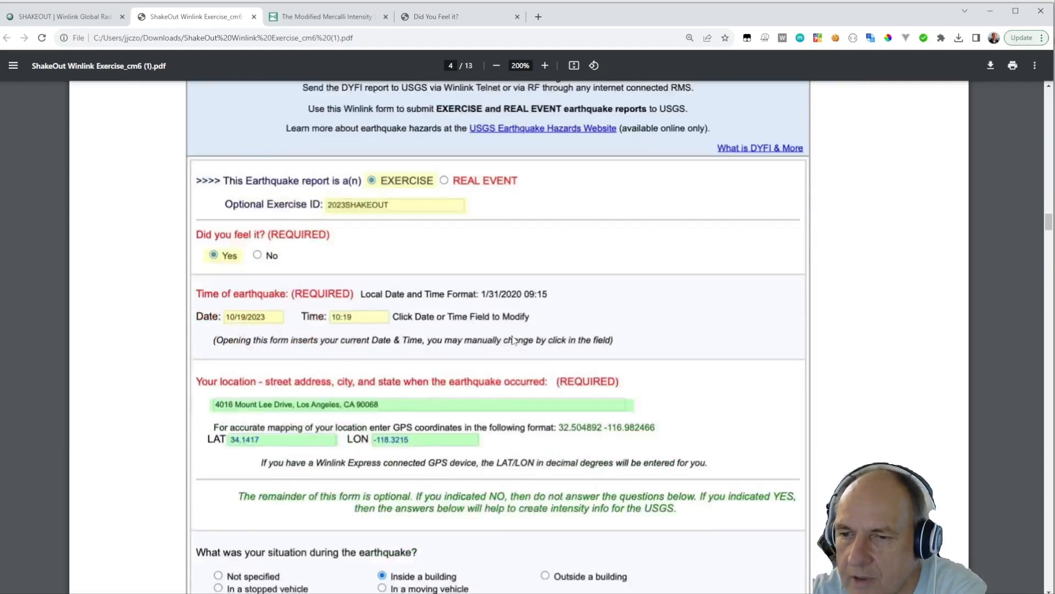
pyautogui.scroll(-20, 491, 339)
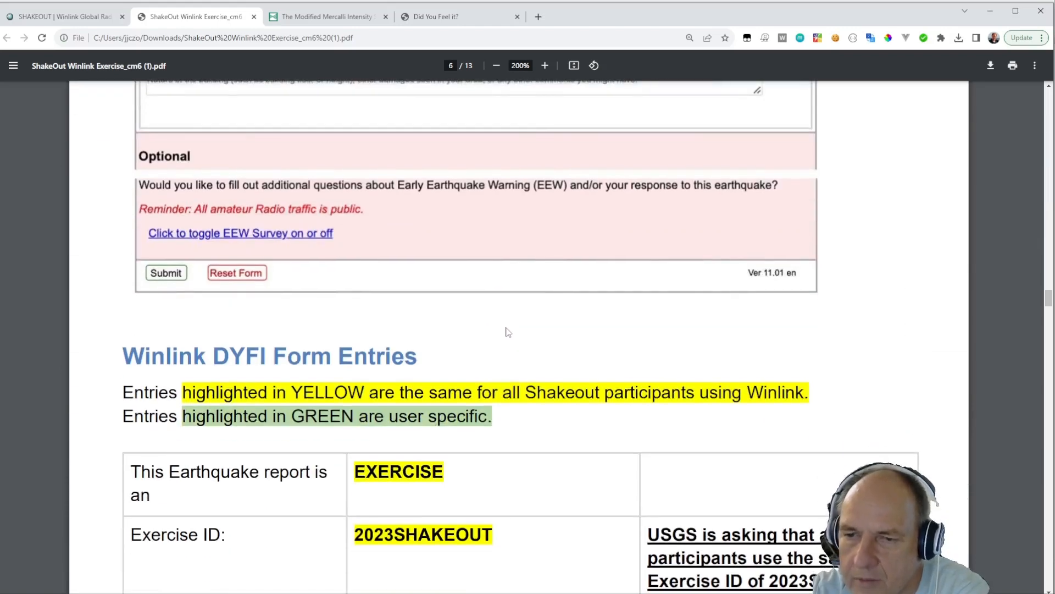
pyautogui.scroll(-5, 503, 329)
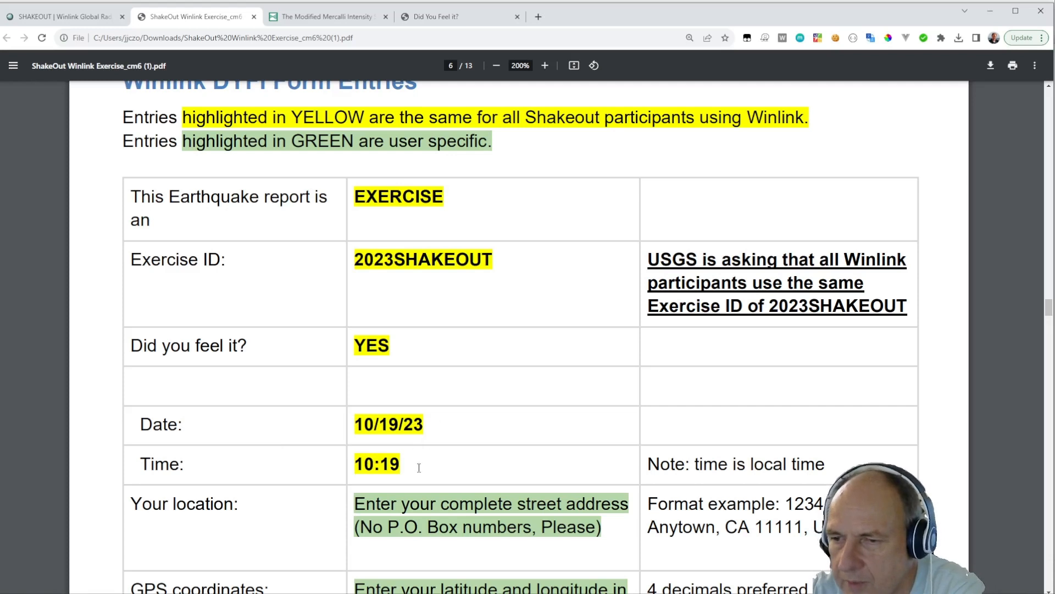
pyautogui.scroll(-4, 480, 434)
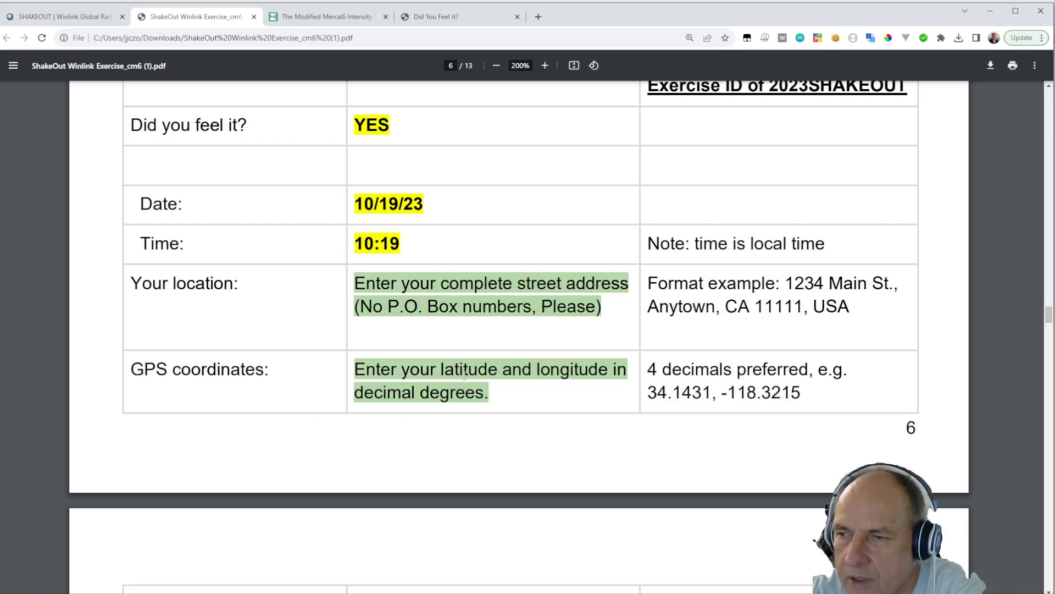
pyautogui.scroll(-5, 493, 369)
pyautogui.scroll(4, 489, 380)
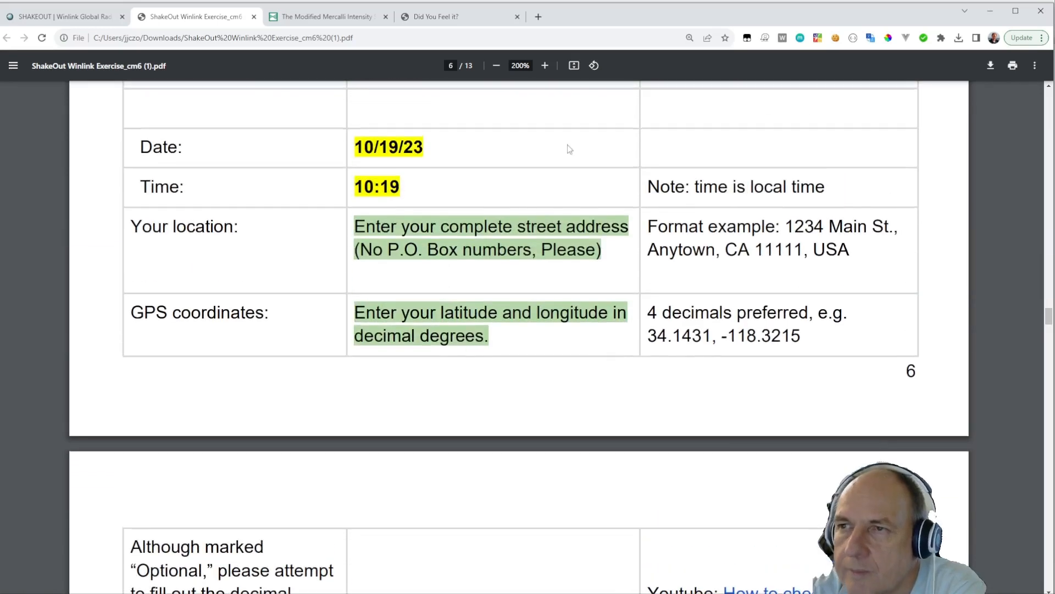
# Open Google Maps in a new browser tab
pyautogui.click(542, 19)
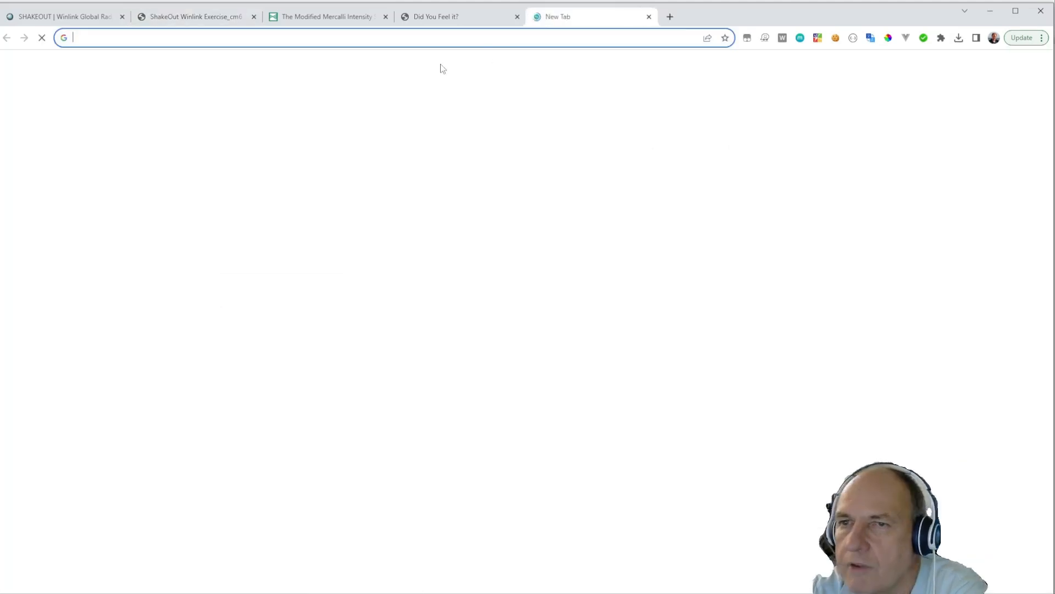
pyautogui.write('maps')
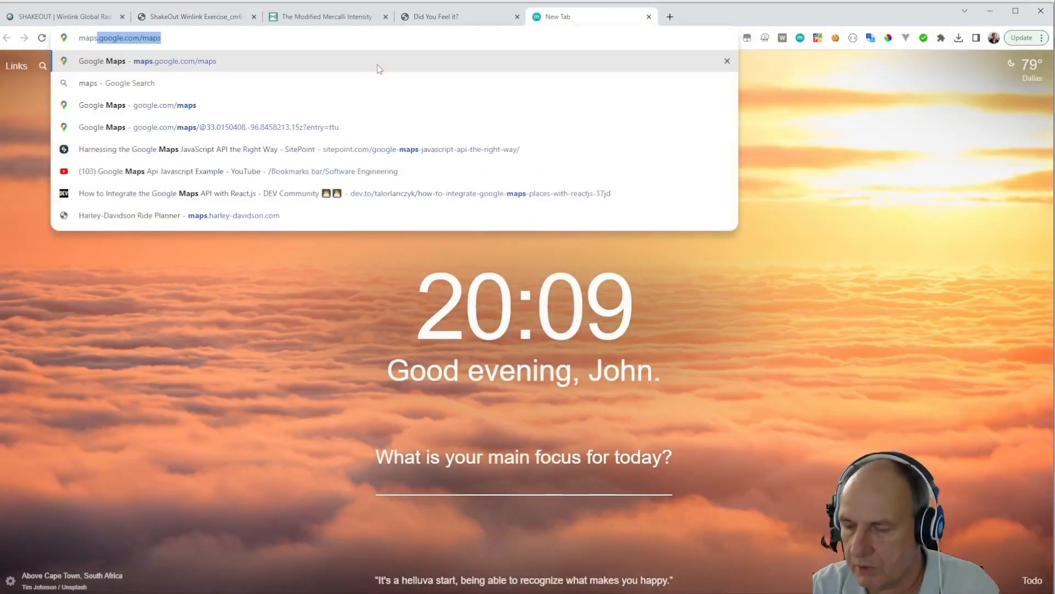
pyautogui.press('Return')
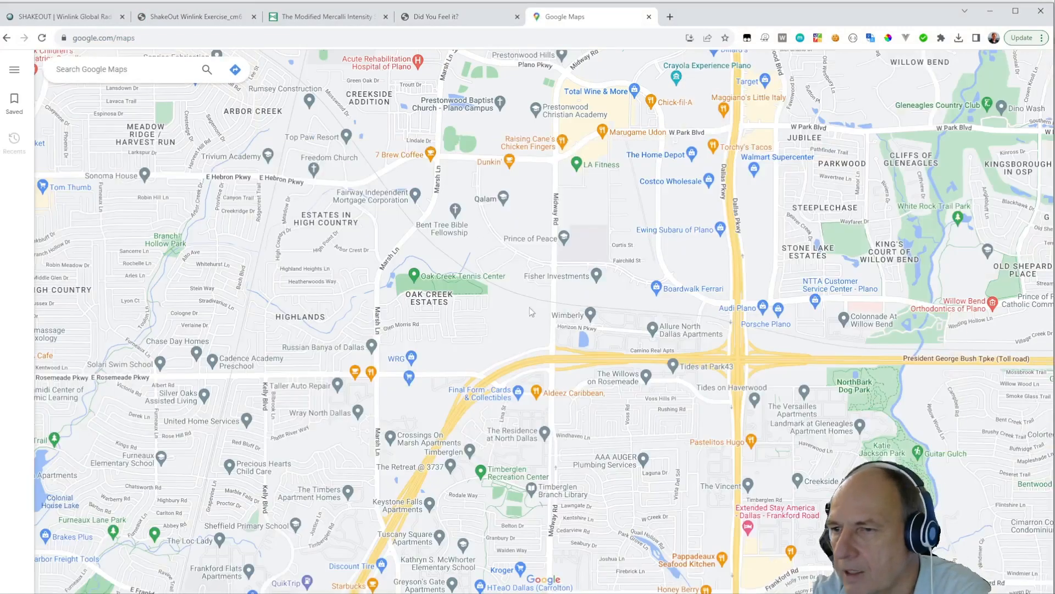
# Check the decimal coordinates of several map points and copy those of the point on Midway Rd near Prince of Peace
pyautogui.rightClick(584, 148)
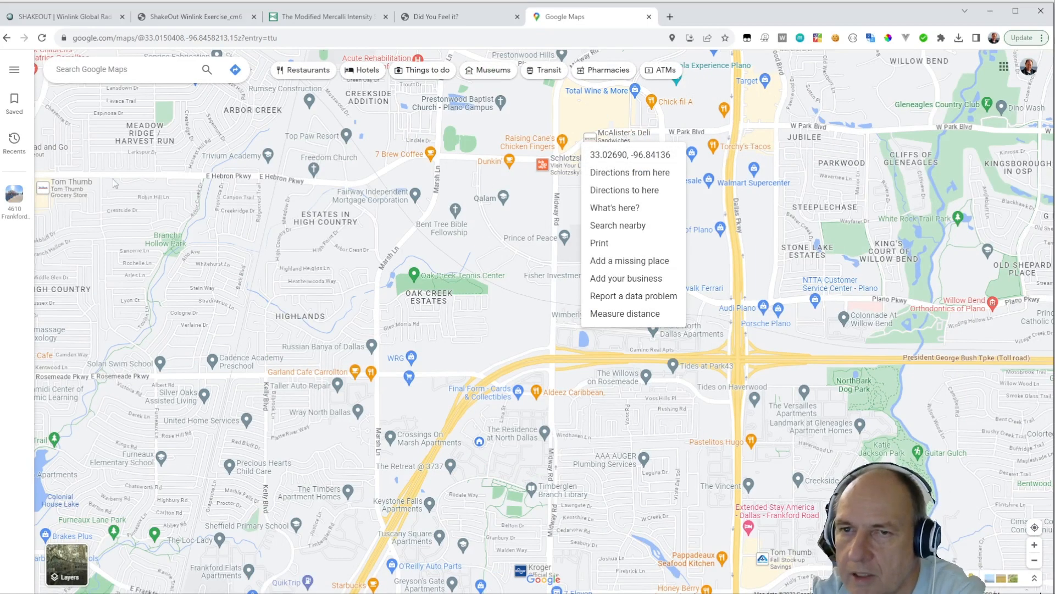
pyautogui.moveTo(190, 264); pyautogui.dragTo(603, 322)
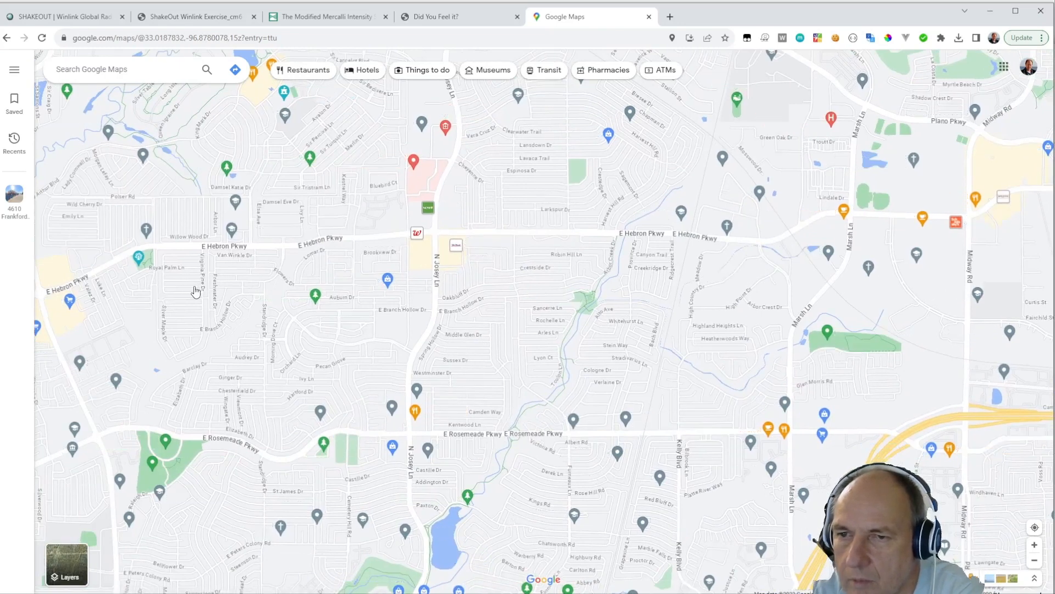
pyautogui.rightClick(194, 290)
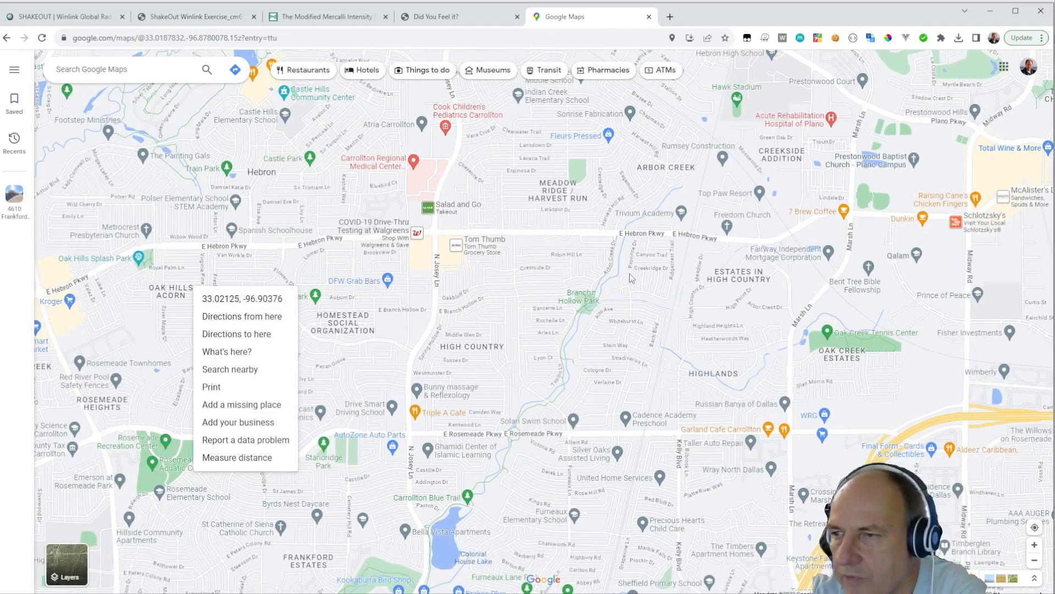
pyautogui.rightClick(607, 488)
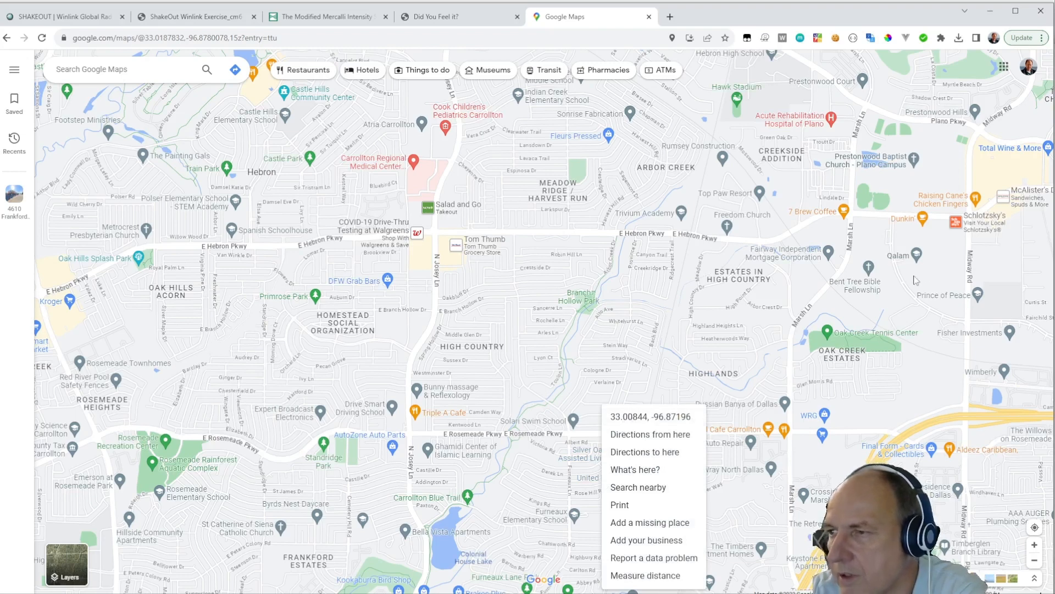
pyautogui.rightClick(971, 266)
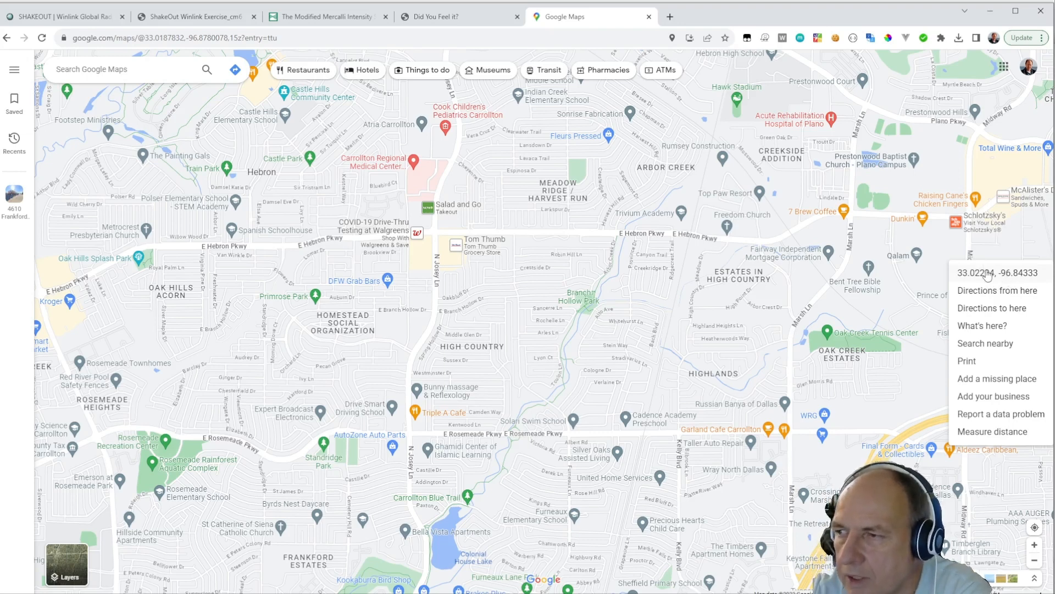
pyautogui.click(988, 275)
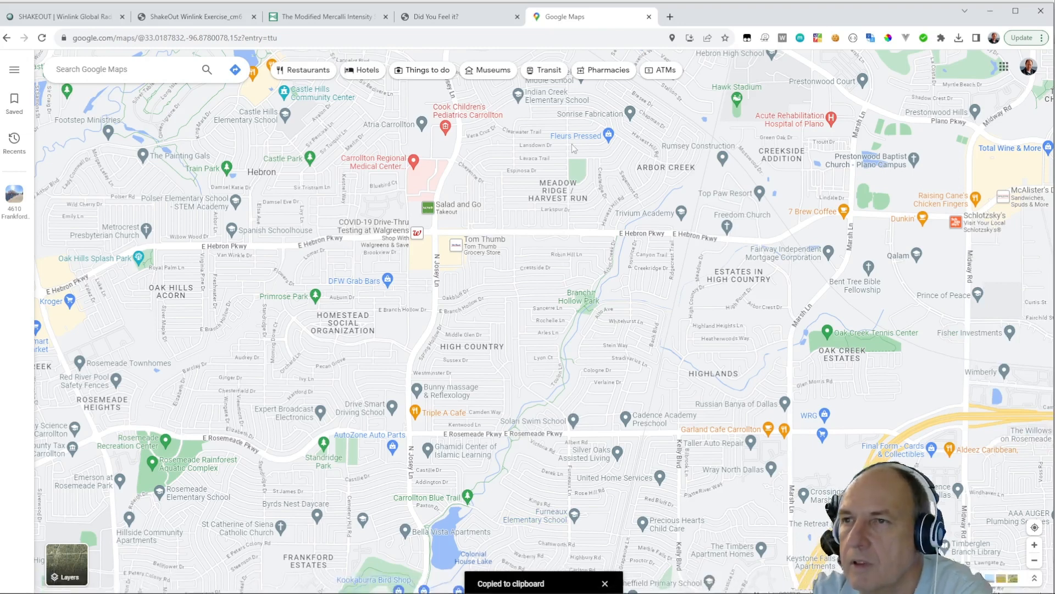
# Paste the copied map coordinates into the DYFI form's latitude field and trim them to 33.0229393070708
pyautogui.click(459, 17)
pyautogui.scroll(5, 546, 236)
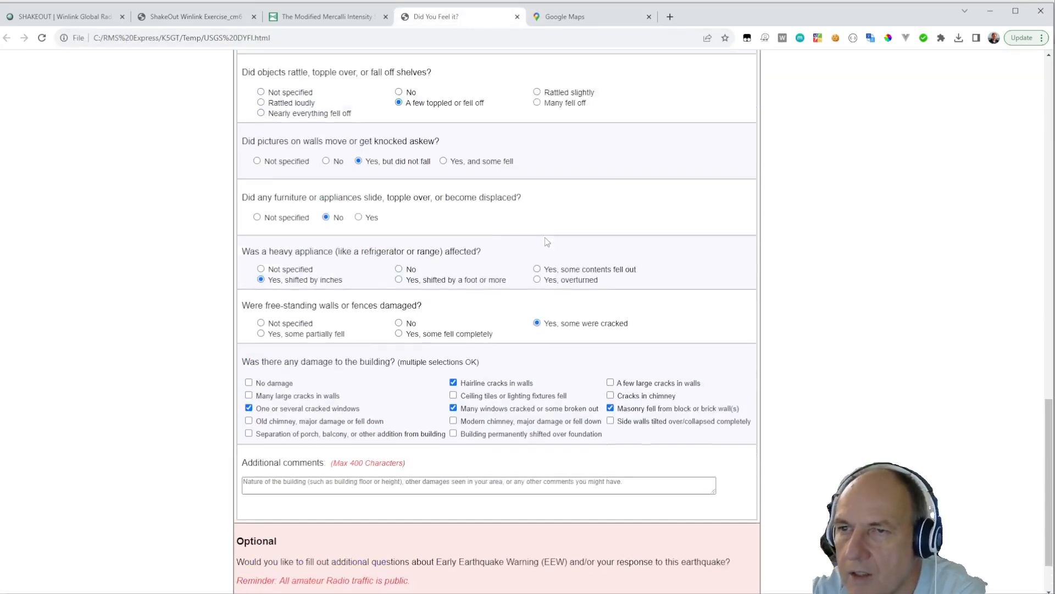
pyautogui.scroll(12, 562, 242)
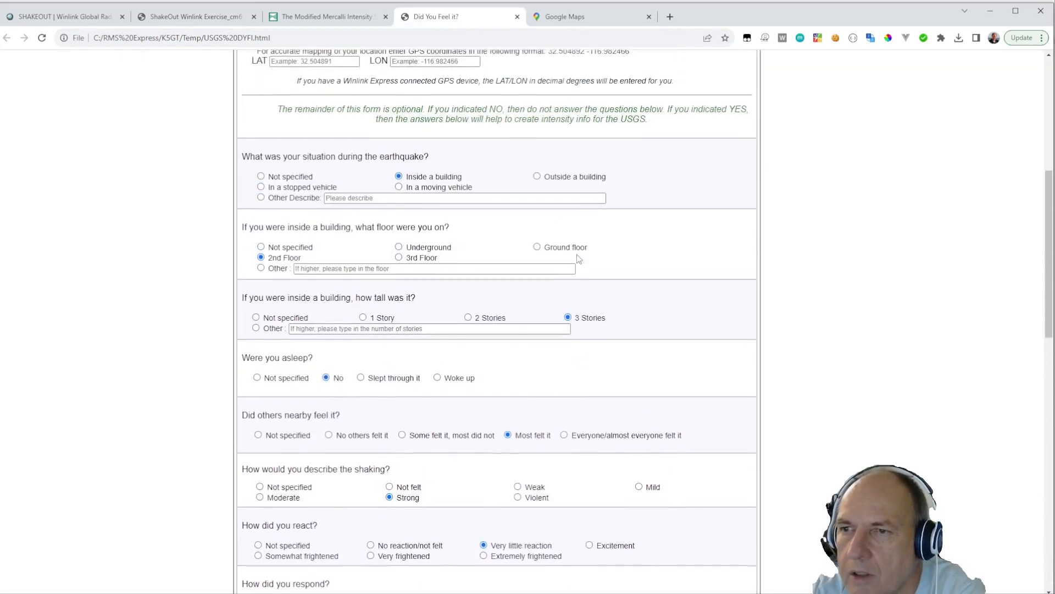
pyautogui.scroll(3, 564, 256)
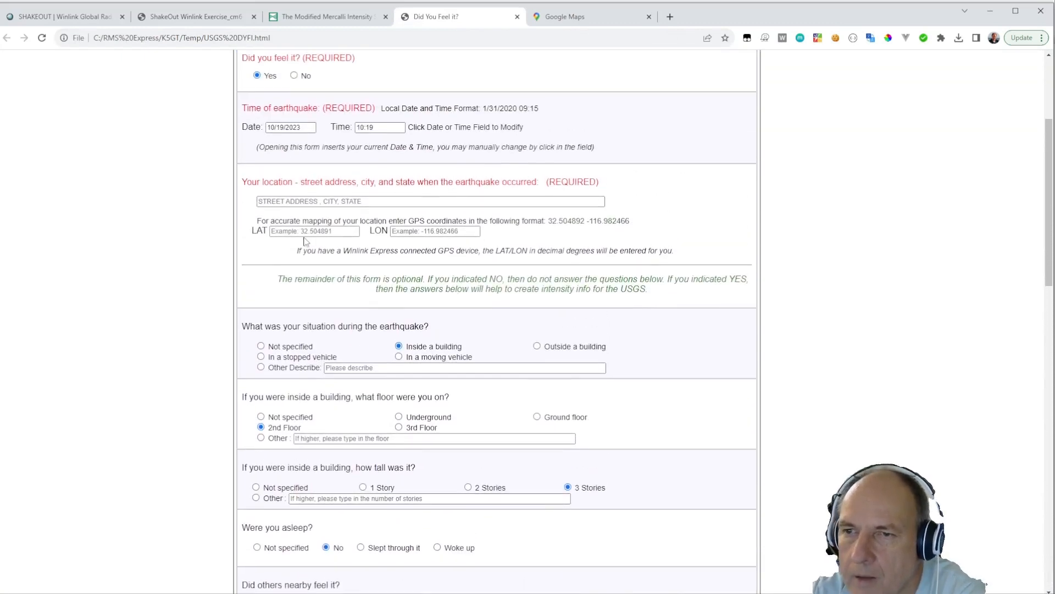
pyautogui.click(290, 232)
pyautogui.rightClick(293, 233)
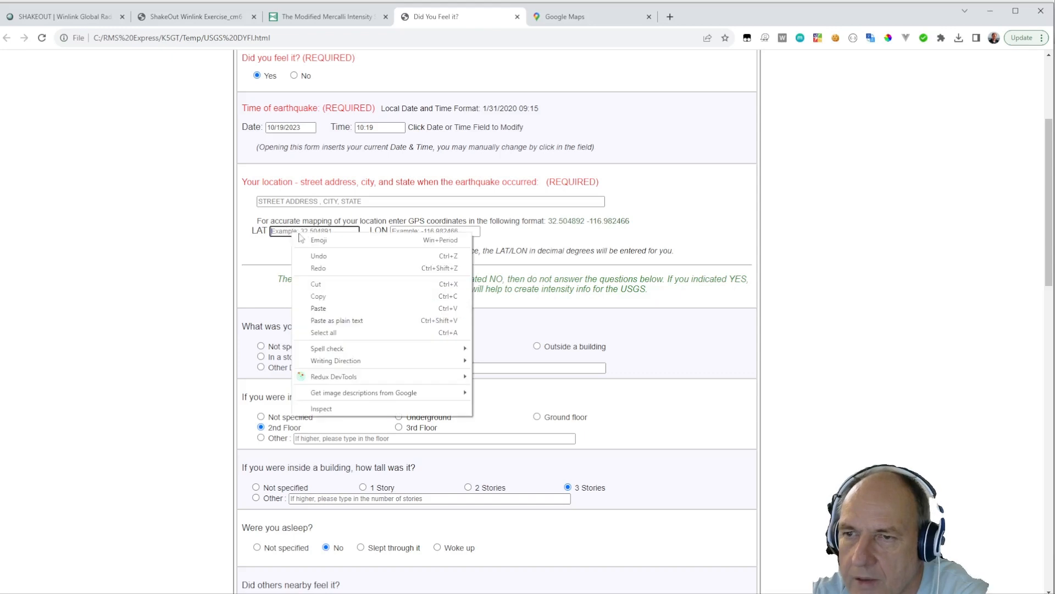
pyautogui.click(330, 308)
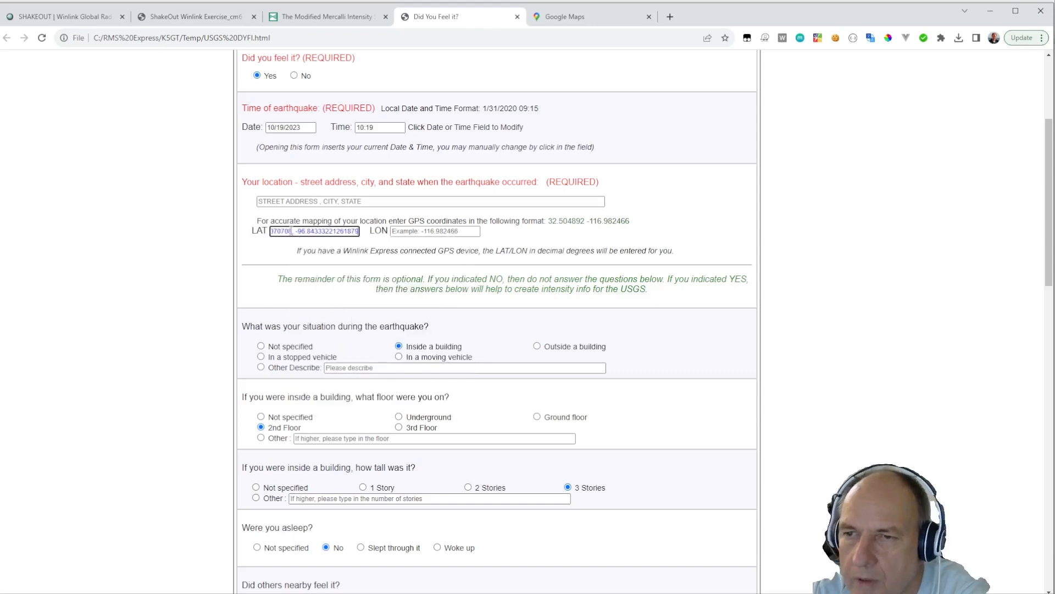
pyautogui.moveTo(296, 234); pyautogui.dragTo(368, 242)
pyautogui.hotkey('ctrl', 'x')
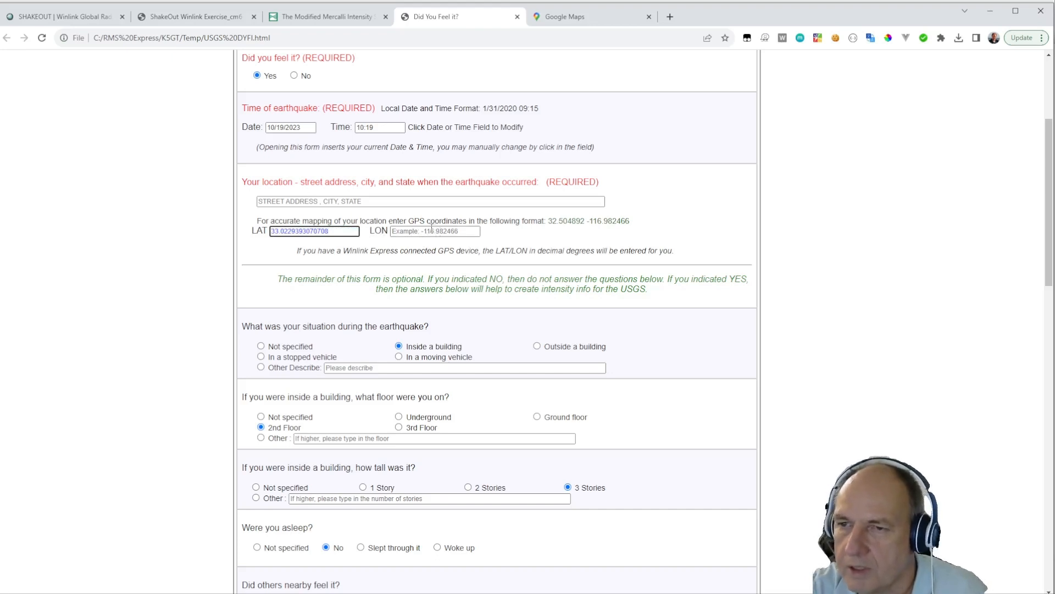
# Paste the map coordinates into the longitude field and remove the latitude part, leaving -96.84333221261879
pyautogui.rightClick(429, 231)
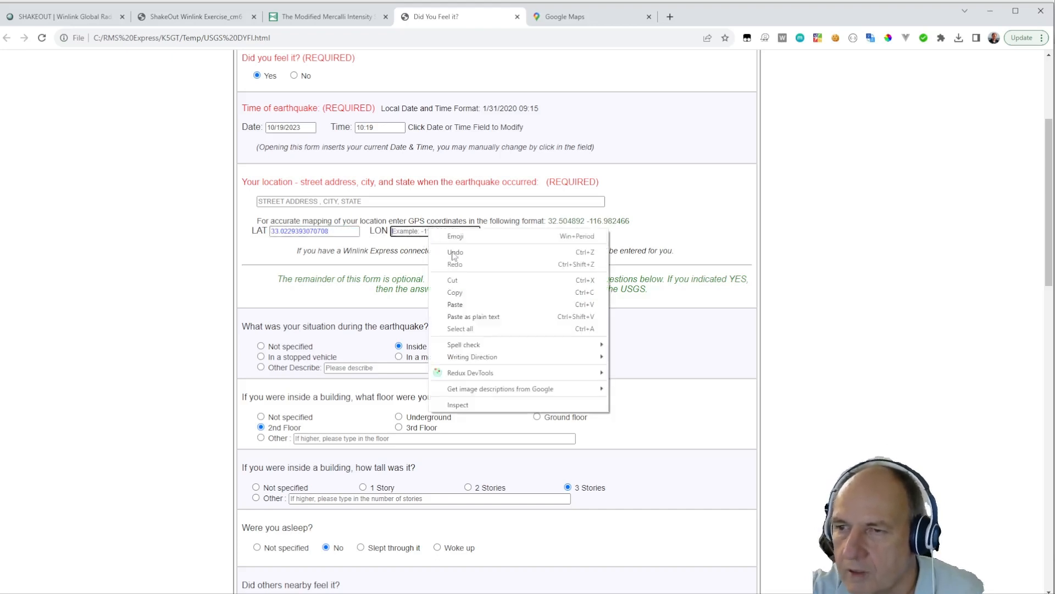
pyautogui.click(469, 304)
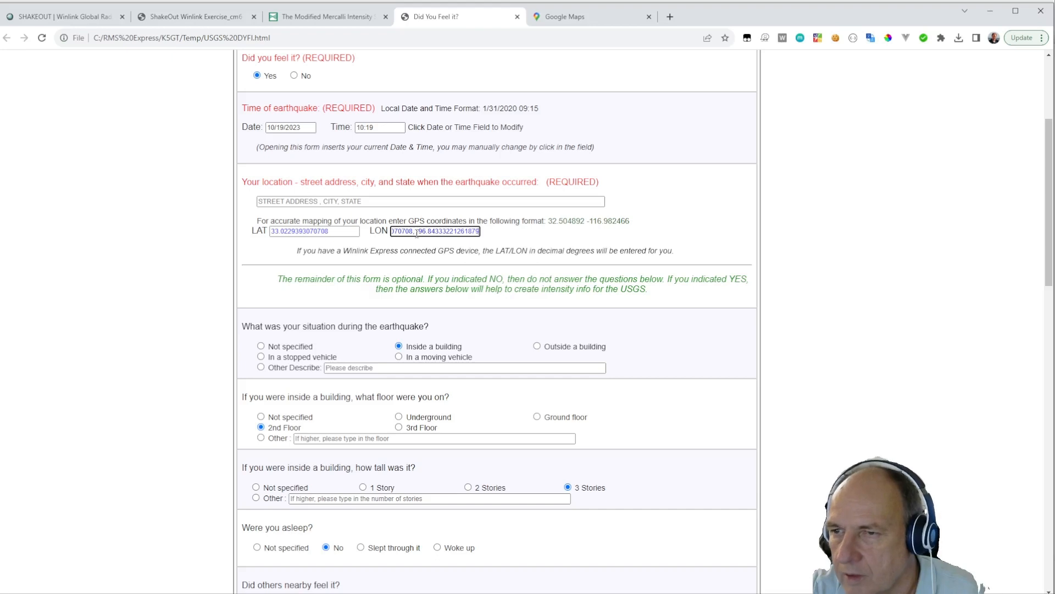
pyautogui.moveTo(416, 233); pyautogui.dragTo(376, 238)
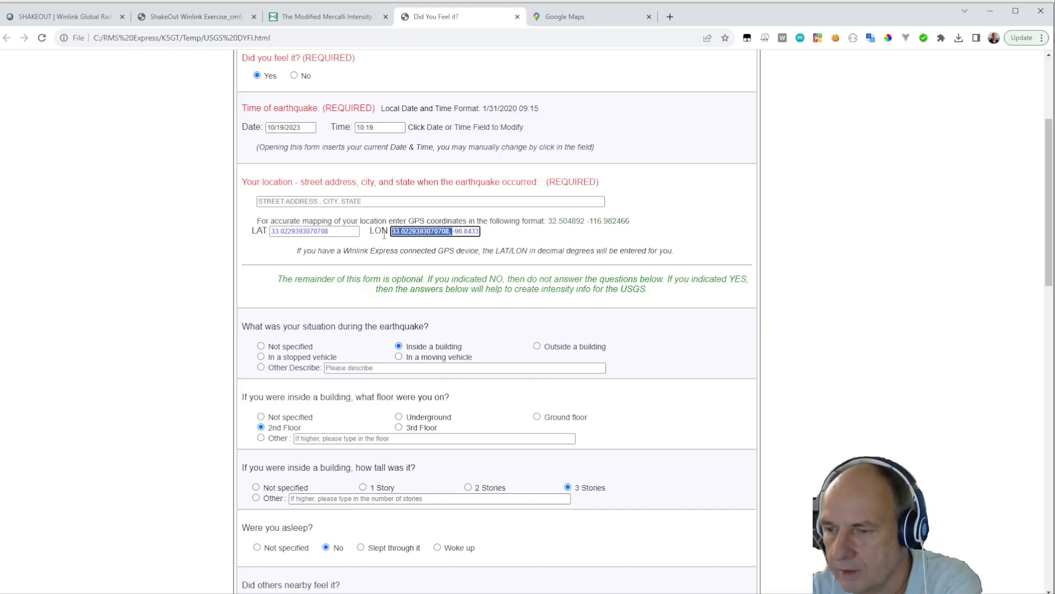
pyautogui.press('Delete')
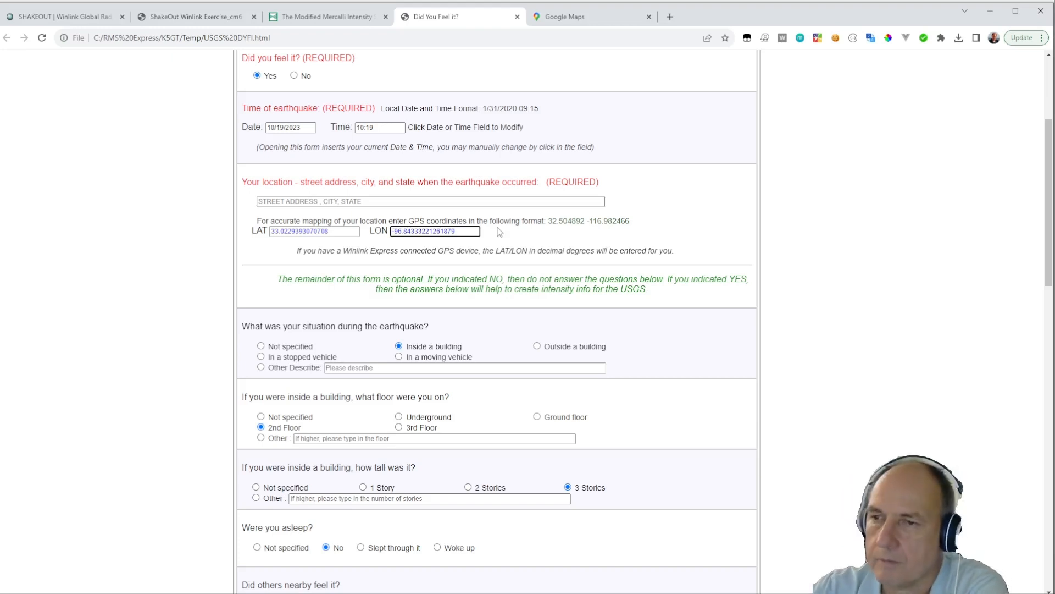
# Read the ShakeOut PDF's recommended answers for an Intensity Level 5 result and its notes on additional comments and the EEW survey
pyautogui.click(183, 17)
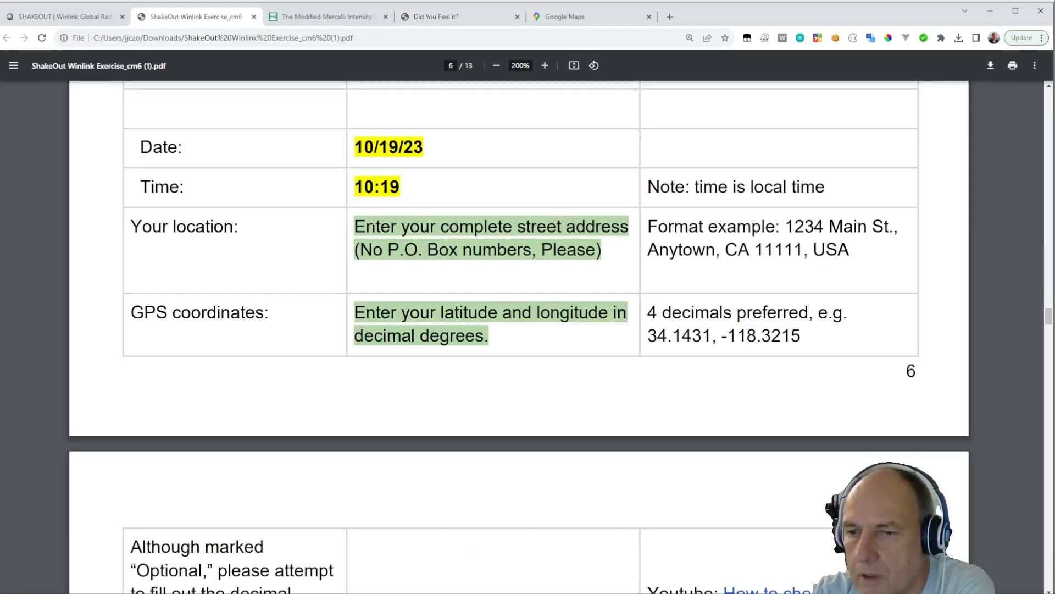
pyautogui.scroll(-9, 372, 225)
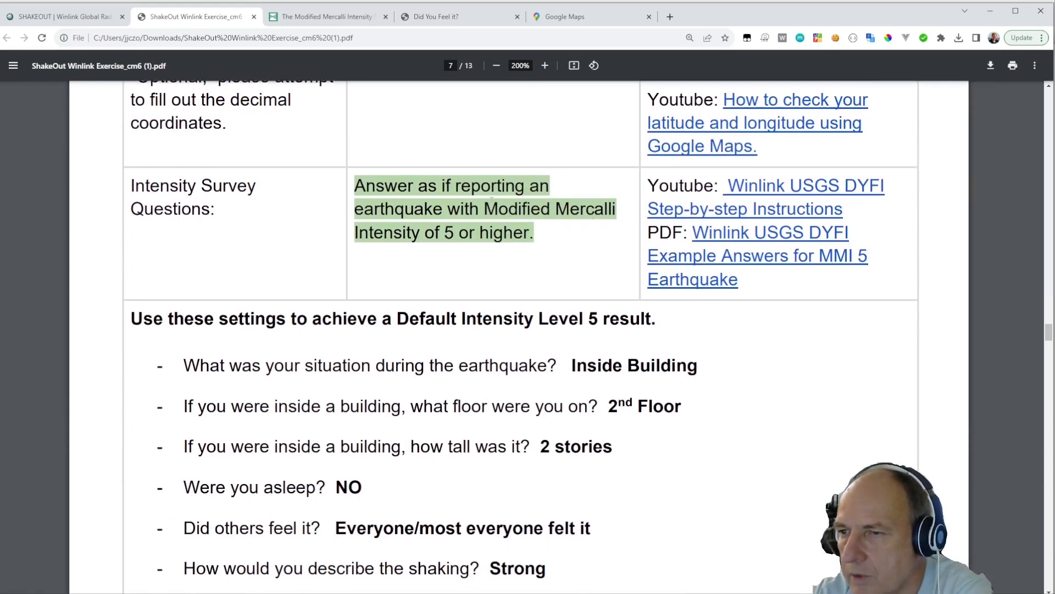
pyautogui.scroll(-3, 554, 229)
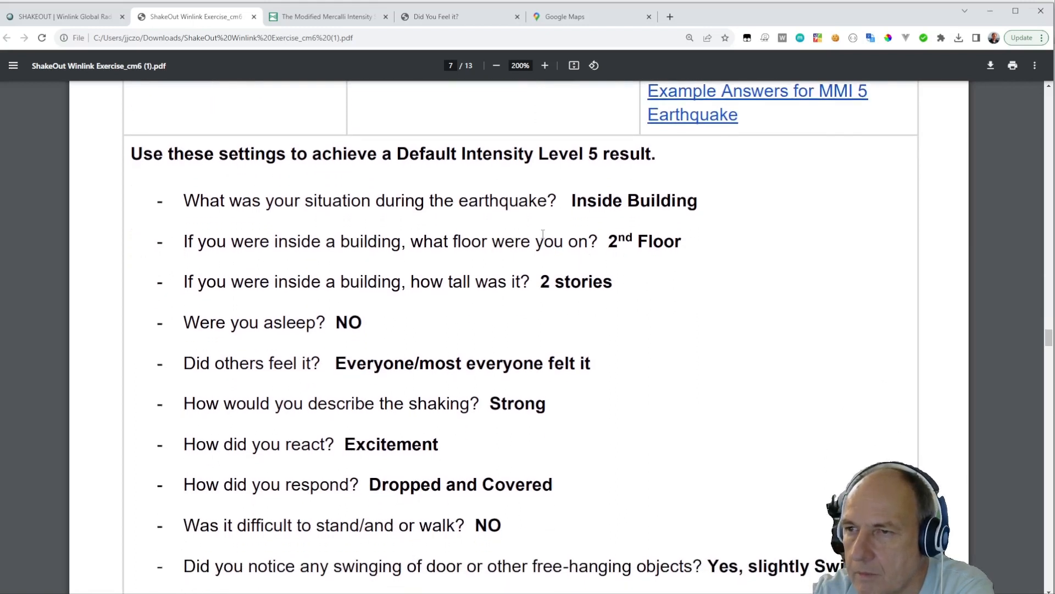
pyautogui.scroll(-4, 543, 235)
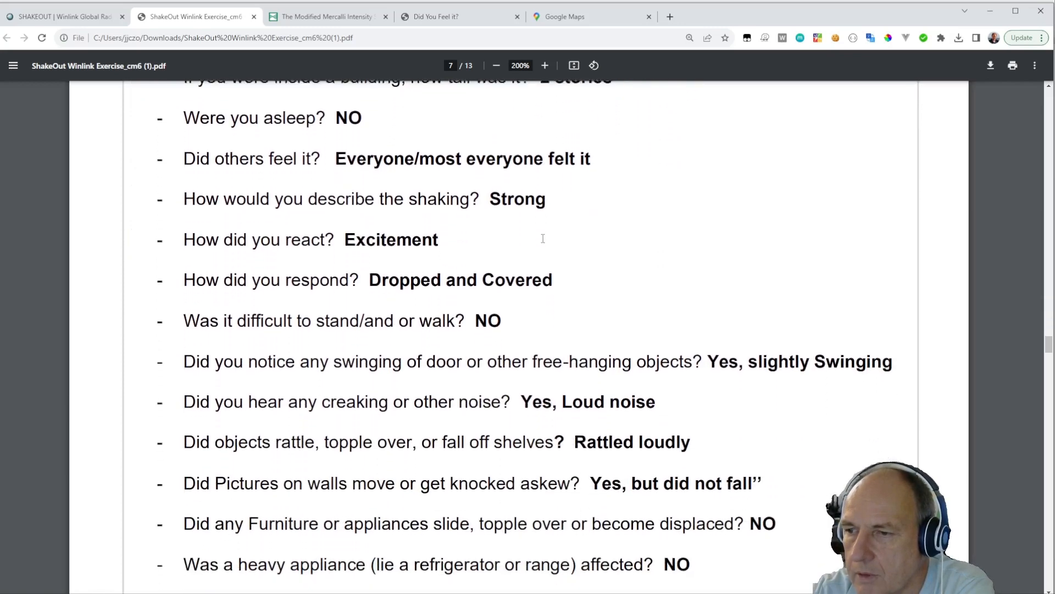
pyautogui.scroll(-4, 543, 238)
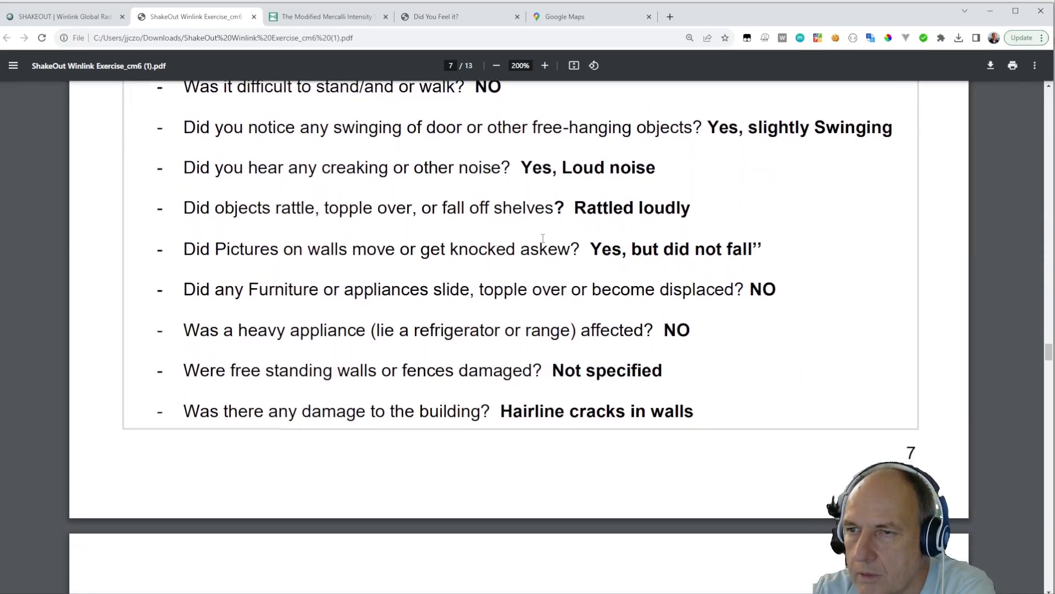
pyautogui.scroll(-8, 543, 238)
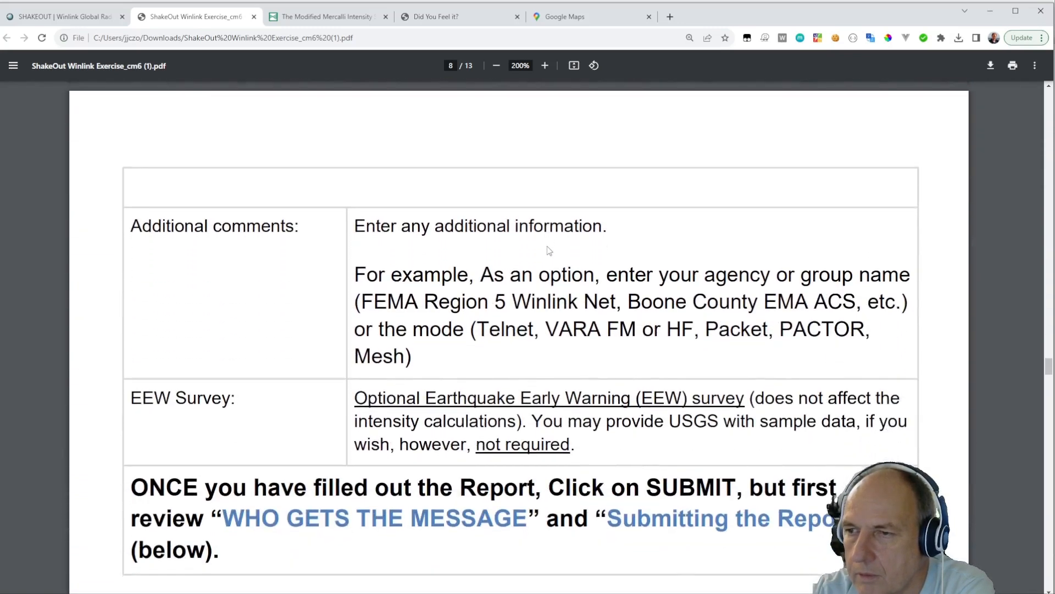
pyautogui.scroll(-3, 549, 251)
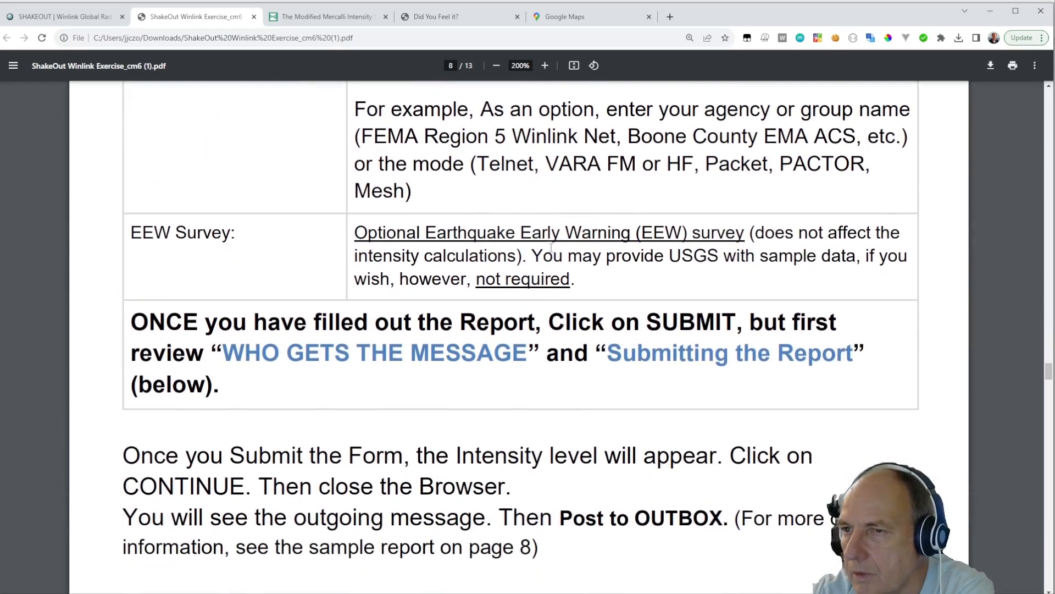
pyautogui.scroll(1, 551, 247)
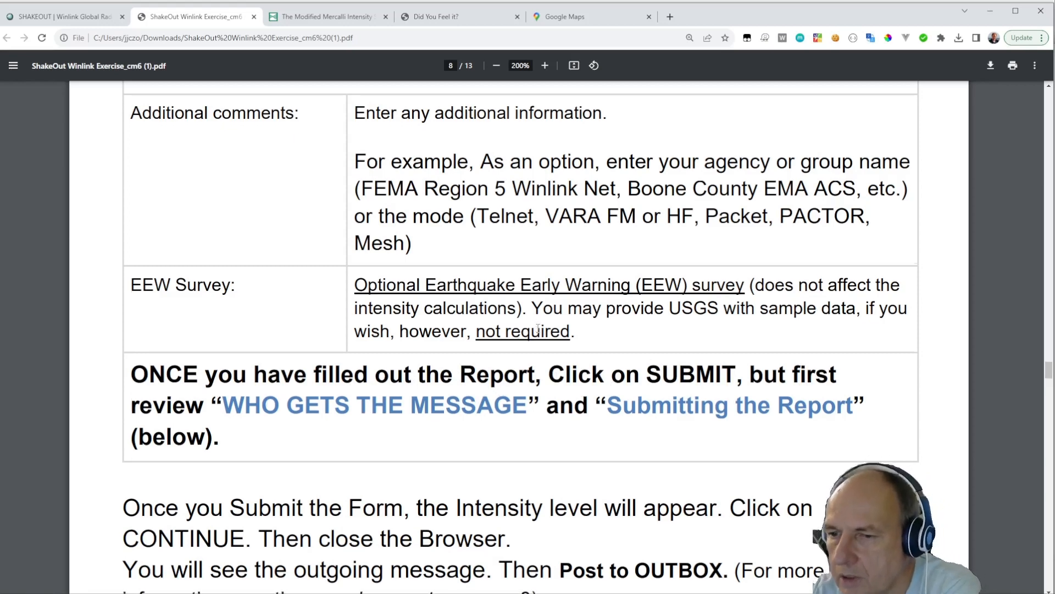
# Read the PDF's sections on the message's To and Cc addresses and on submitting the report
pyautogui.scroll(-7, 538, 327)
pyautogui.scroll(-3, 540, 327)
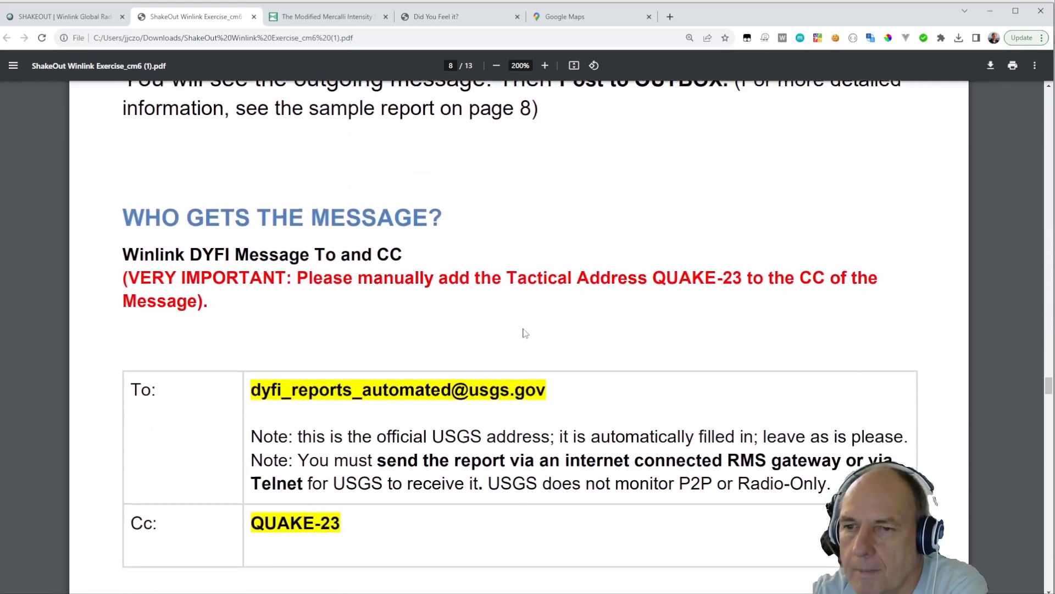
pyautogui.scroll(-1, 441, 325)
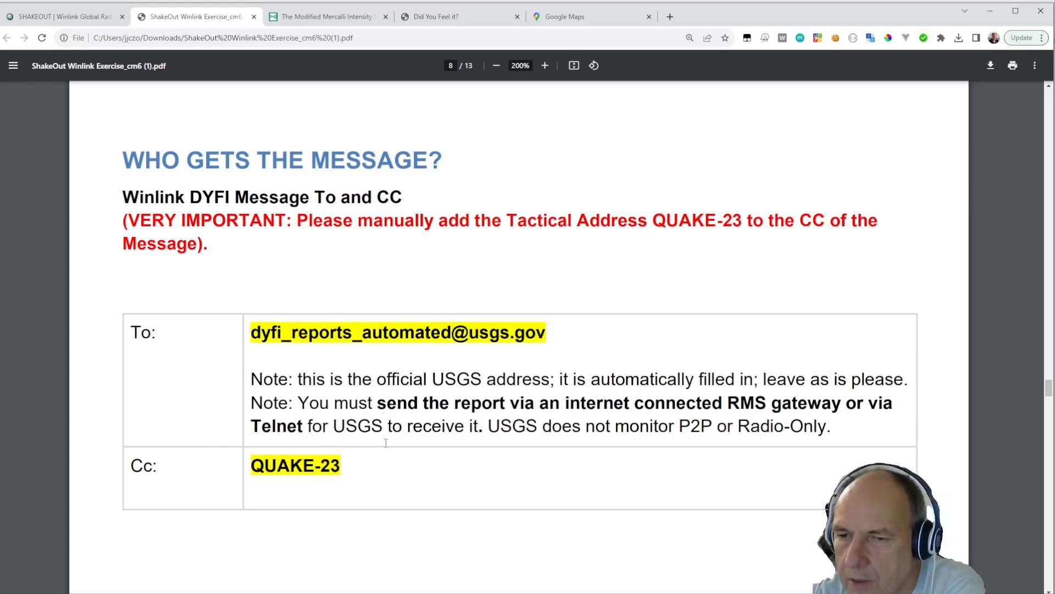
pyautogui.scroll(-5, 386, 442)
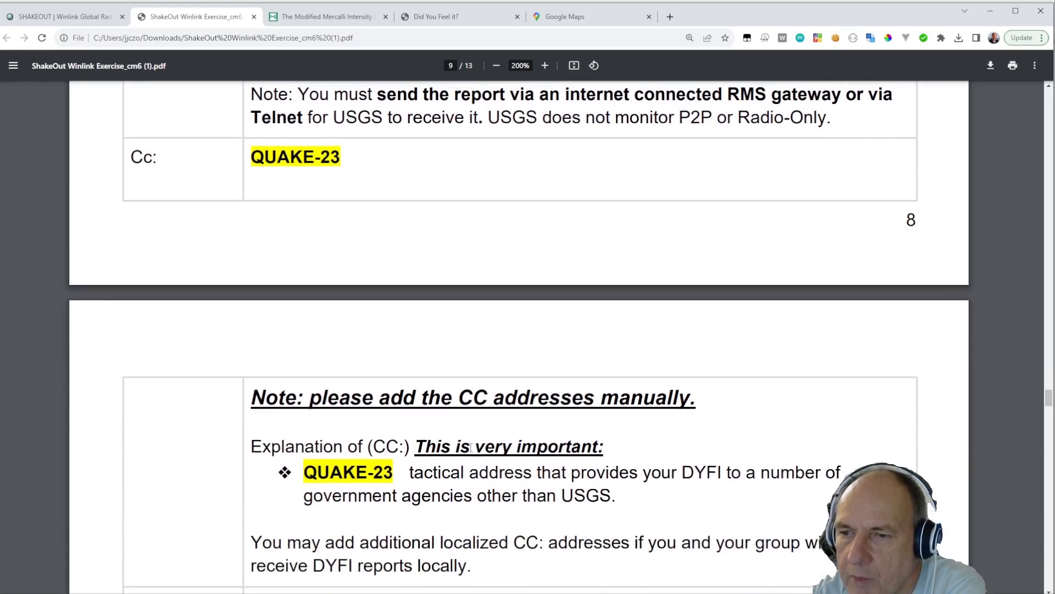
pyautogui.scroll(-1, 471, 447)
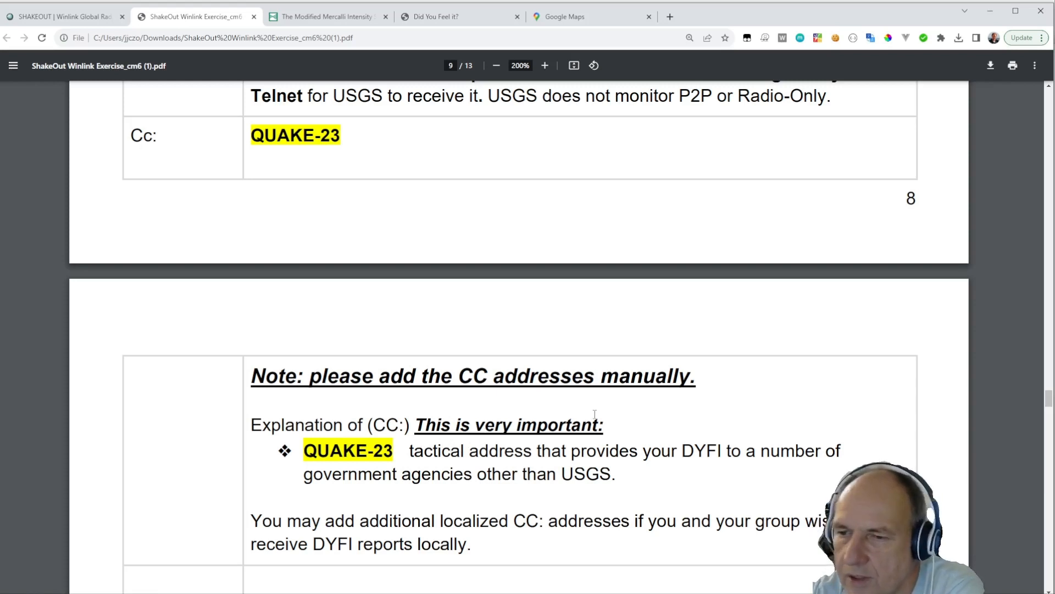
pyautogui.scroll(-4, 595, 413)
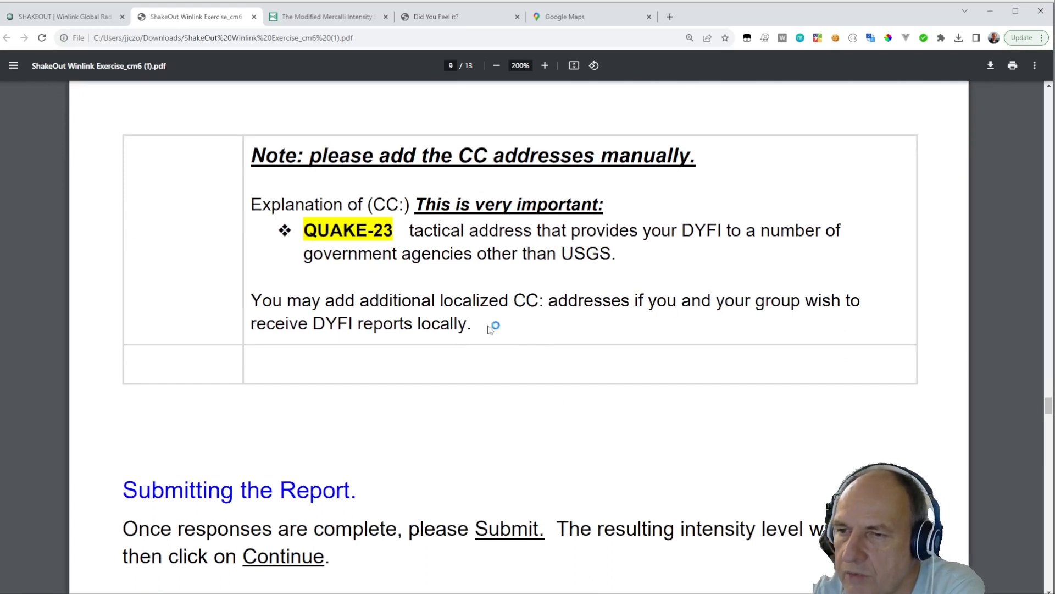
pyautogui.scroll(-4, 412, 324)
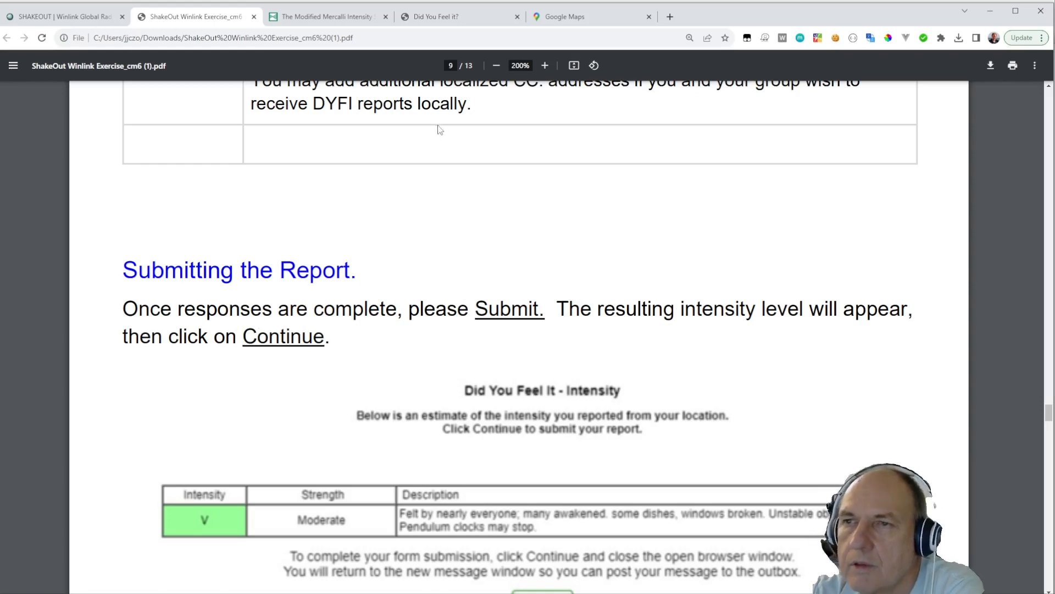
# Submit the DYFI form and try to continue from the resulting intensity estimate
pyautogui.click(446, 21)
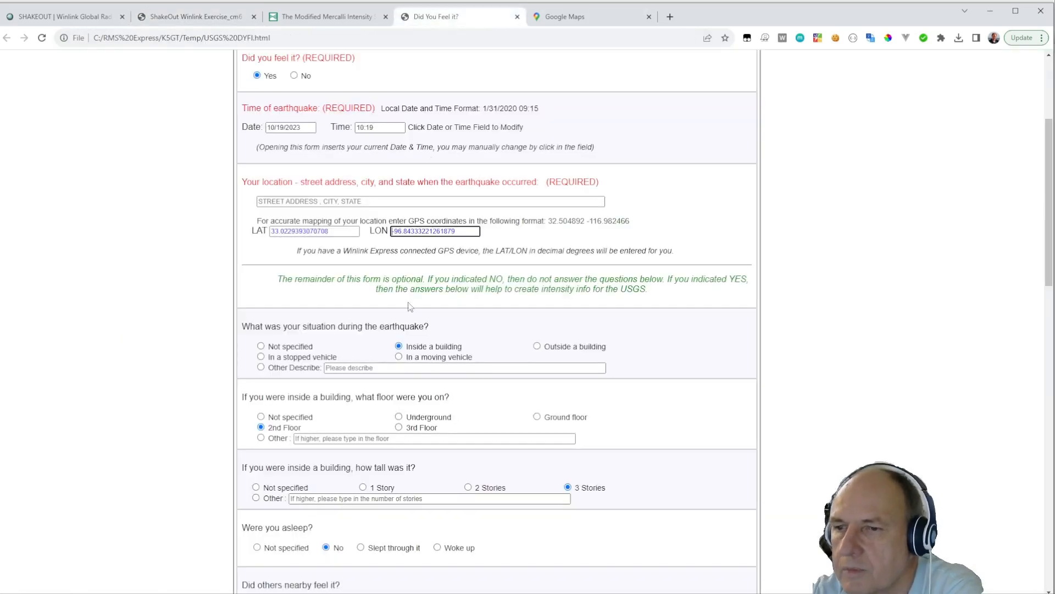
pyautogui.scroll(-5, 533, 278)
pyautogui.scroll(-9, 533, 275)
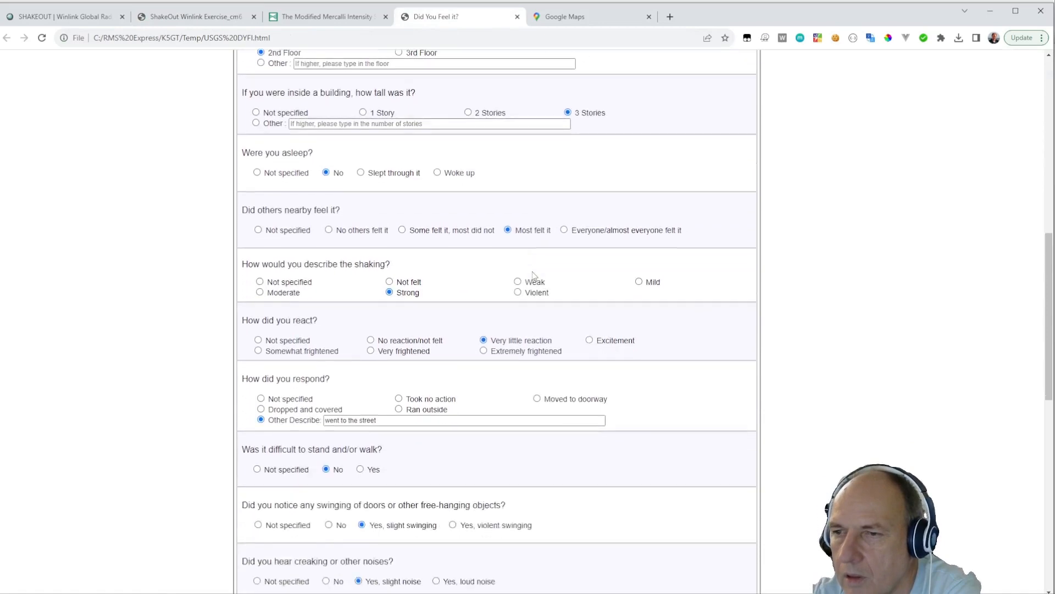
pyautogui.scroll(-4, 540, 252)
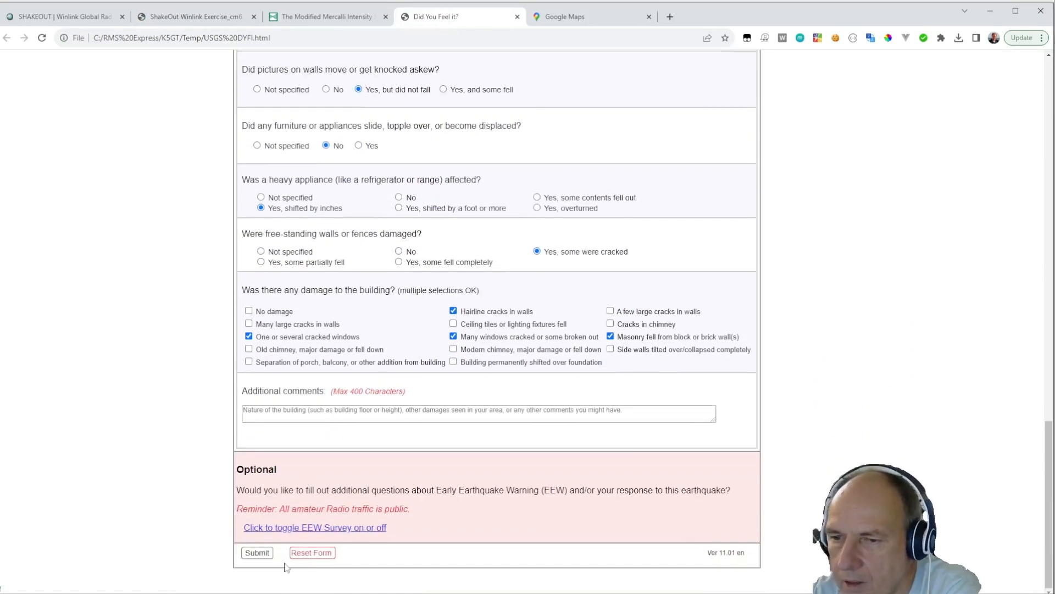
pyautogui.click(258, 553)
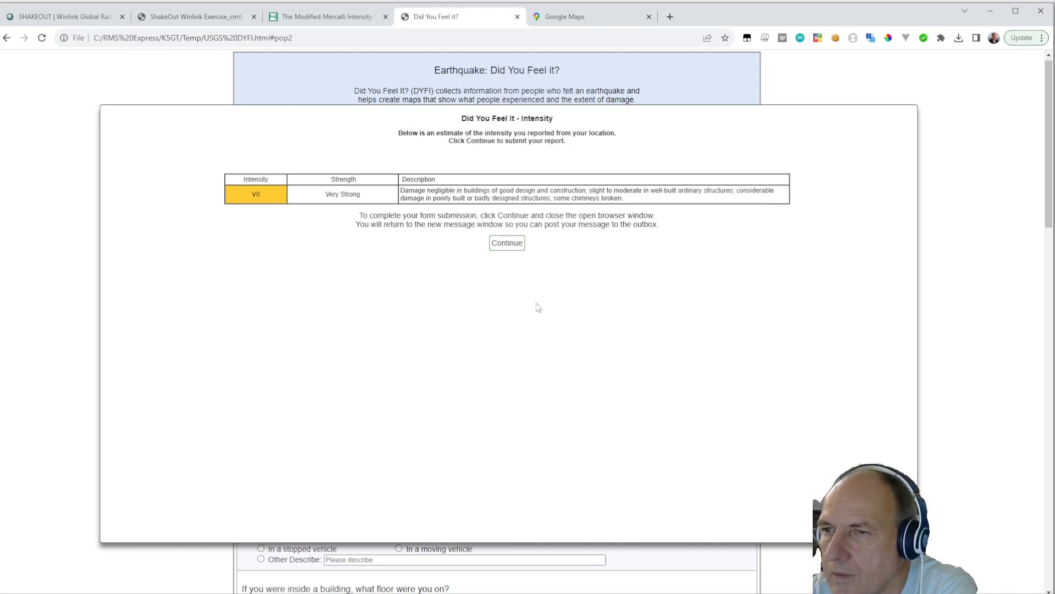
pyautogui.click(507, 245)
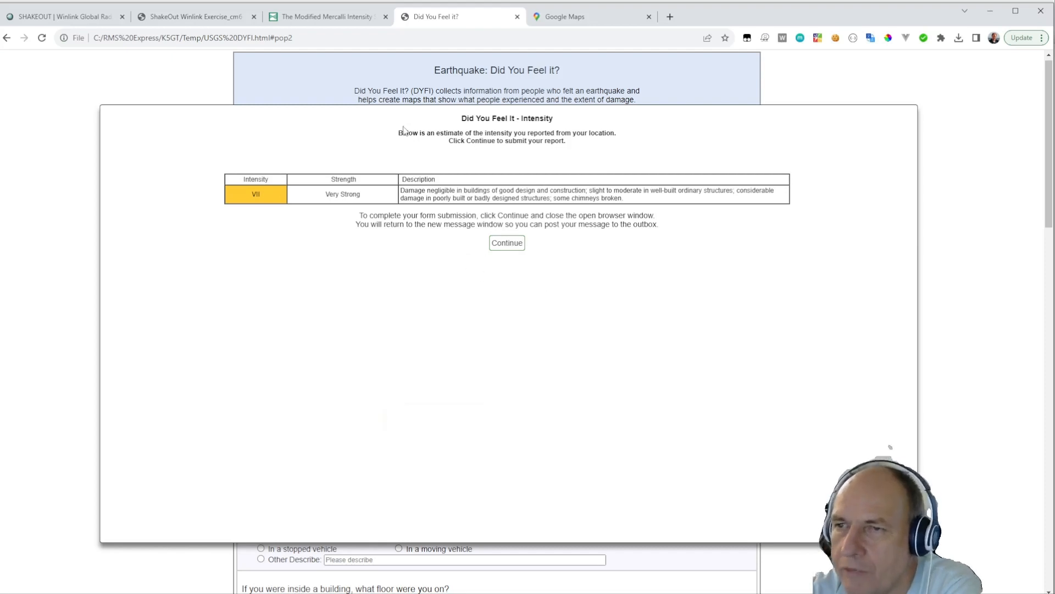
pyautogui.moveTo(398, 127); pyautogui.dragTo(567, 144)
pyautogui.click(505, 247)
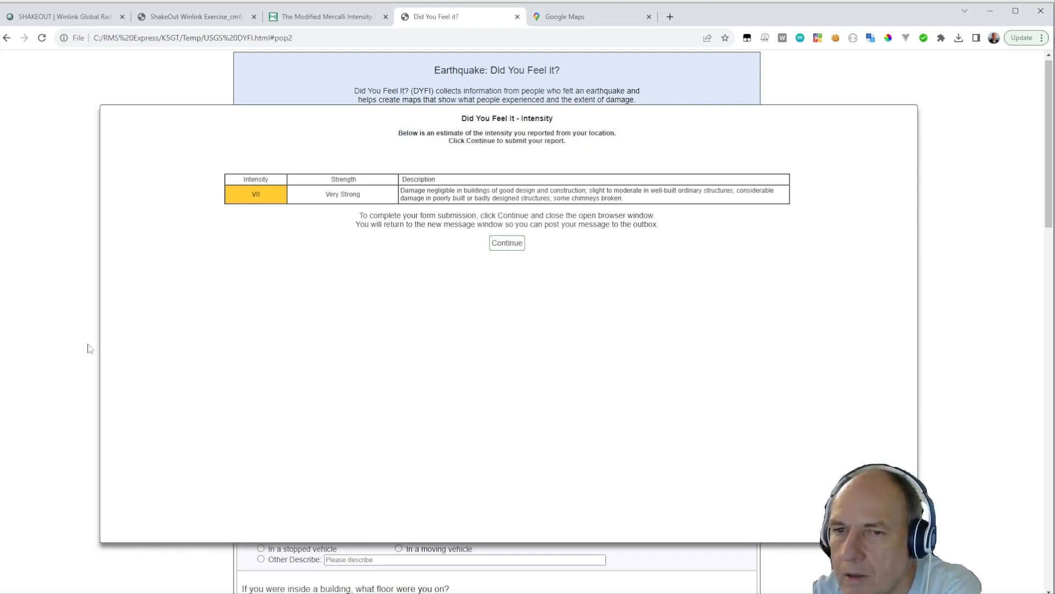
# Return from the intensity estimate to the DYFI form and review the selected answers down to the building damage and comments
pyautogui.click(6, 39)
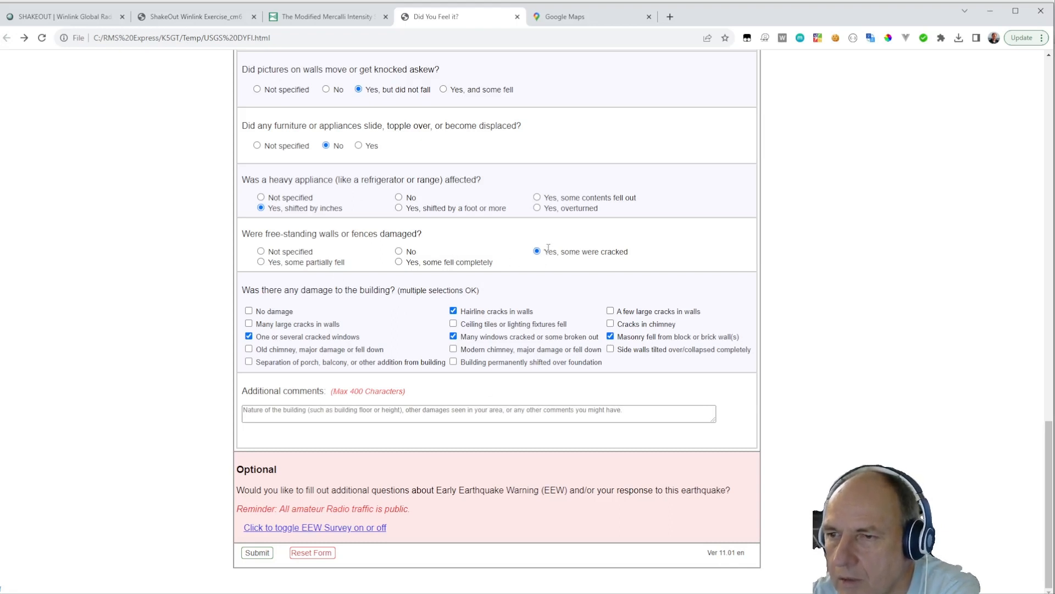
pyautogui.scroll(7, 548, 247)
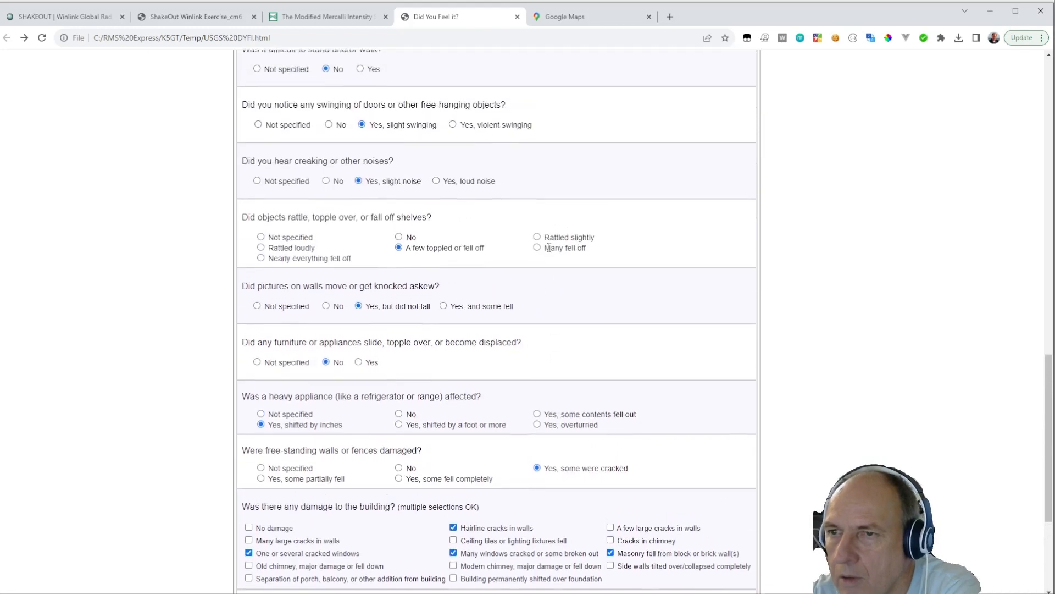
pyautogui.scroll(5, 548, 252)
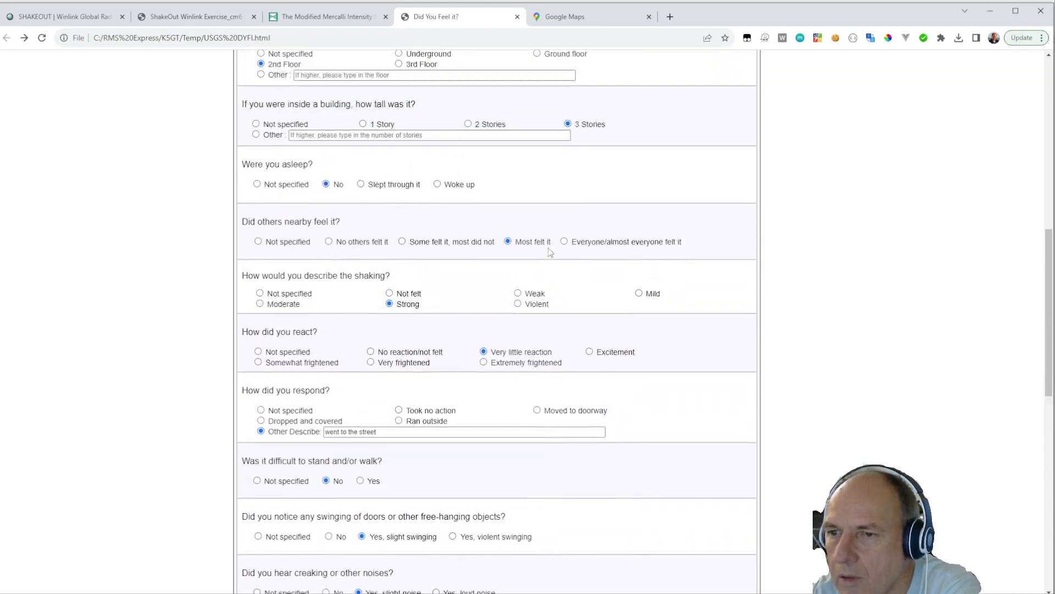
pyautogui.scroll(-4, 528, 270)
pyautogui.scroll(-2, 508, 283)
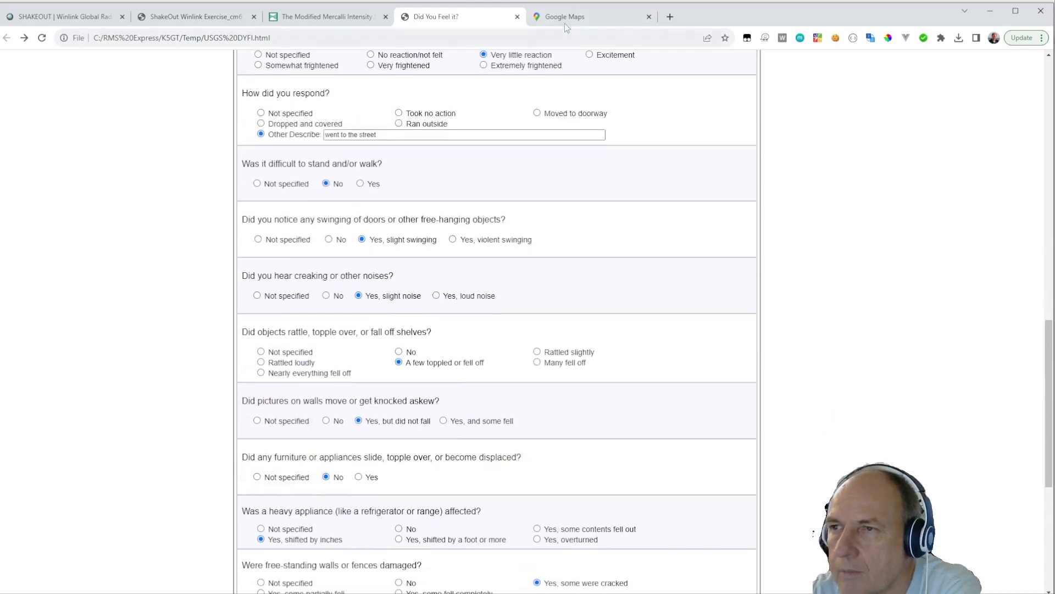
pyautogui.scroll(-3, 529, 271)
pyautogui.scroll(-3, 529, 271)
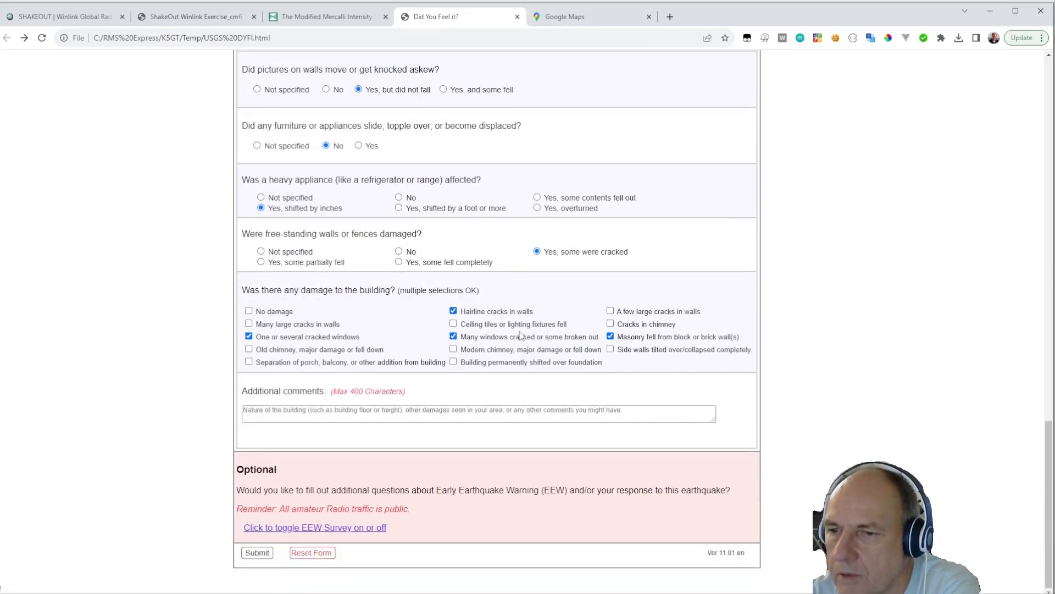
# Submit the DYFI form again and try to continue past the intensity estimate
pyautogui.click(257, 553)
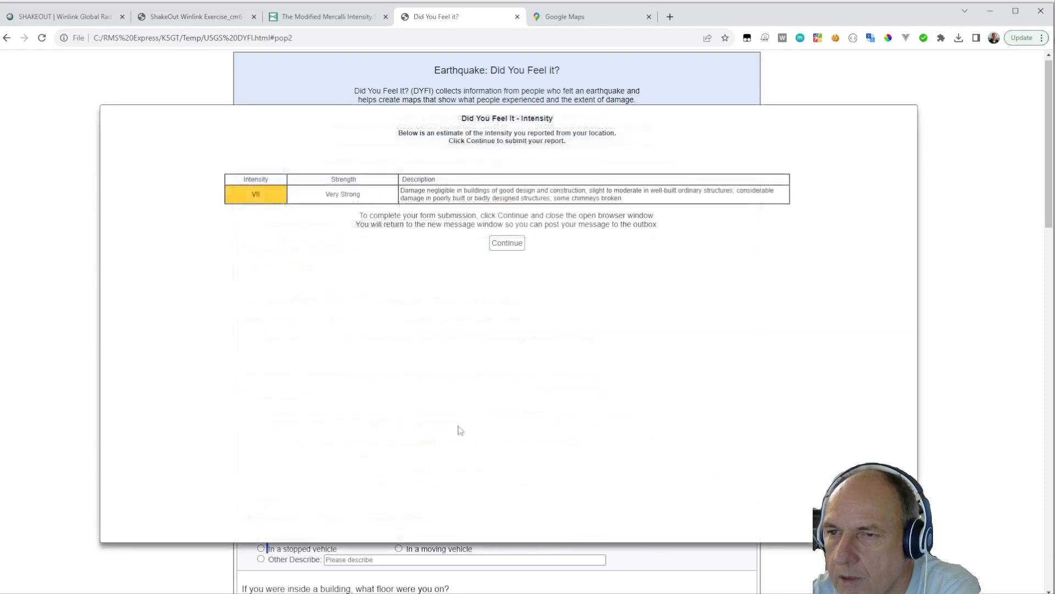
pyautogui.click(515, 245)
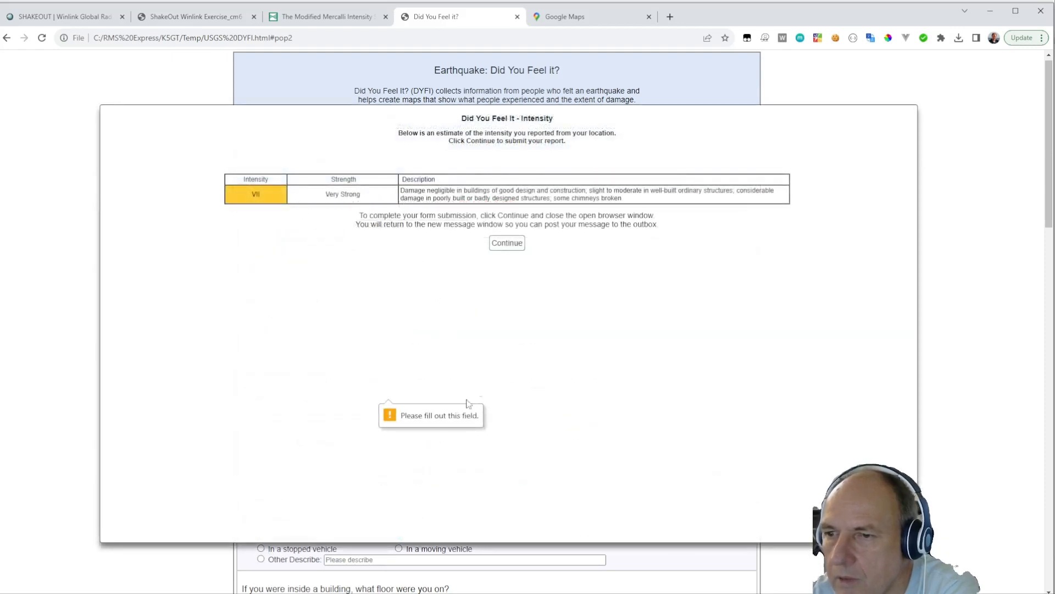
pyautogui.click(435, 414)
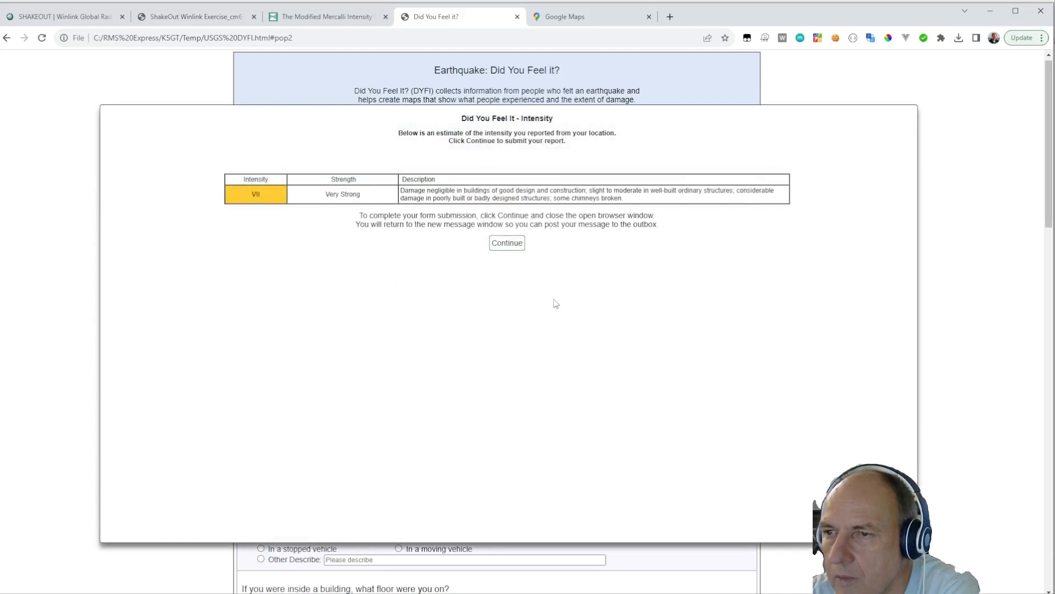
pyautogui.click(506, 247)
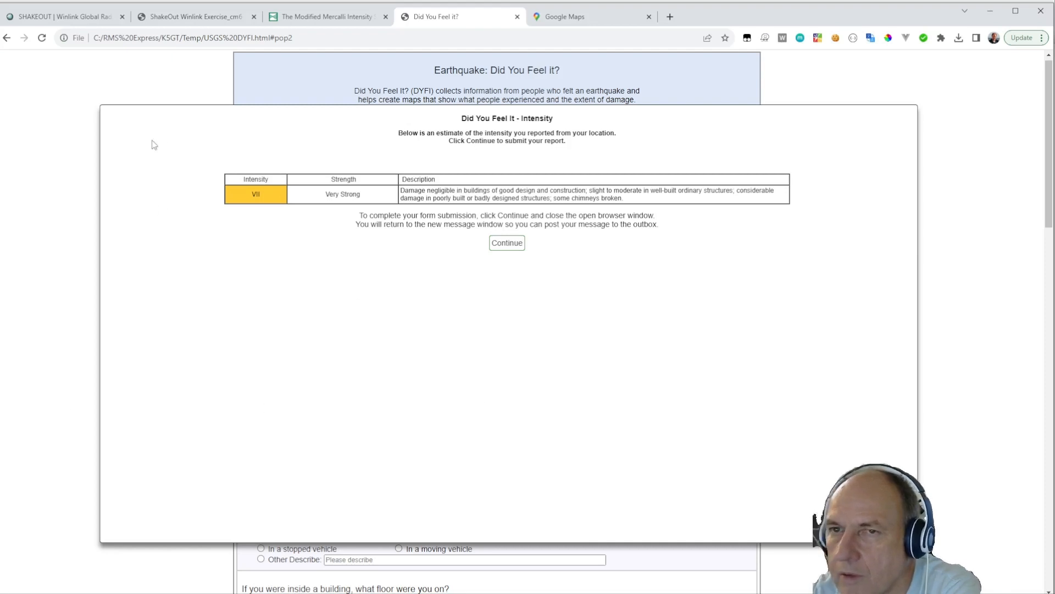
pyautogui.click(511, 244)
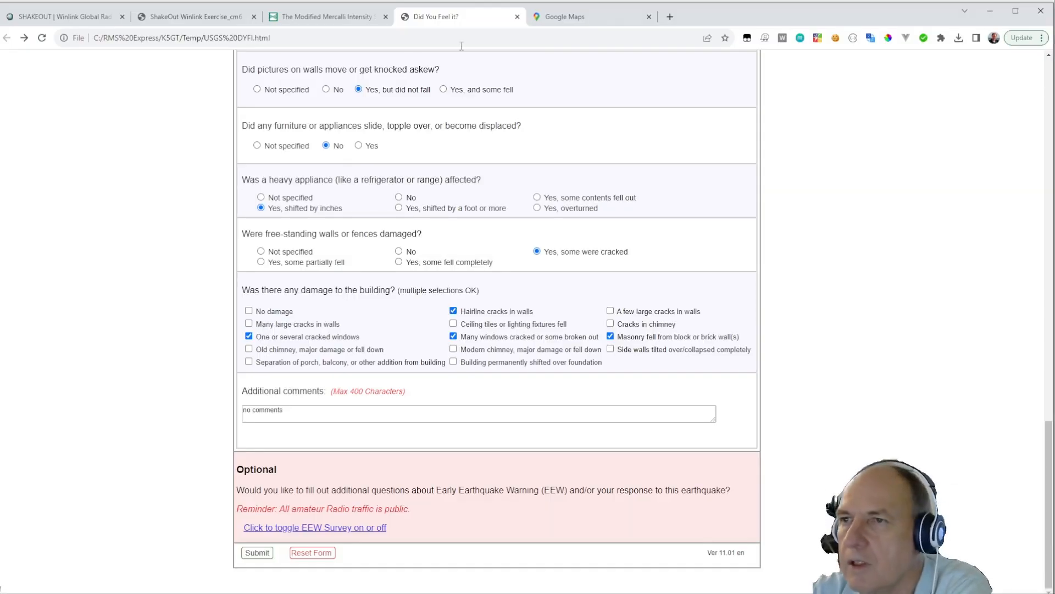
# Close the filled-in DYFI form and start a new message in Winlink Express
pyautogui.click(517, 17)
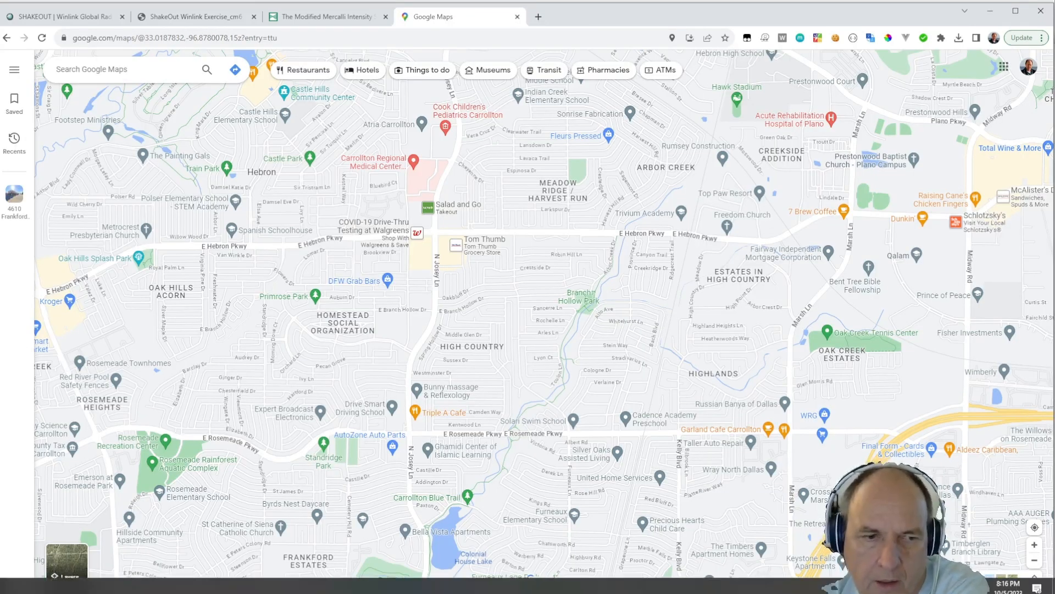
pyautogui.click(462, 582)
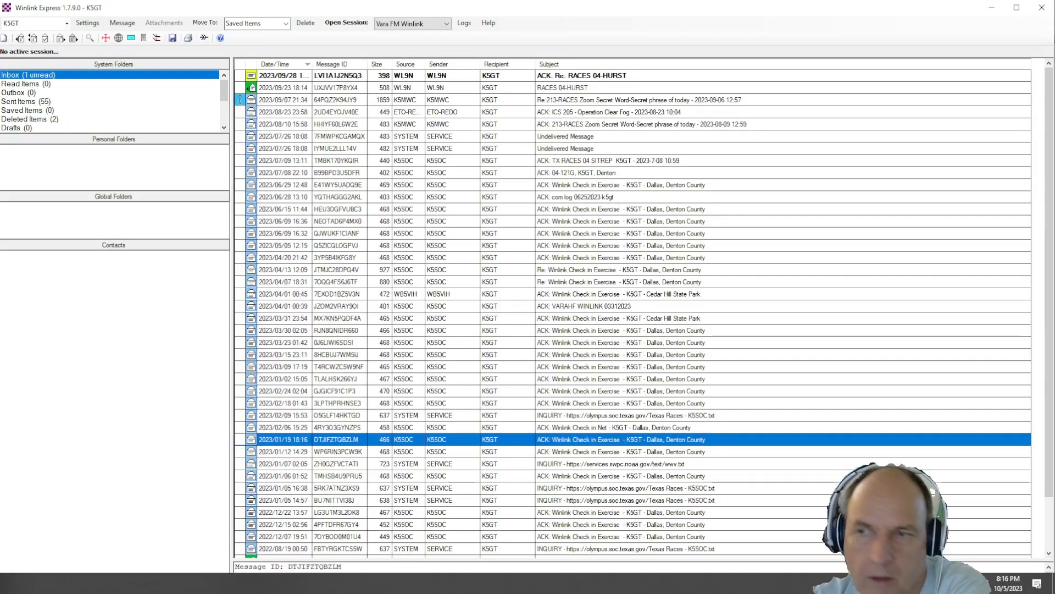
pyautogui.click(129, 24)
pyautogui.click(142, 35)
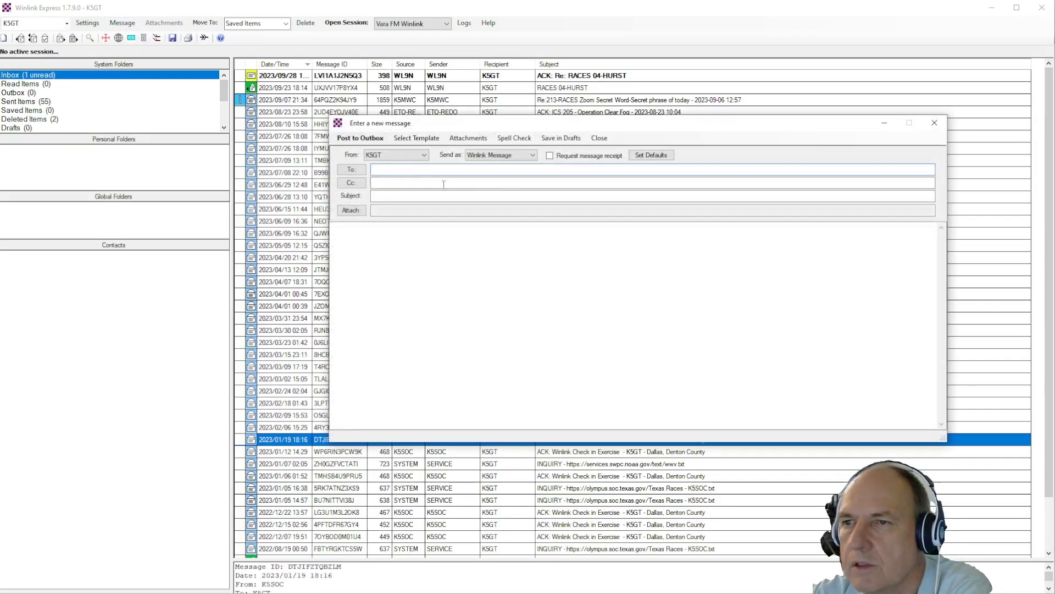
# Open the USGS DYFI Deutsch form from the USGS group of the standard templates
pyautogui.click(416, 138)
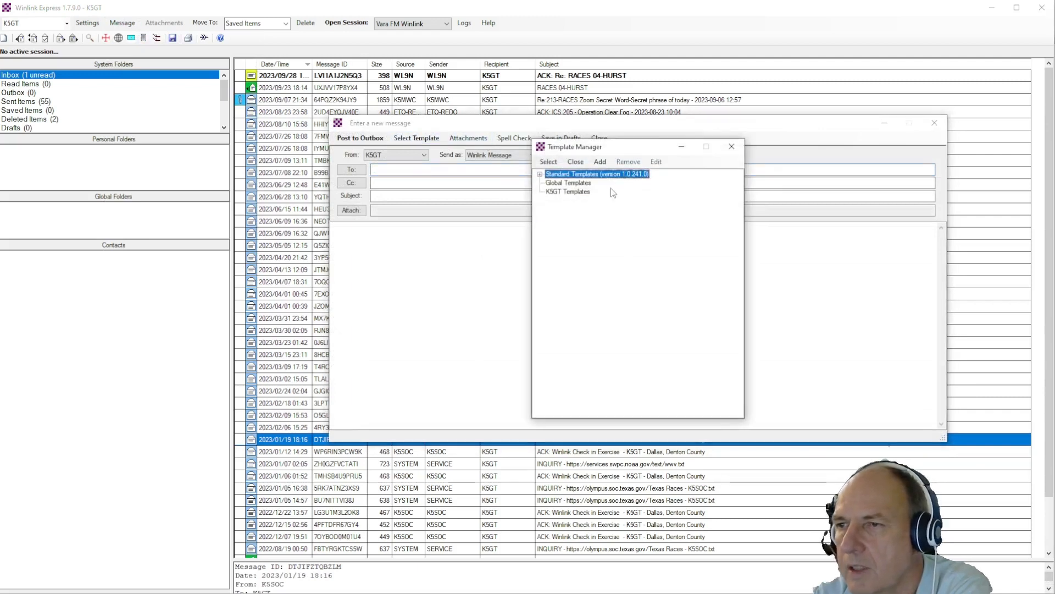
pyautogui.click(539, 174)
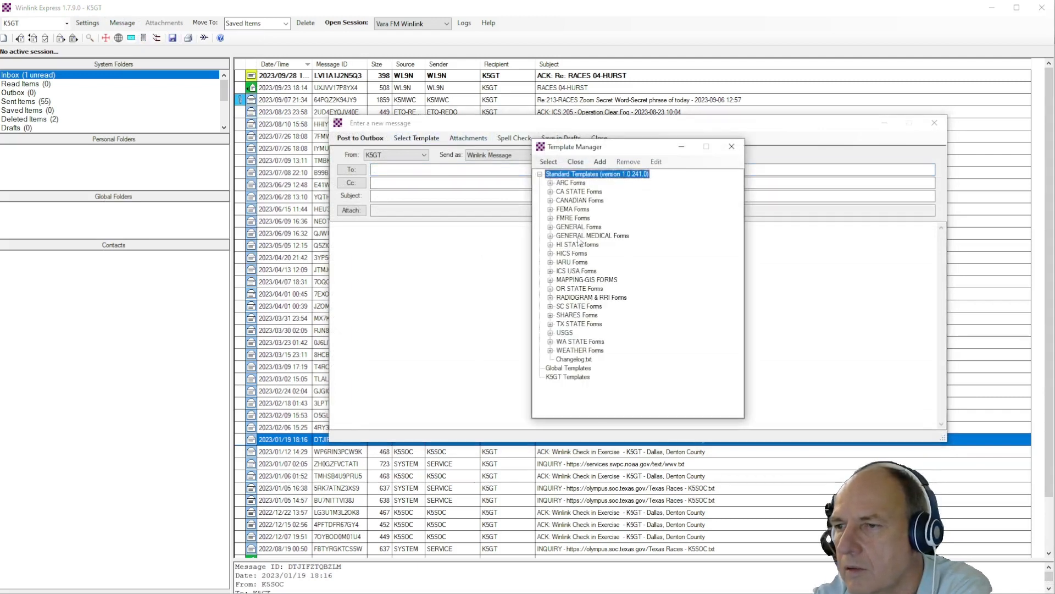
pyautogui.click(550, 333)
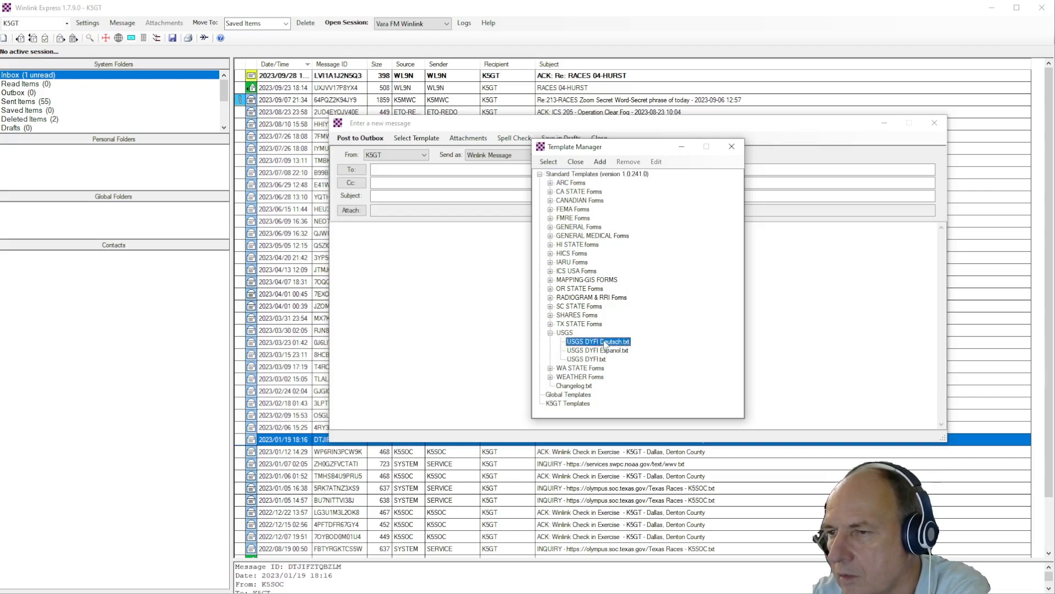
pyautogui.click(603, 343)
pyautogui.doubleClick(602, 343)
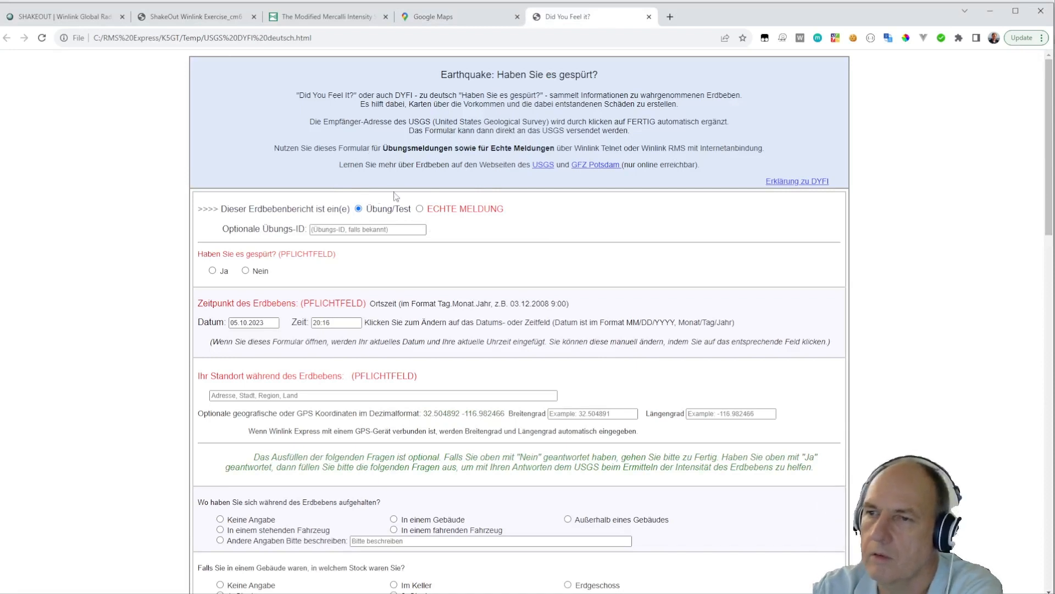
# Enter 2023SHAKEOUT as the exercise ID and answer Ja to whether the earthquake was felt
pyautogui.click(352, 229)
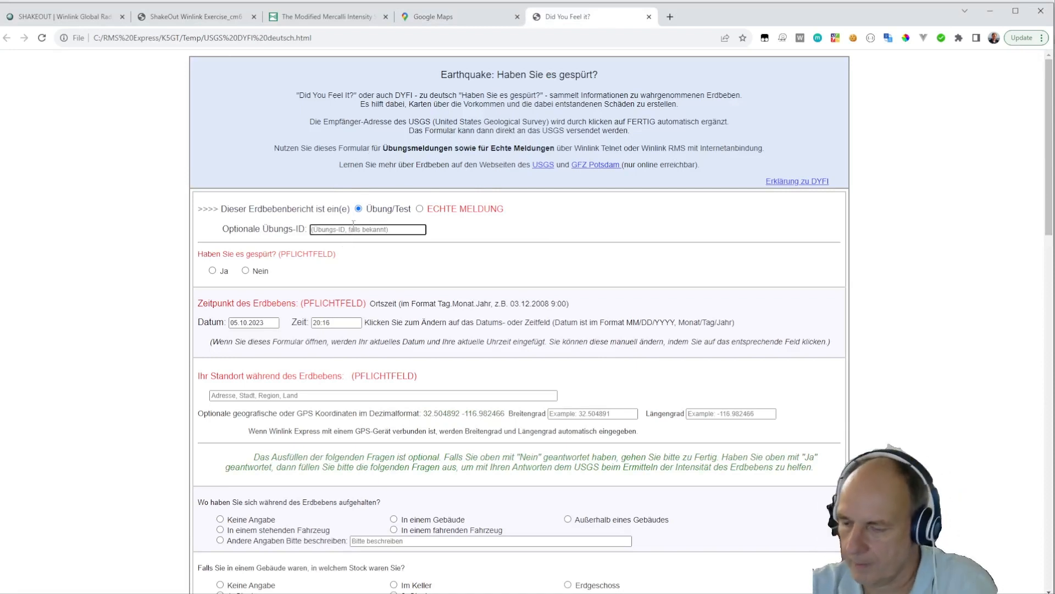
pyautogui.write('2023SHAKEOUT')
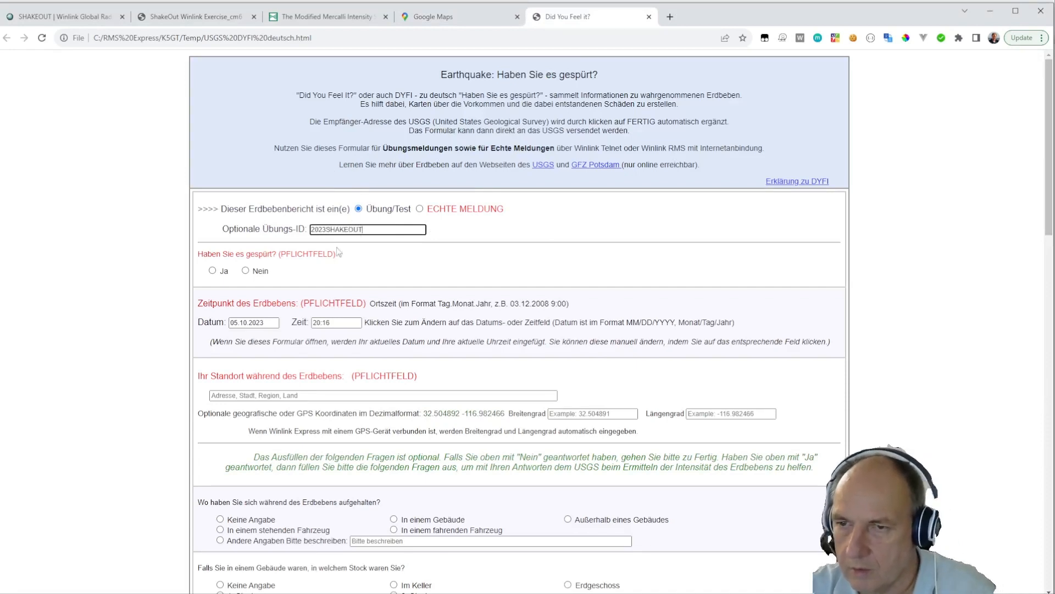
pyautogui.click(217, 269)
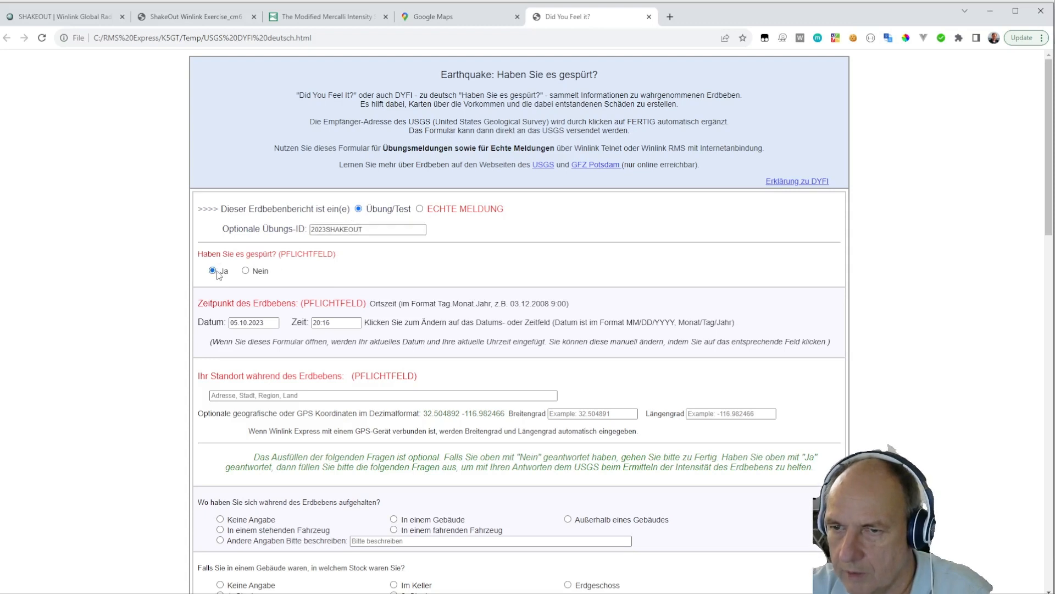
# Try to change the earthquake date in the German form to 19.10.2023
pyautogui.click(234, 322)
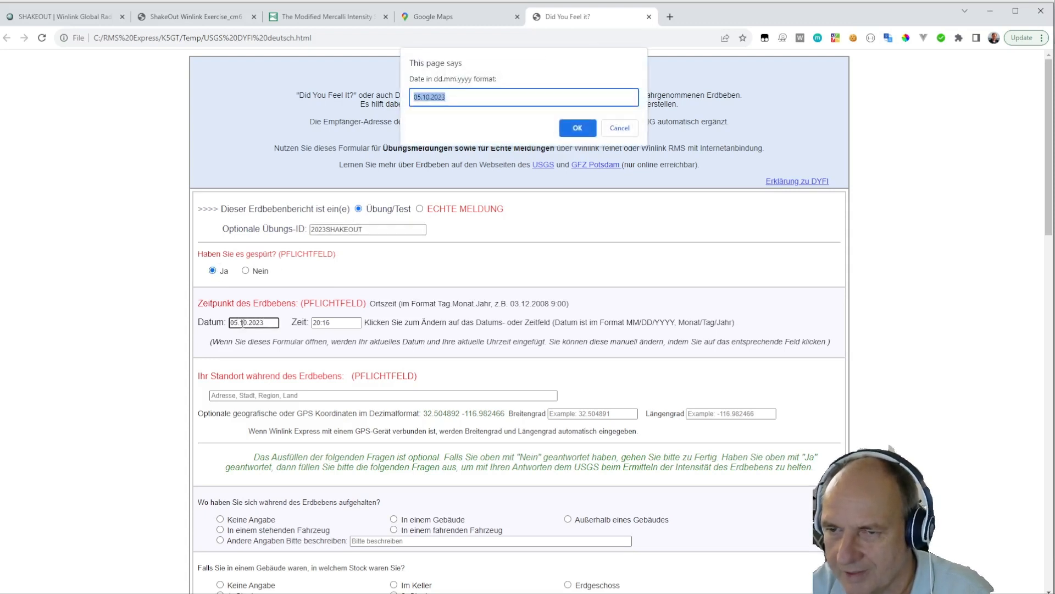
pyautogui.click(421, 100)
pyautogui.press('BackSpace')
pyautogui.press('BackSpace')
pyautogui.press('BackSpace')
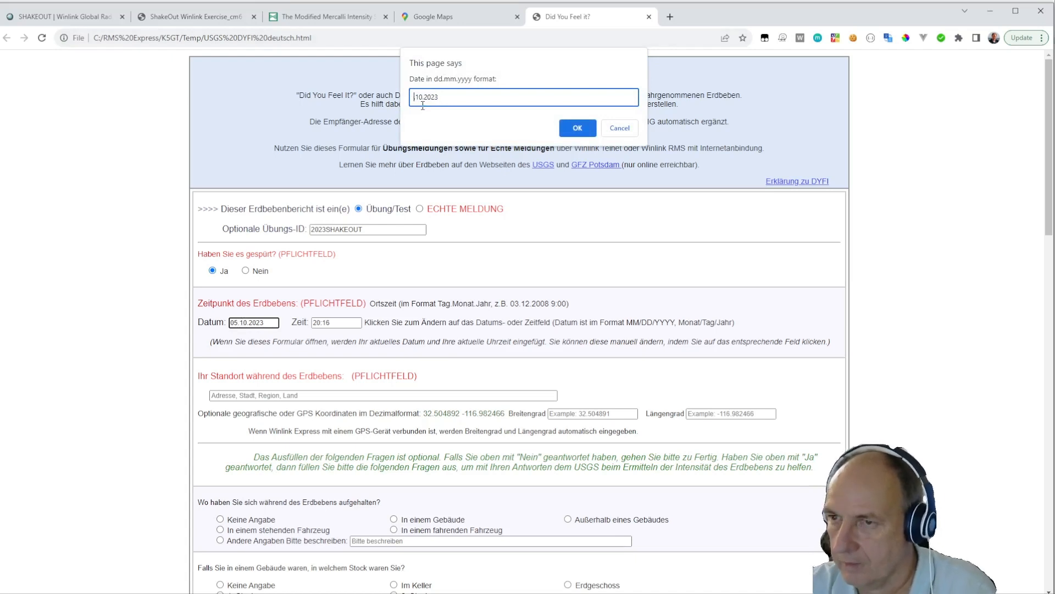
pyautogui.write('19.')
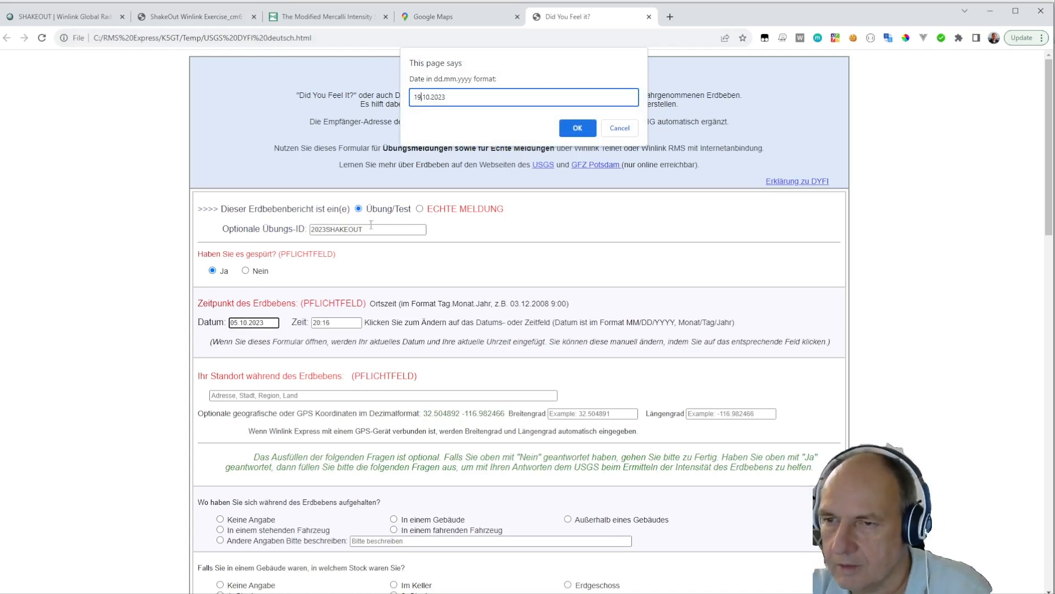
pyautogui.click(585, 132)
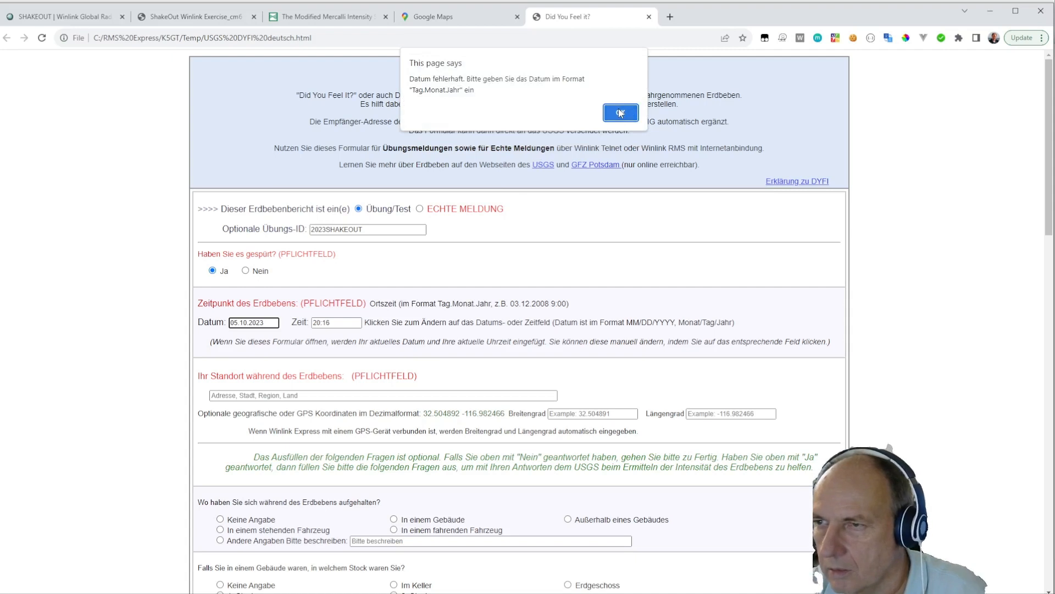
pyautogui.click(620, 113)
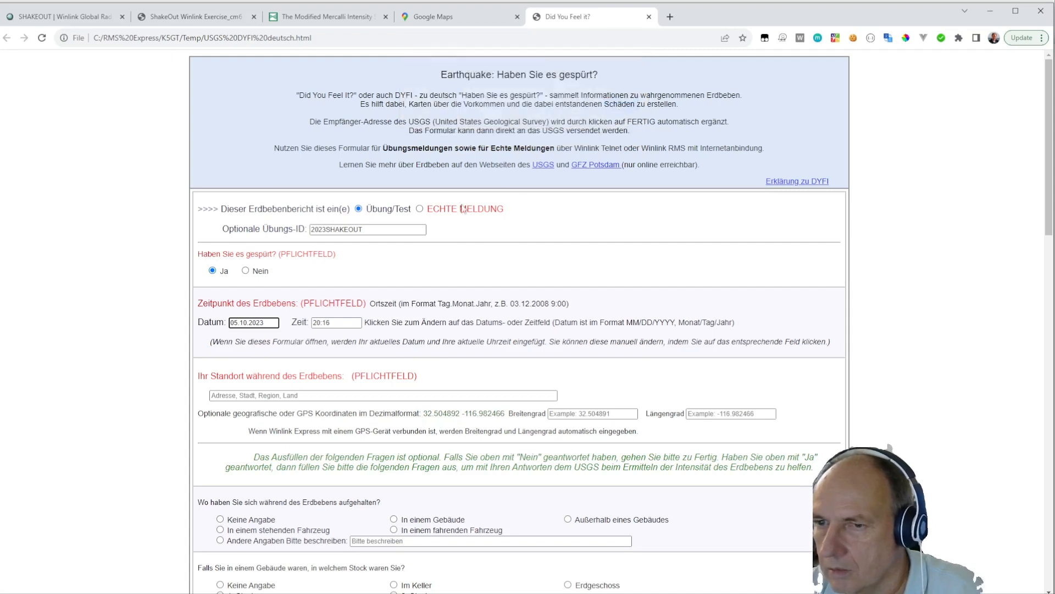
# Try again to change only the day of the earthquake date to 19
pyautogui.click(239, 324)
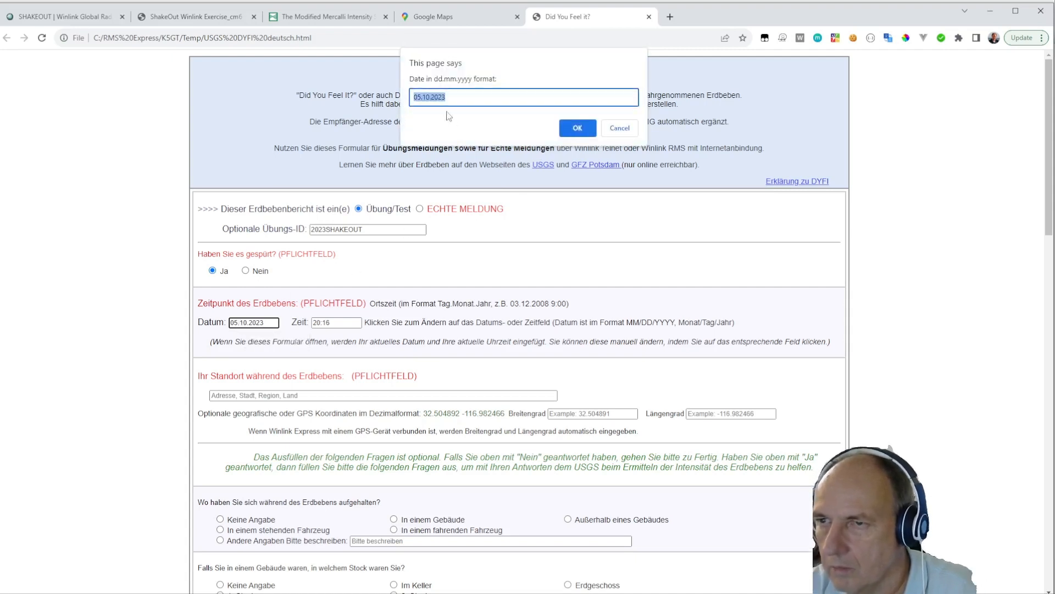
pyautogui.click(417, 98)
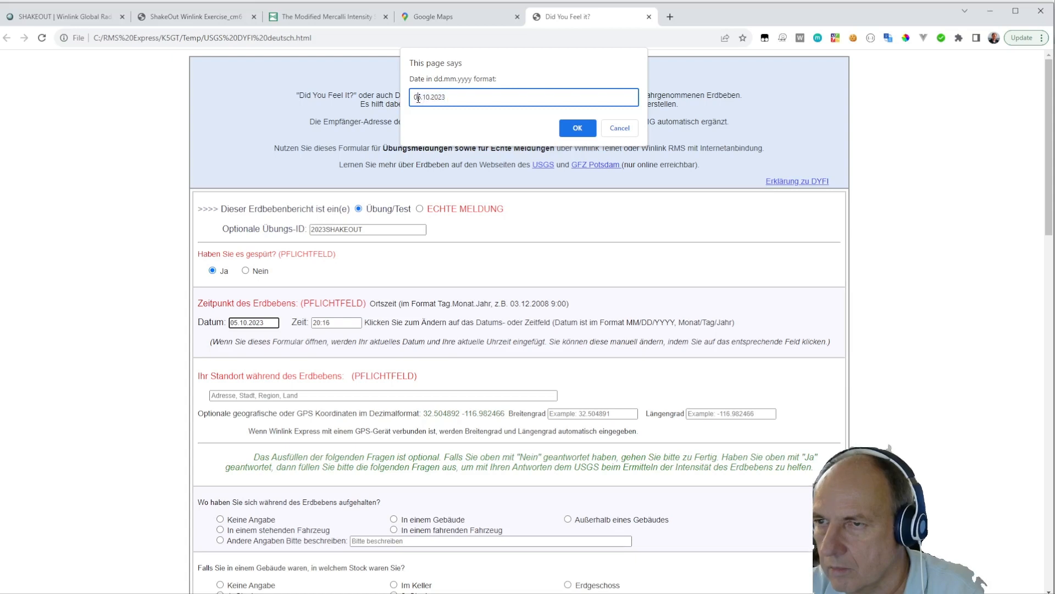
pyautogui.press('BackSpace')
pyautogui.press('BackSpace')
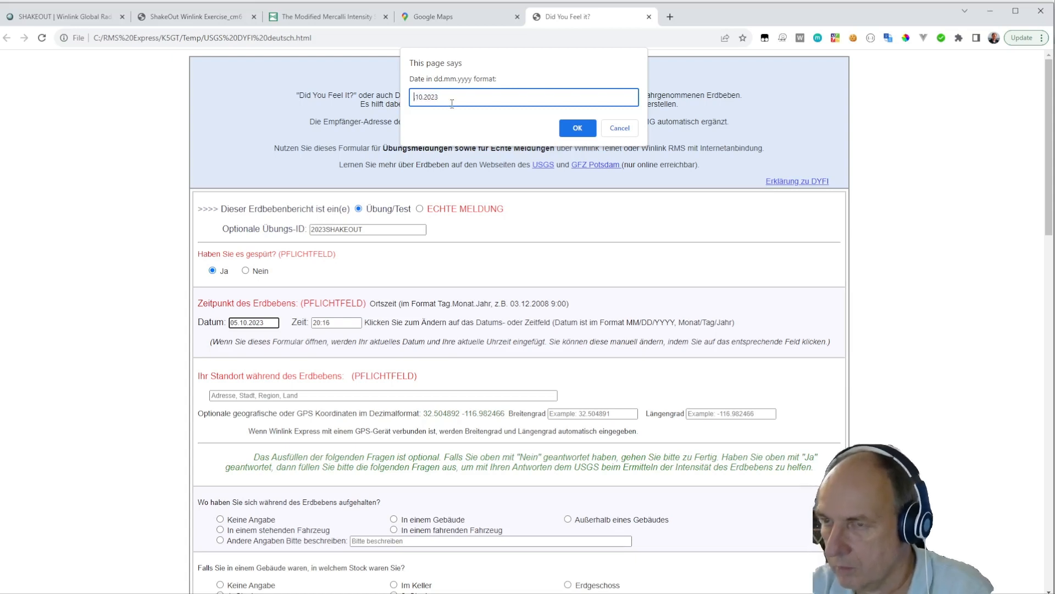
pyautogui.write('19.')
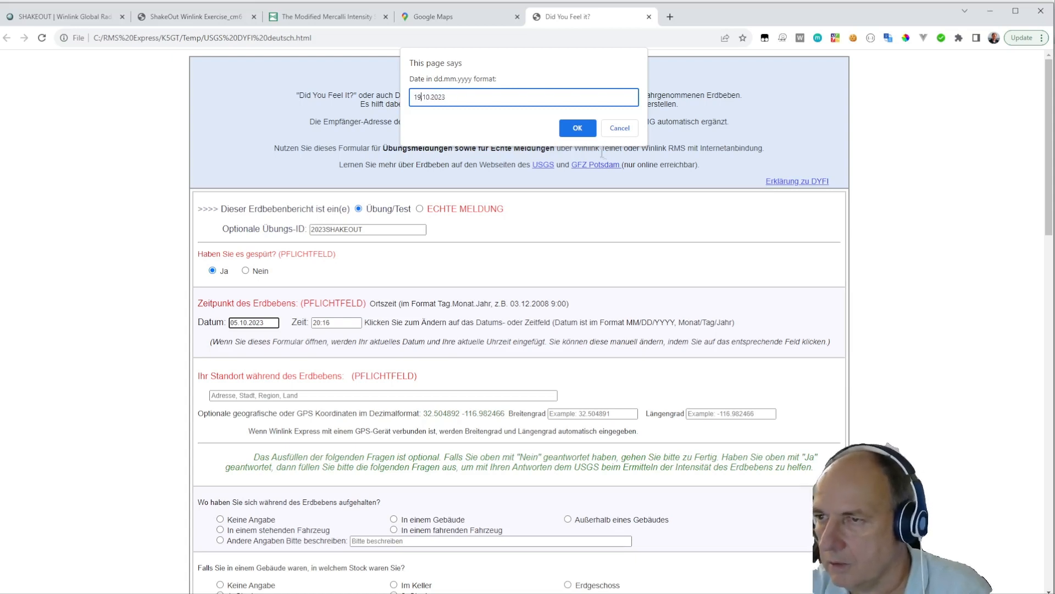
pyautogui.click(577, 130)
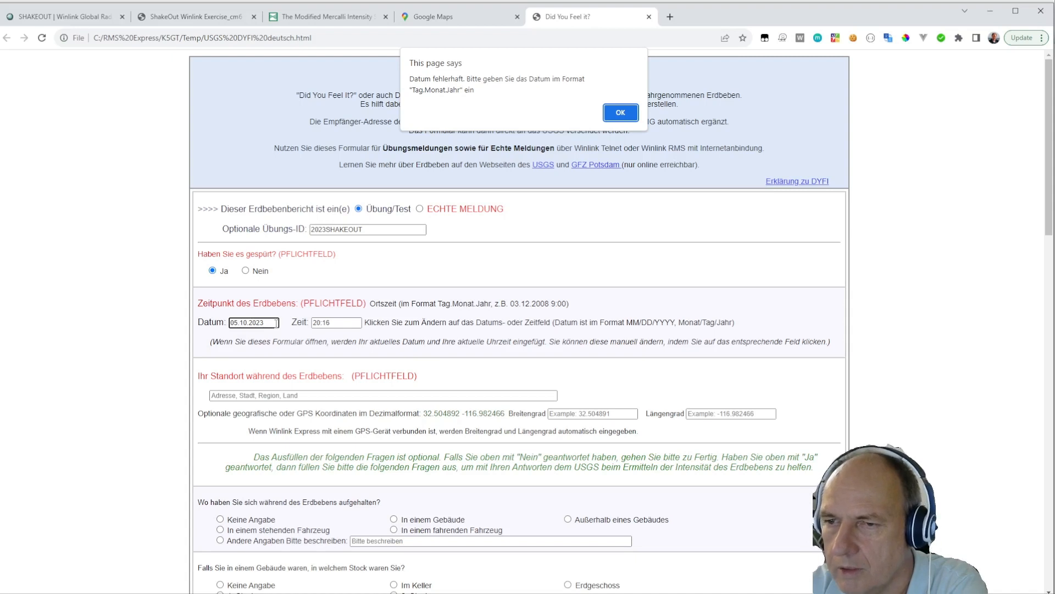
pyautogui.click(620, 110)
# Try to replace the whole earthquake date with 19.10.2023
pyautogui.click(270, 325)
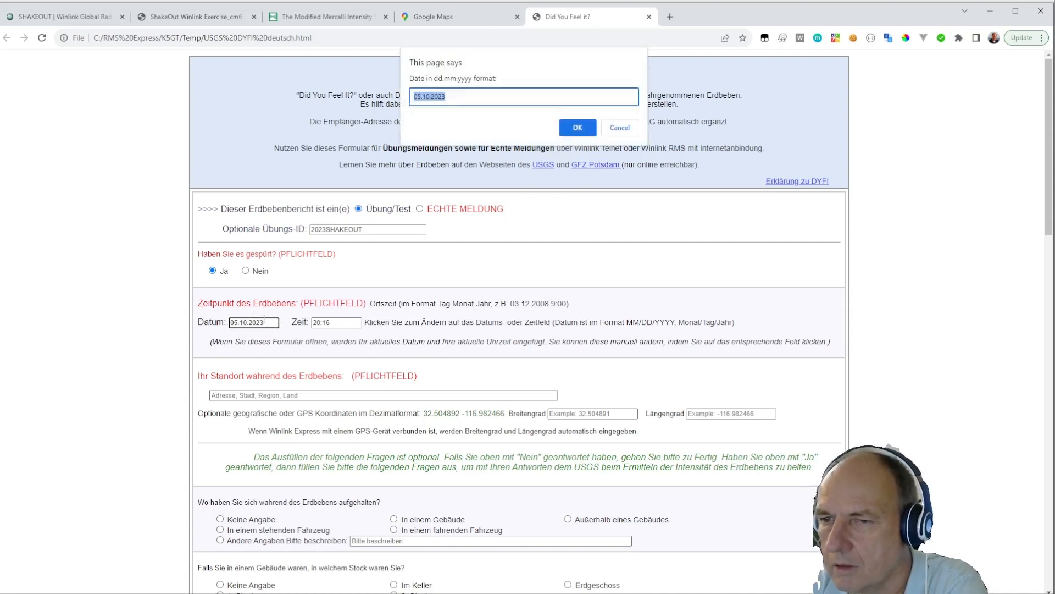
pyautogui.write('19')
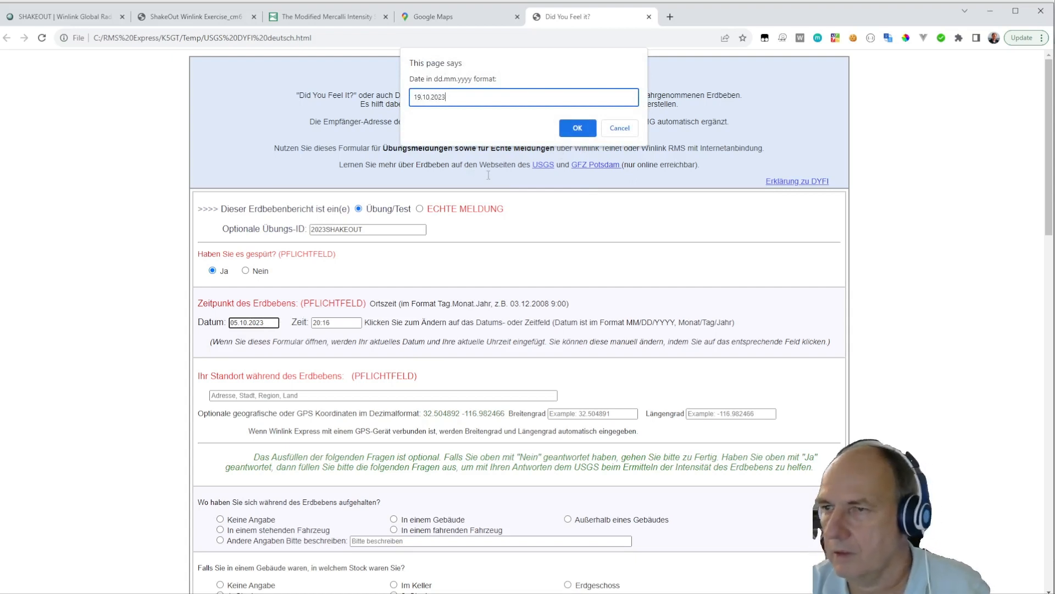
pyautogui.write('.10.2023')
pyautogui.click(569, 130)
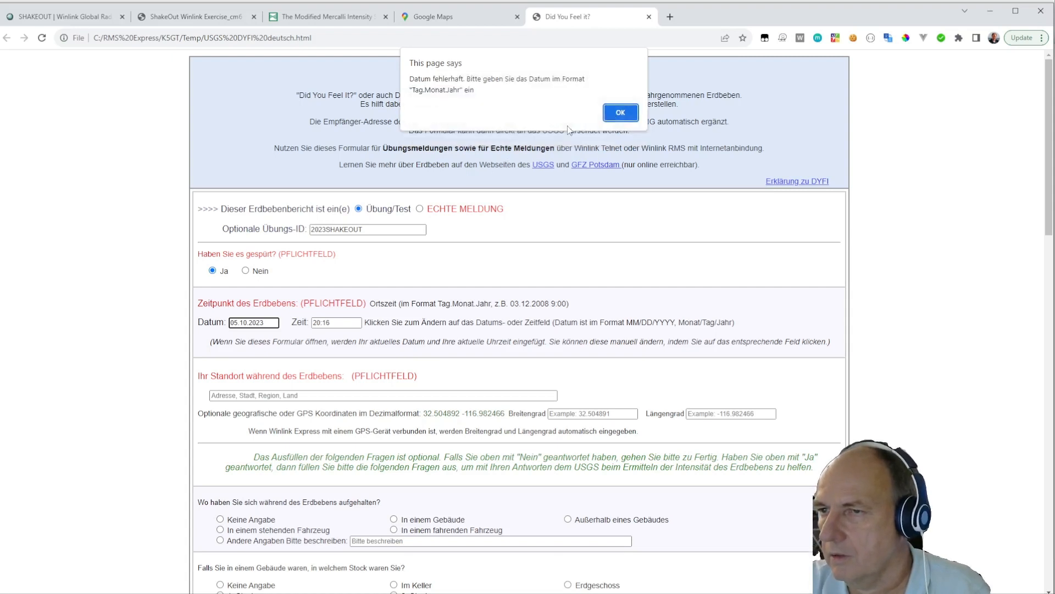
pyautogui.click(620, 112)
# Try once more to enter the complete earthquake date 19.10.2023, starting from an empty date entry
pyautogui.click(270, 326)
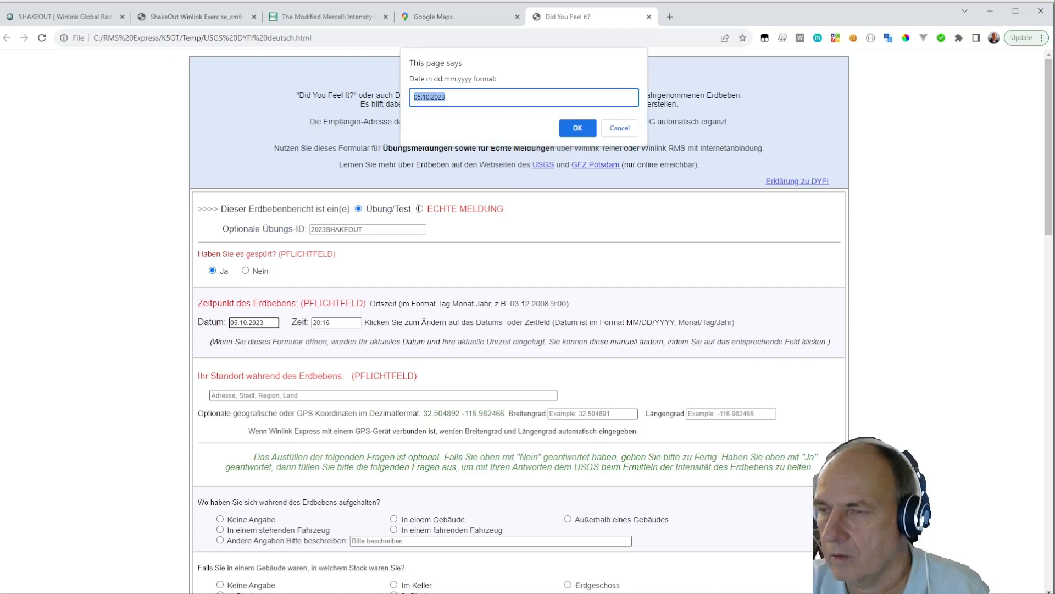
pyautogui.write('10/')
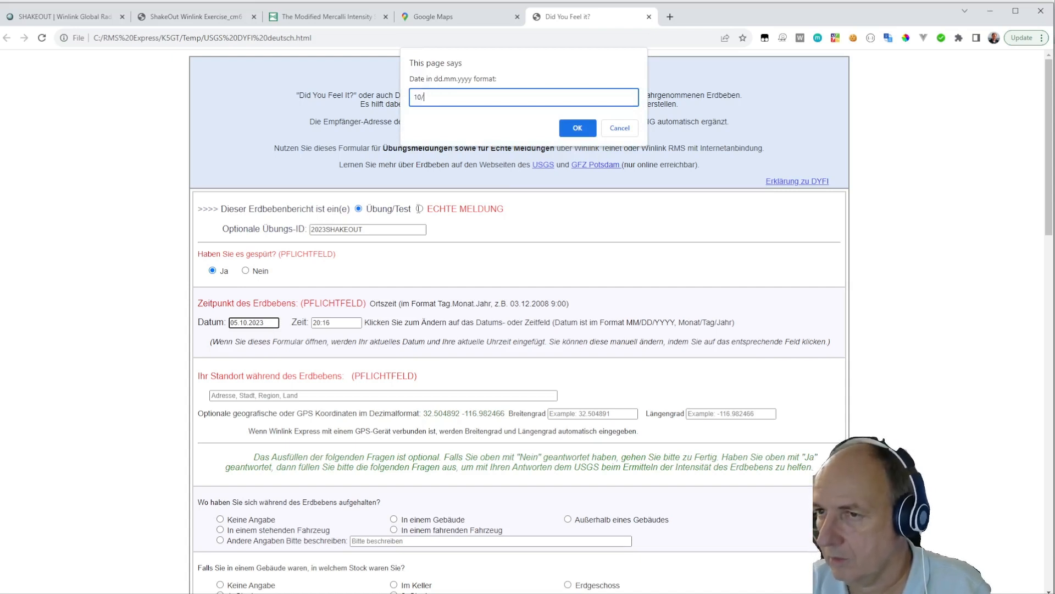
pyautogui.press('BackSpace')
pyautogui.press('BackSpace')
pyautogui.press('BackSpace')
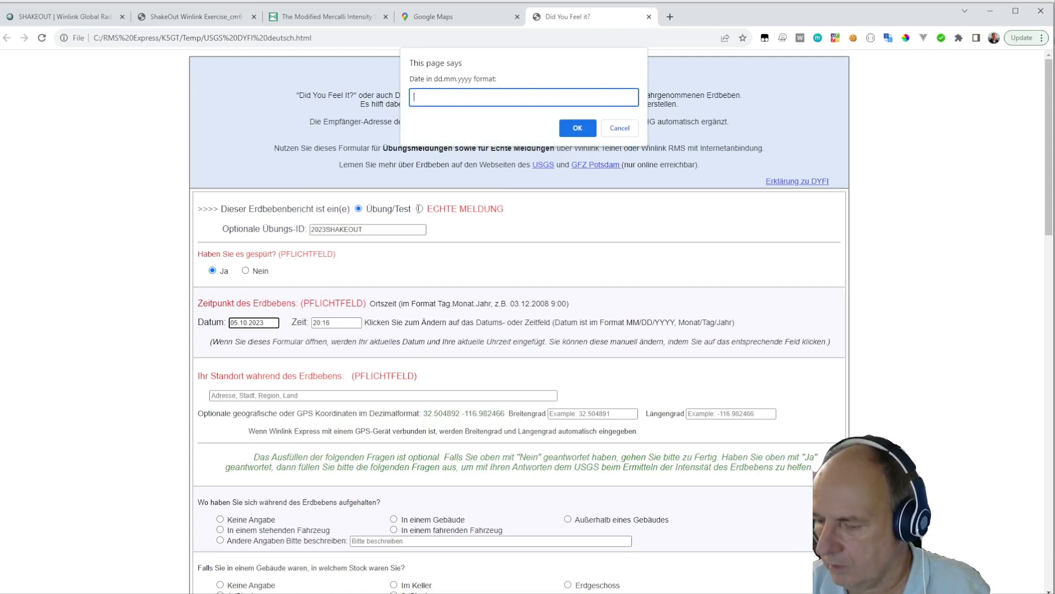
pyautogui.write('19.10.')
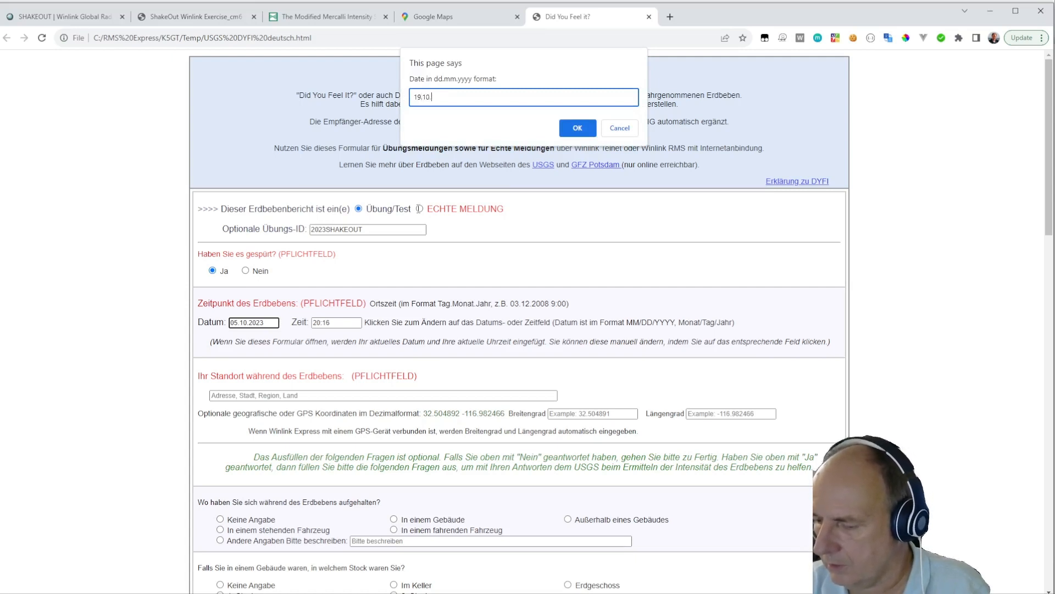
pyautogui.write('2023')
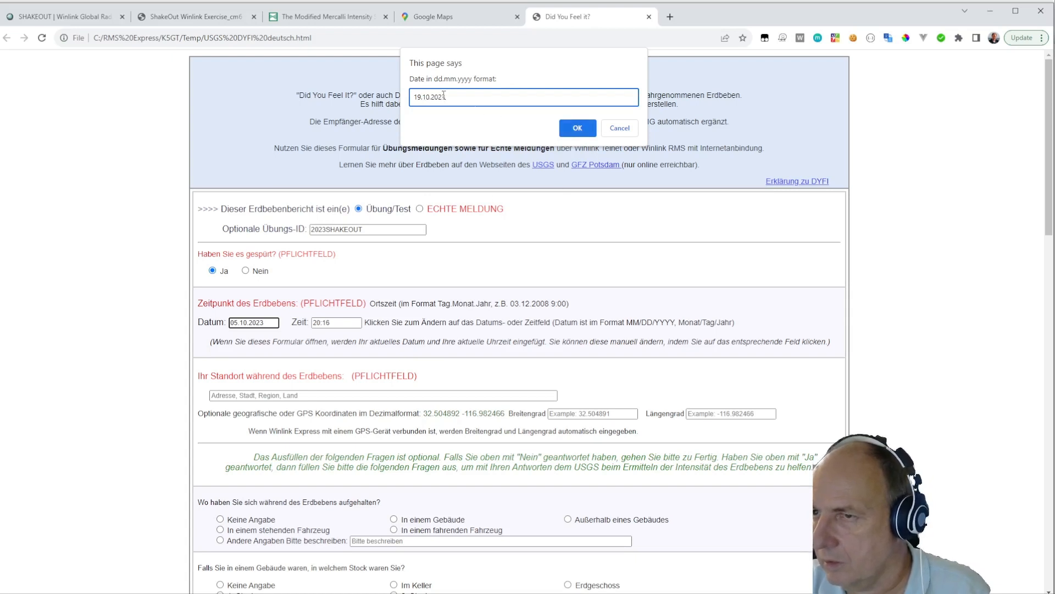
pyautogui.click(572, 129)
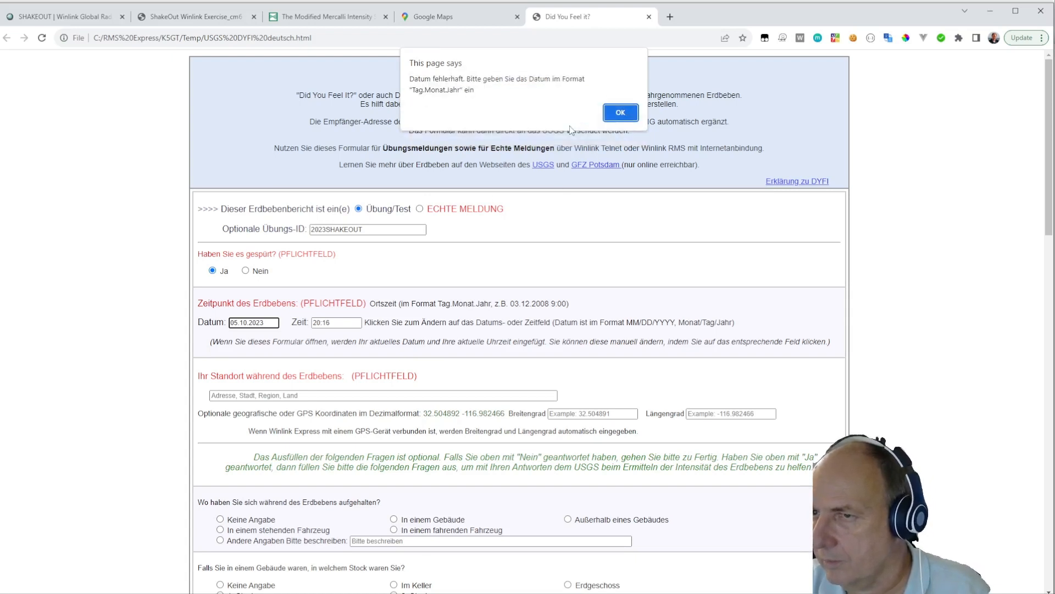
pyautogui.click(622, 116)
pyautogui.click(622, 111)
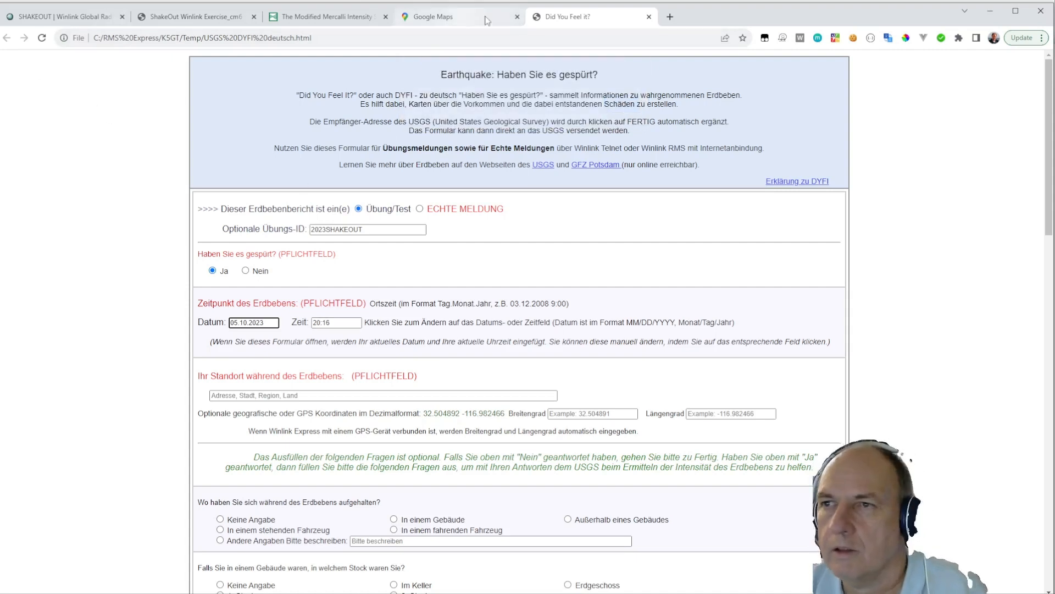
# Close the German form and load the USGS DYFI Espanol.txt standard template for the new Winlink message
pyautogui.click(649, 17)
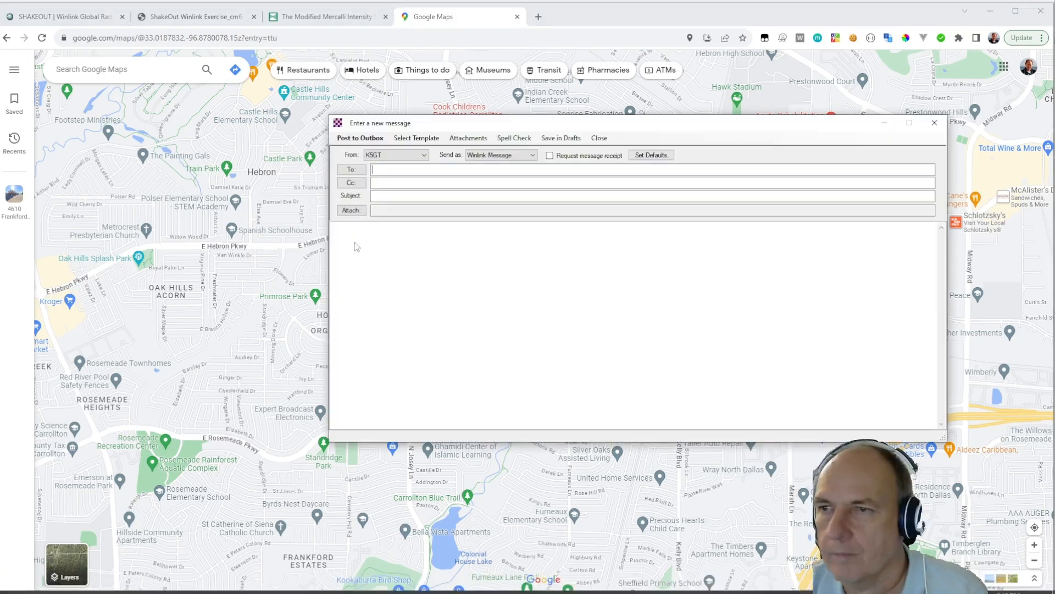
pyautogui.click(409, 144)
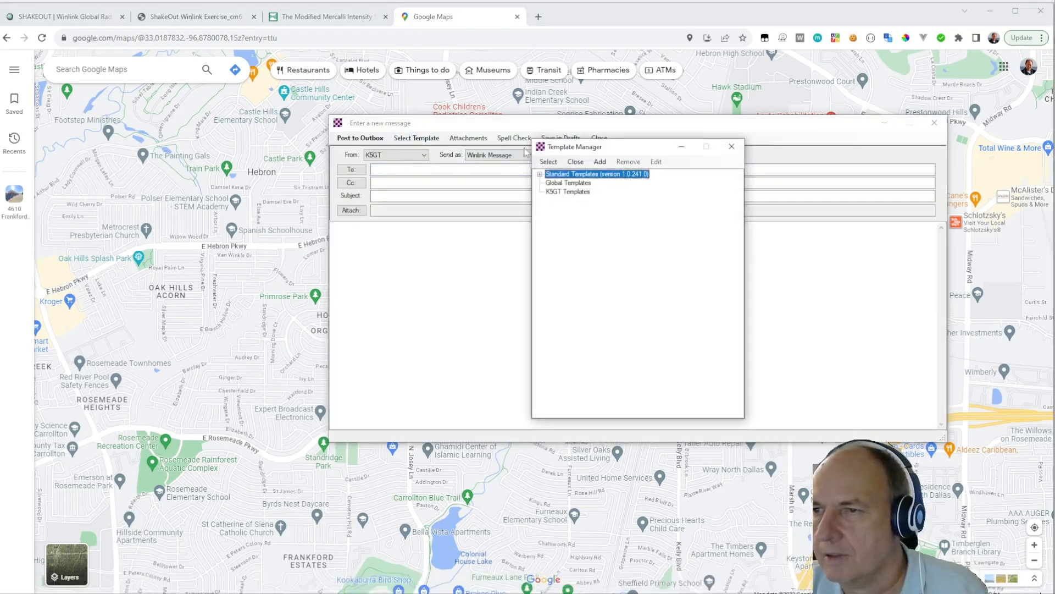
pyautogui.click(540, 174)
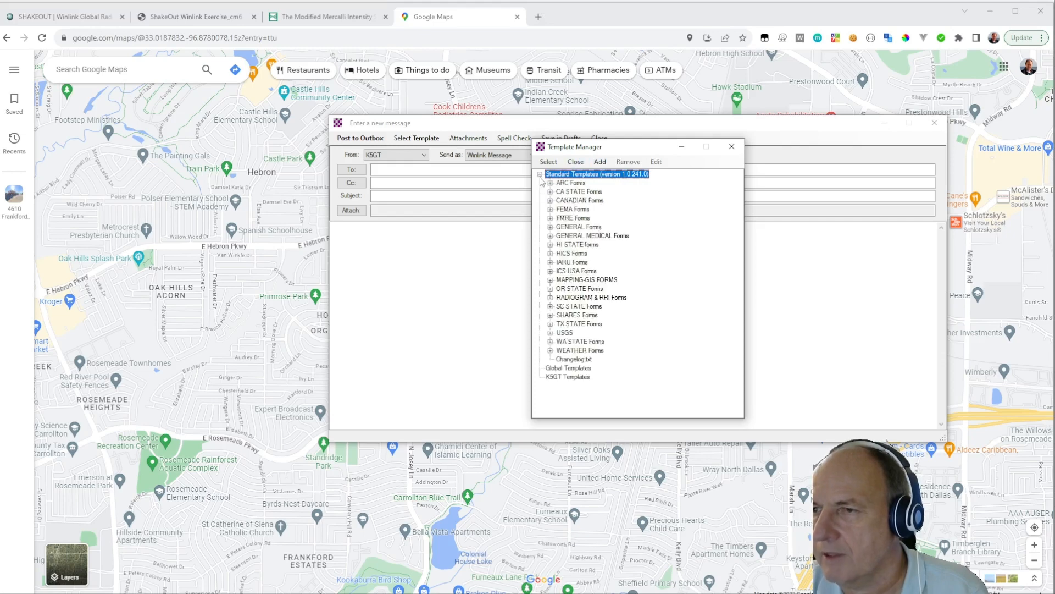
pyautogui.click(550, 333)
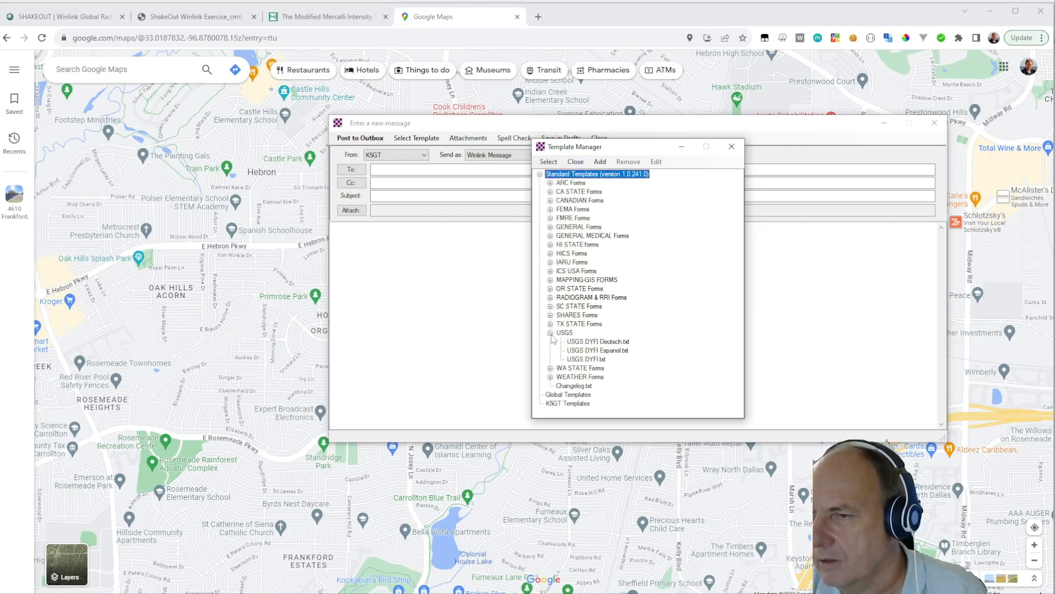
pyautogui.click(587, 360)
pyautogui.click(585, 352)
pyautogui.doubleClick(584, 350)
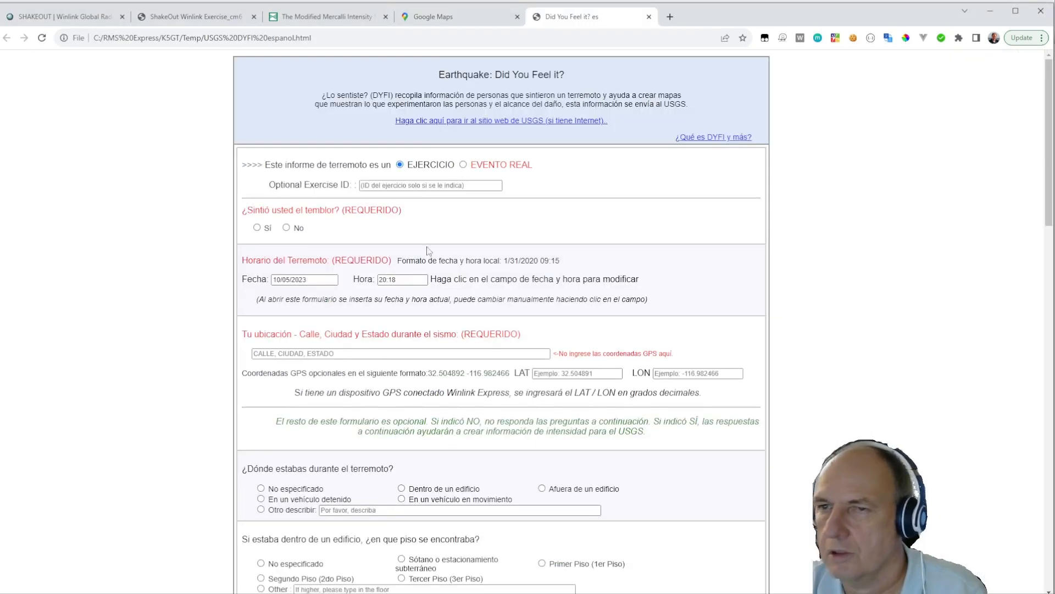
# Enter 2023SHAKEOUT as the exercise ID and answer Sí to whether the earthquake was felt
pyautogui.click(396, 187)
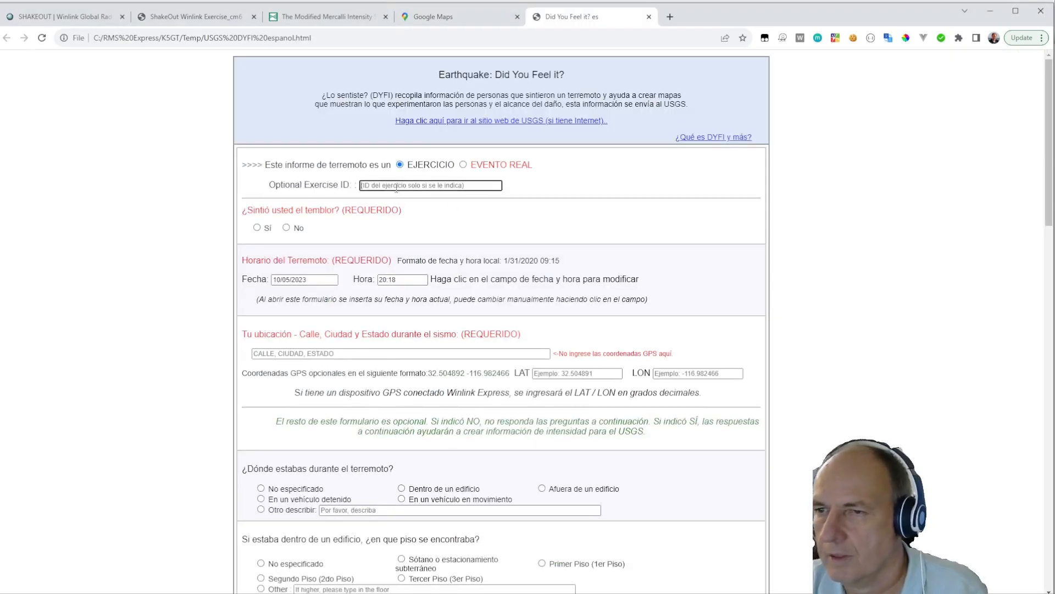
pyautogui.write('2023')
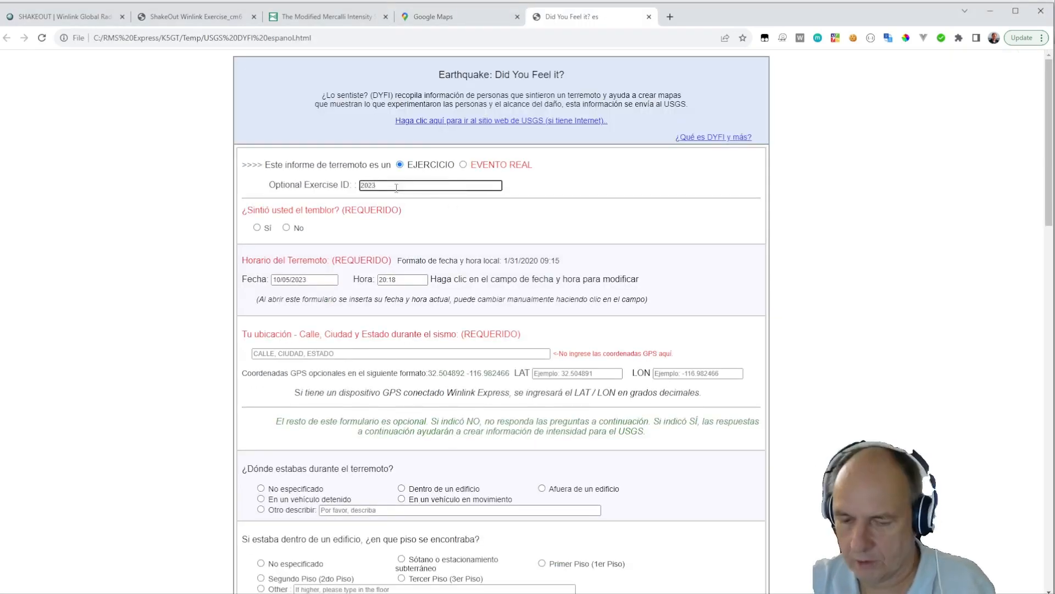
pyautogui.write('SHAKEOUT')
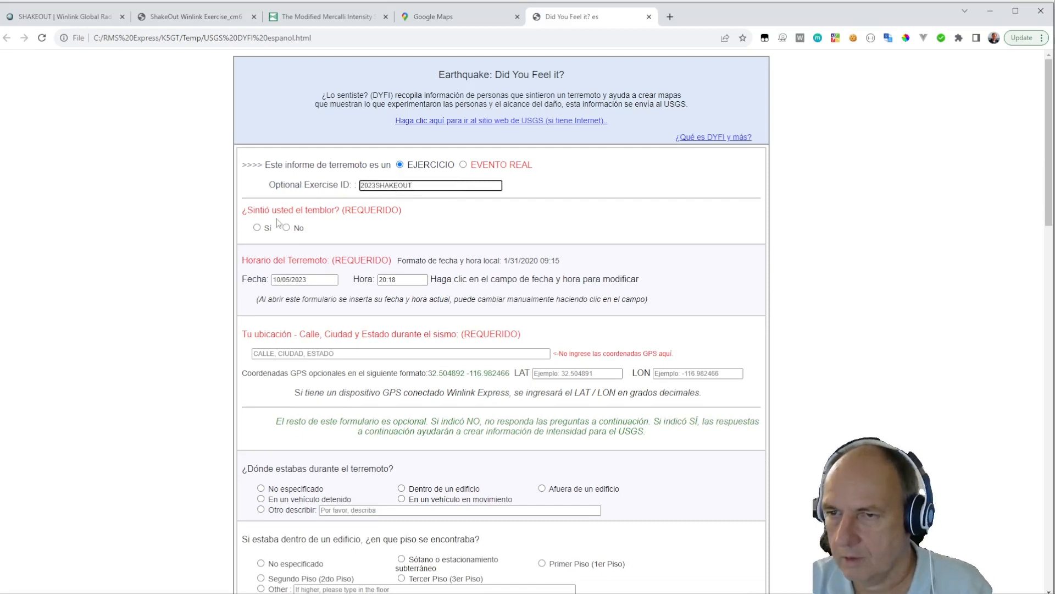
pyautogui.click(256, 228)
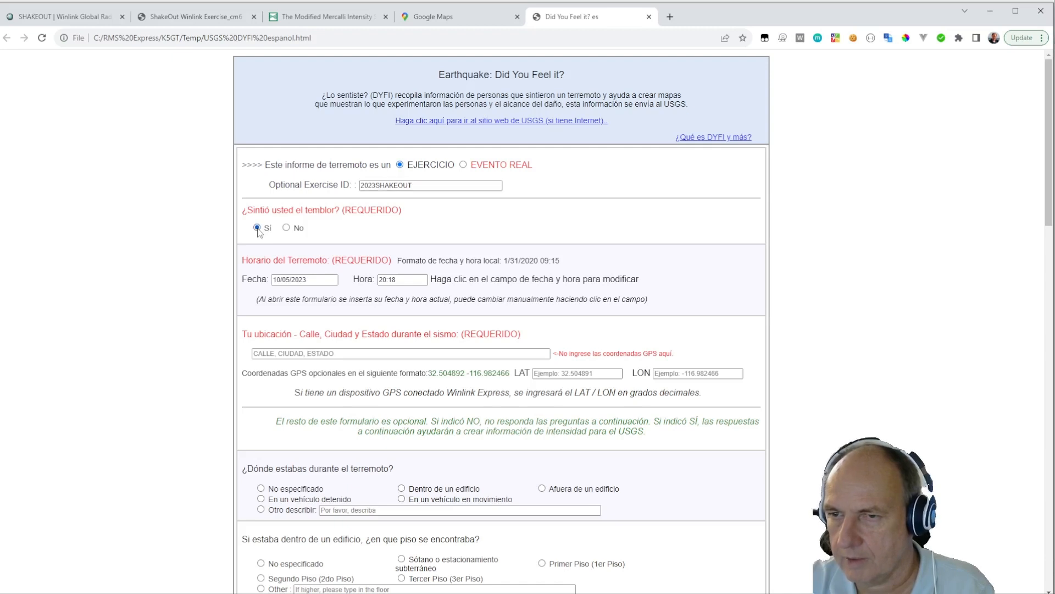
# Set the earthquake date to 10/19/2023 in the Spanish form
pyautogui.click(287, 279)
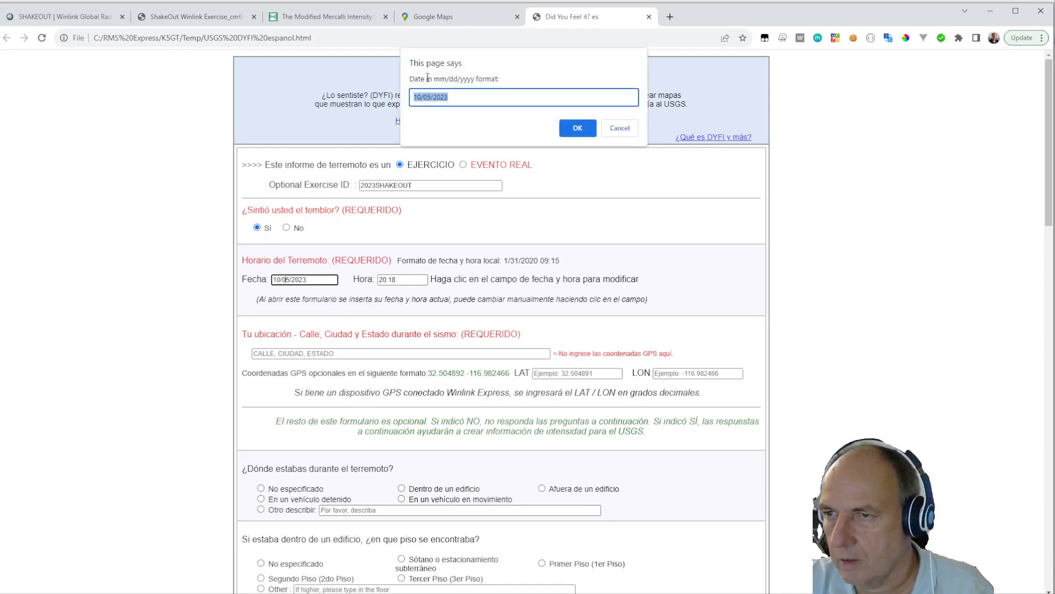
pyautogui.click(427, 96)
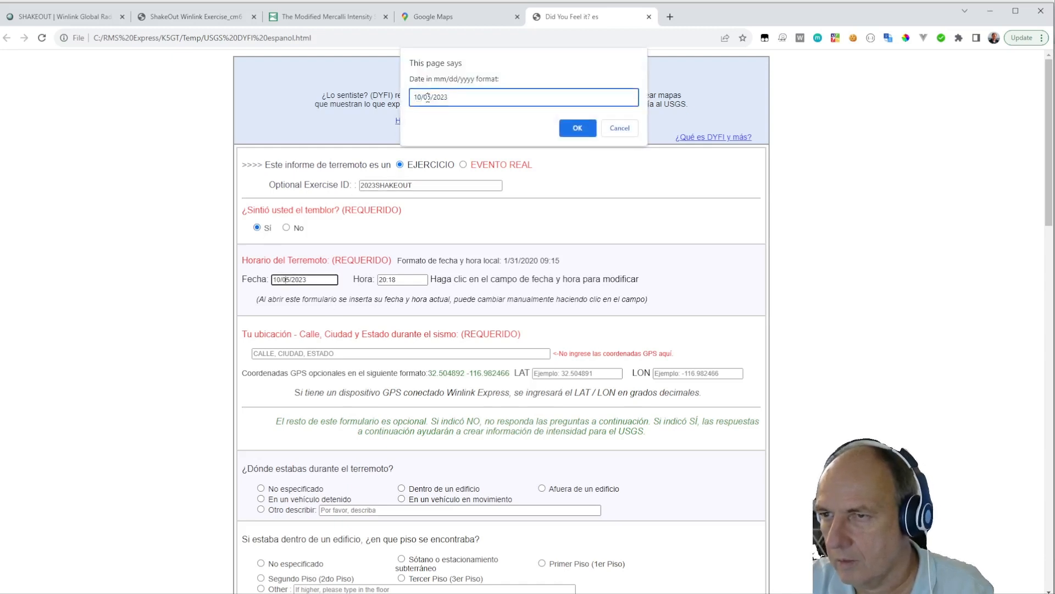
pyautogui.press('BackSpace')
pyautogui.press('BackSpace')
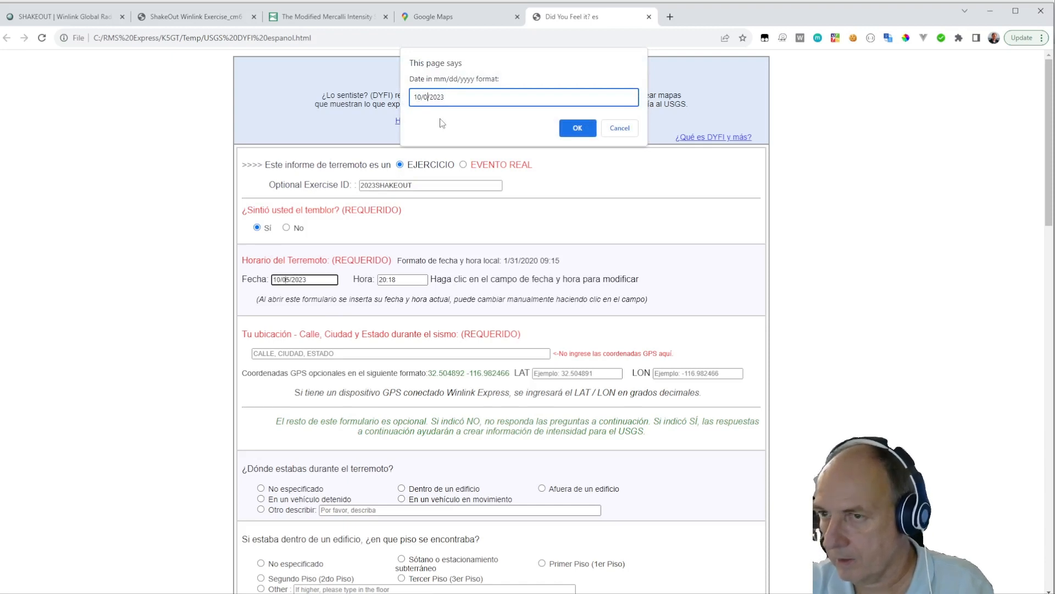
pyautogui.write('19')
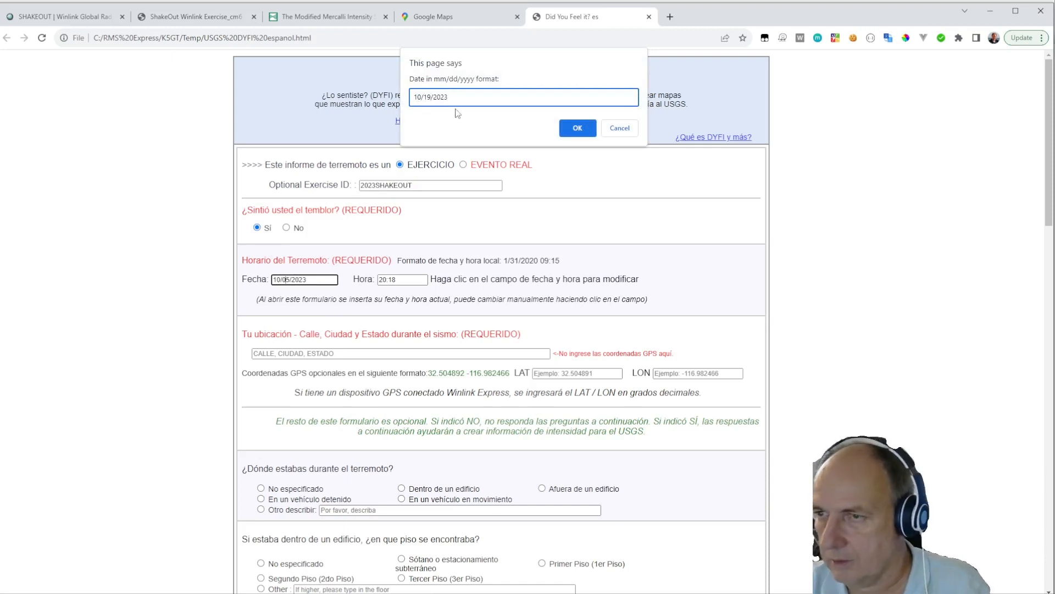
pyautogui.click(577, 127)
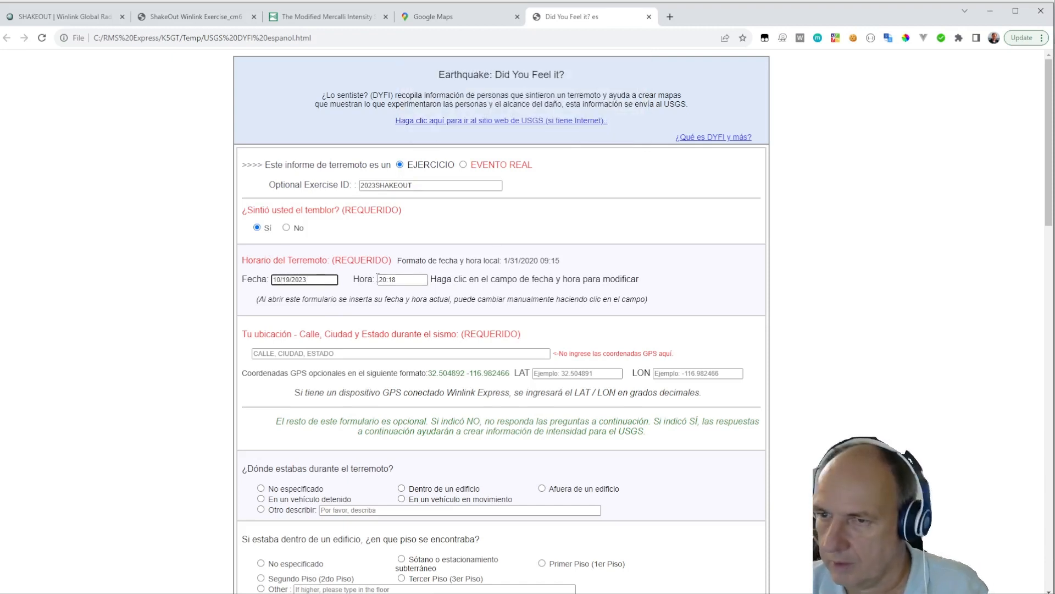
# Set the earthquake time to 10:19
pyautogui.click(390, 279)
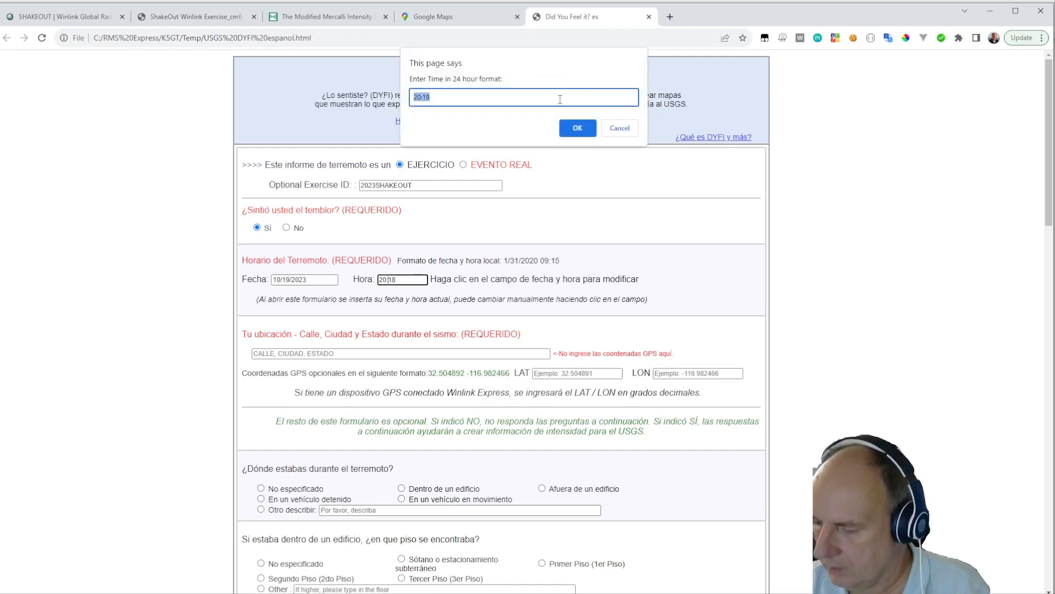
pyautogui.write('10')
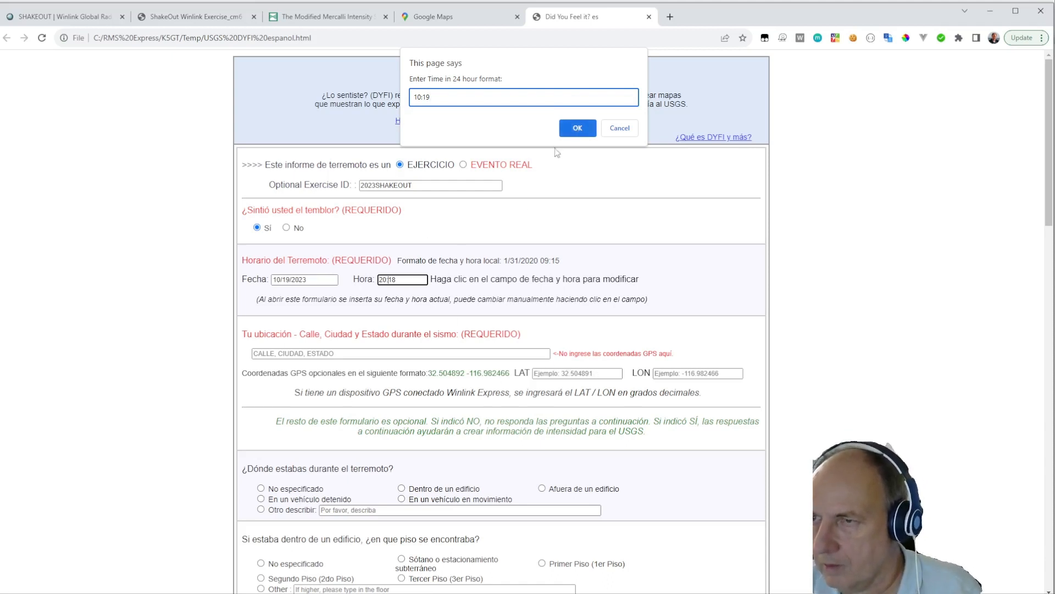
pyautogui.click(577, 127)
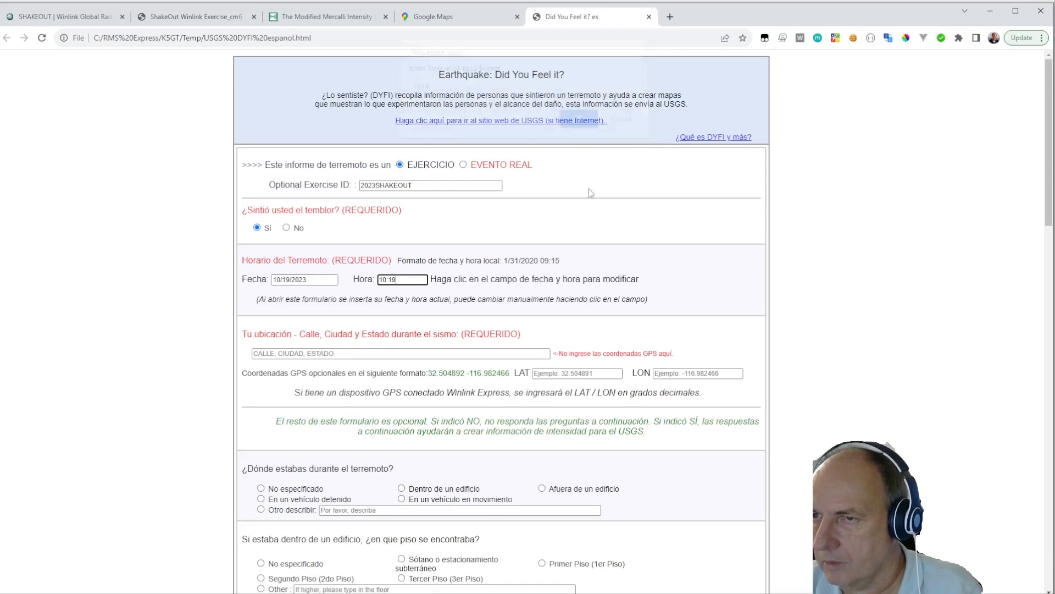
# Paste the copied coordinates as the latitude and trim them to 33.0229393070708
pyautogui.rightClick(580, 373)
pyautogui.click(612, 446)
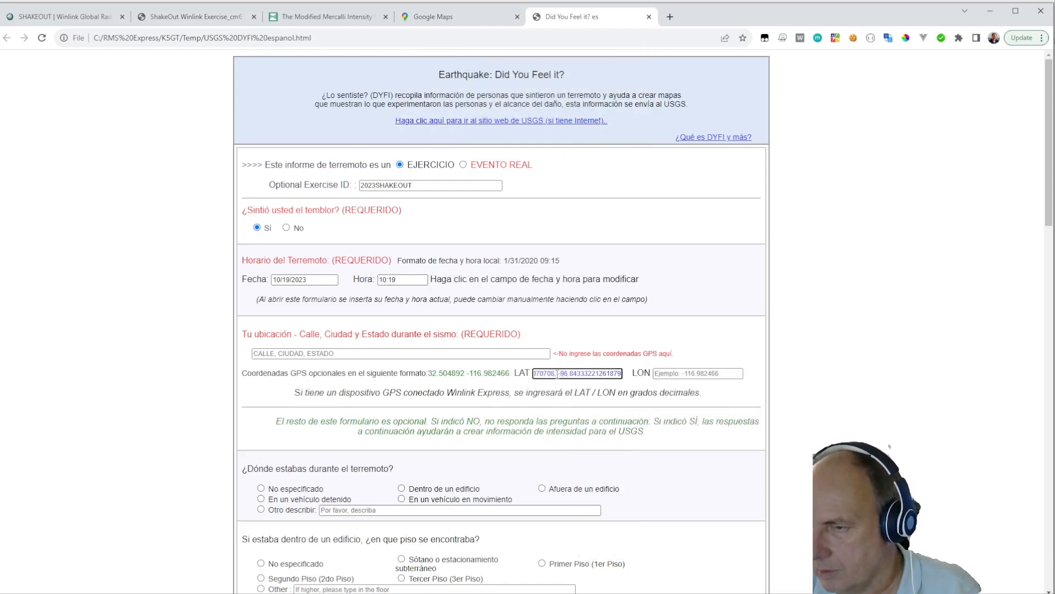
pyautogui.moveTo(555, 375); pyautogui.dragTo(635, 373)
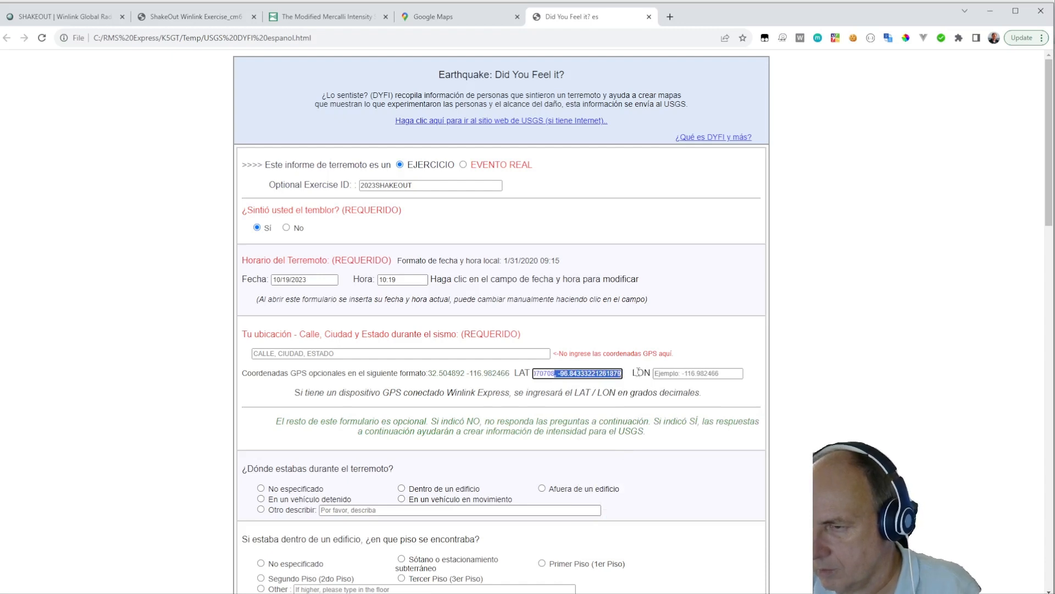
pyautogui.press('BackSpace')
# Paste the copied coordinates as the longitude and trim them to -96.84333221261879
pyautogui.click(683, 372)
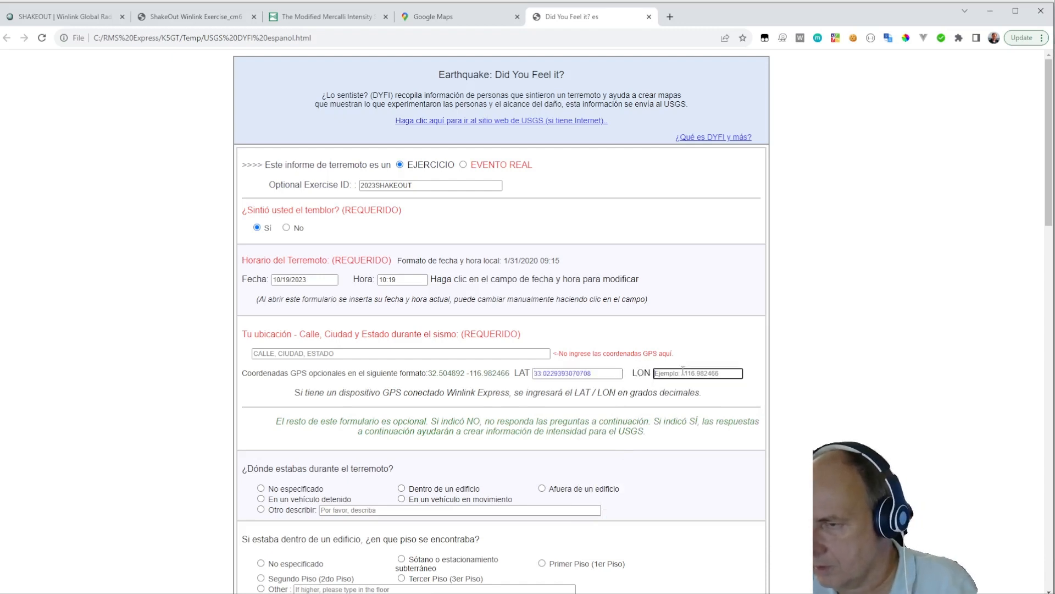
pyautogui.rightClick(689, 374)
pyautogui.click(707, 450)
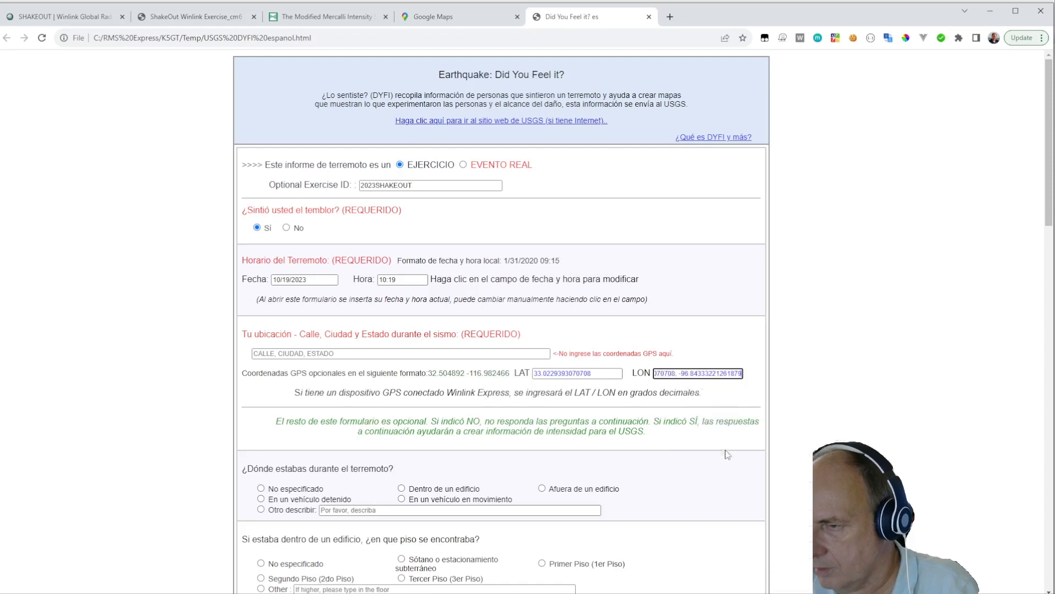
pyautogui.moveTo(680, 372); pyautogui.dragTo(596, 370)
pyautogui.press('BackSpace')
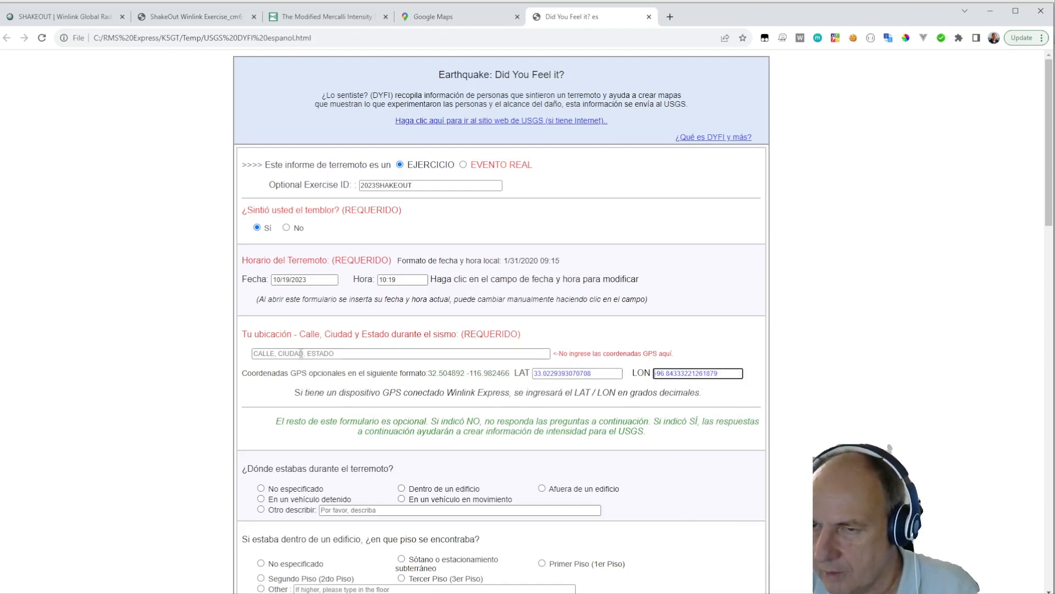
# Answer the location questions with Dentro de un edificio, Segundo Piso (2do Piso) and a building height of 3 Pisos
pyautogui.scroll(-4, 434, 352)
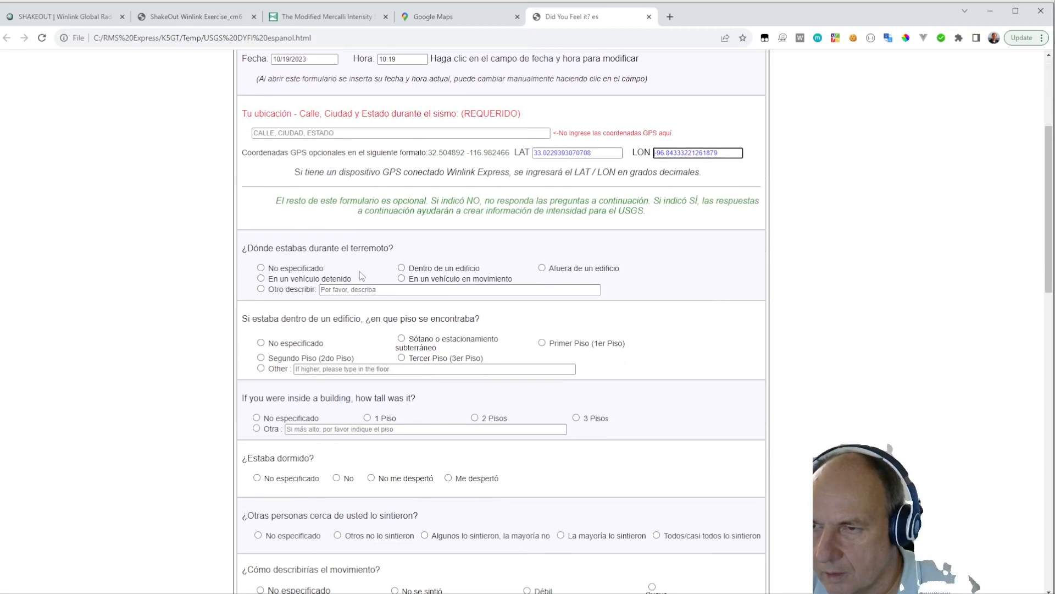
pyautogui.click(402, 269)
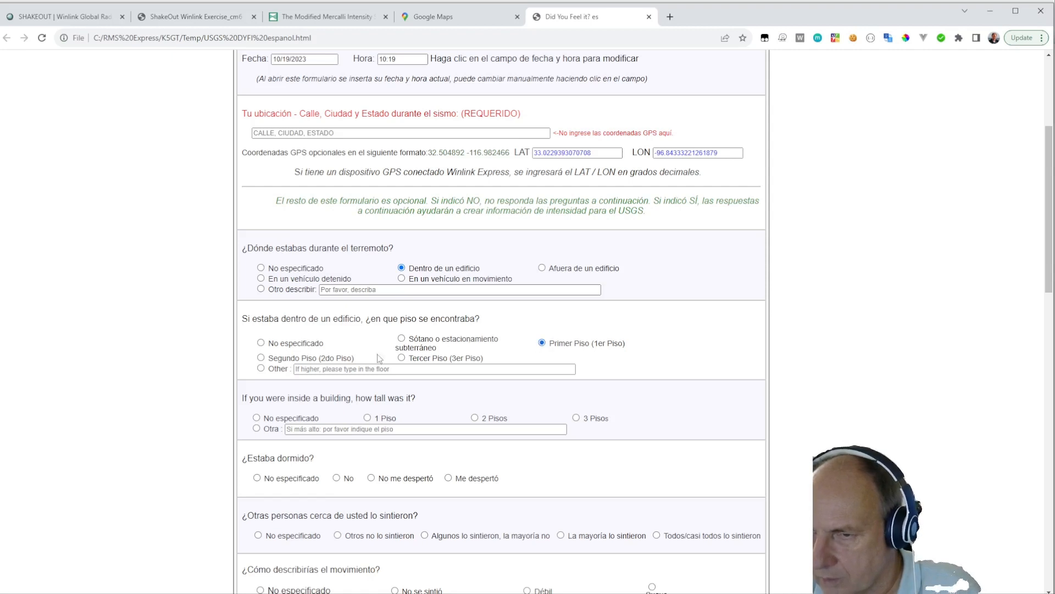
pyautogui.click(261, 358)
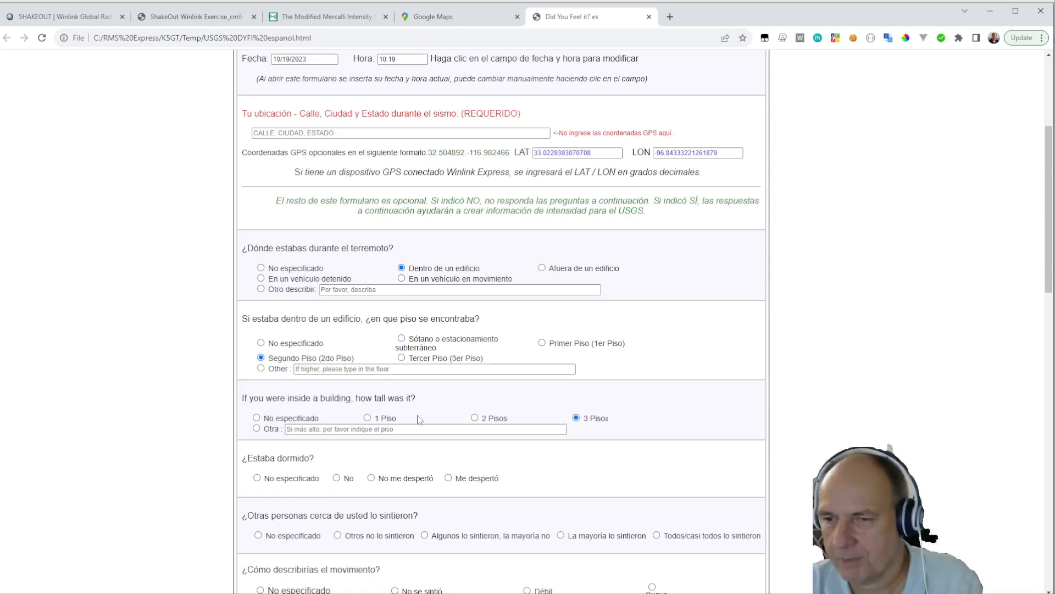
# Answer No for being asleep, La mayoría lo sintieron for others, Fuerte for the movement and Muy poca reacción for the reaction
pyautogui.scroll(-2, 386, 394)
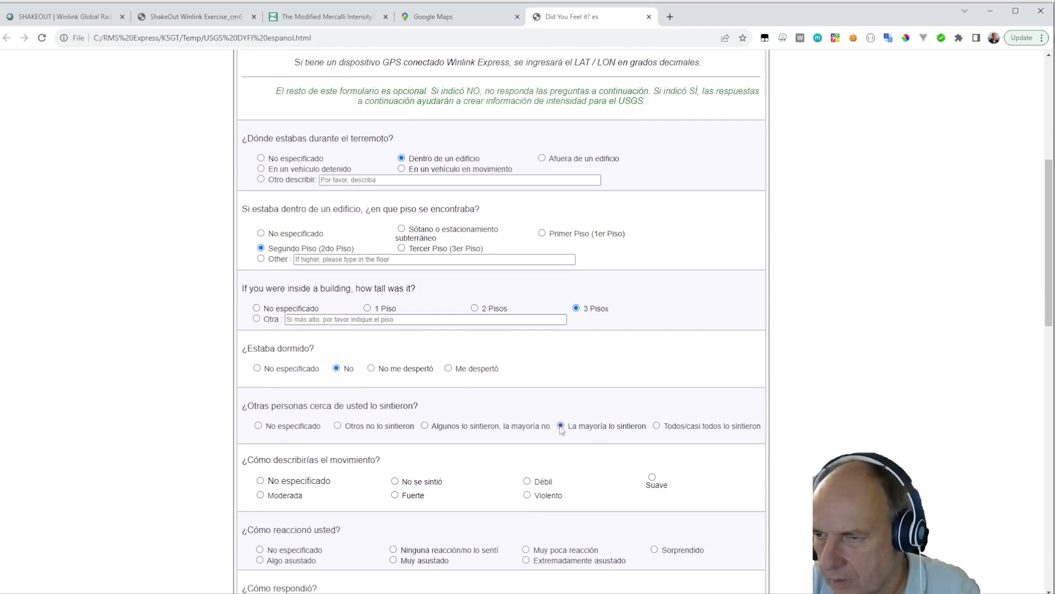
pyautogui.scroll(-2, 400, 423)
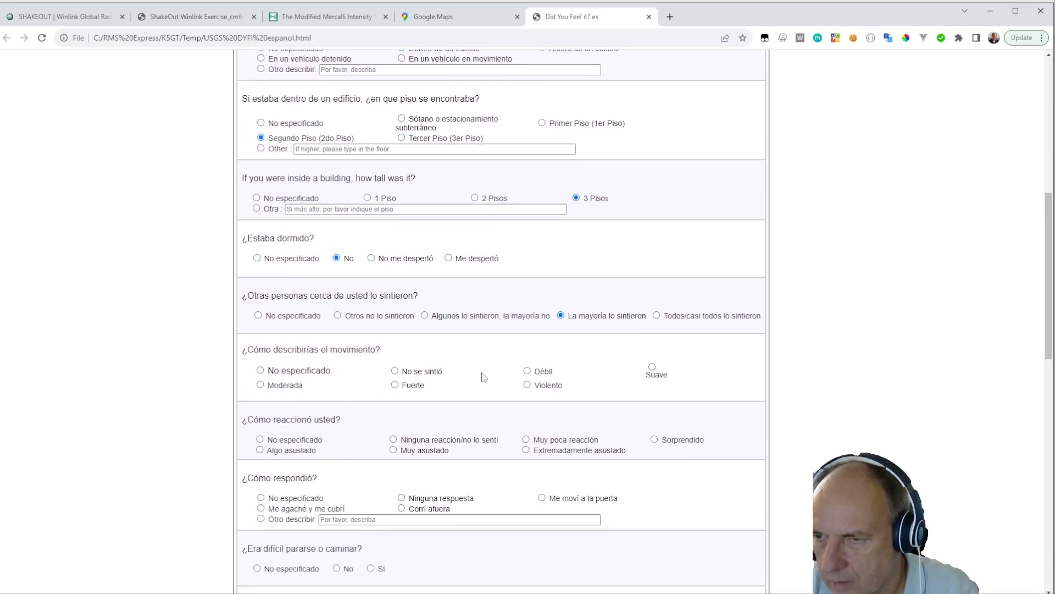
pyautogui.click(395, 385)
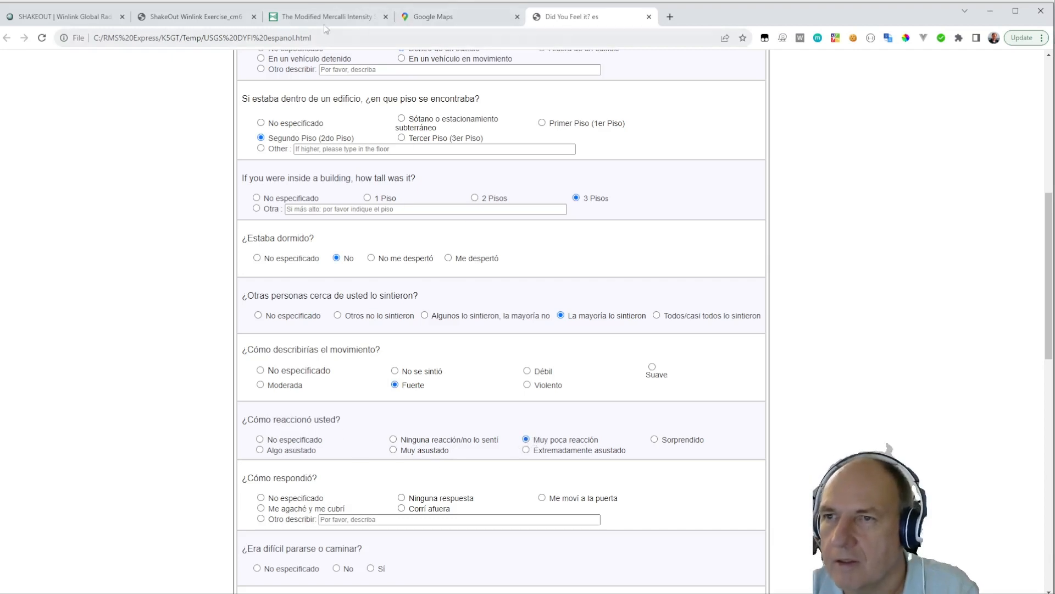
# Compare with the sample answers in the ShakeOut Winlink Exercise PDF and set the reaction in the form to Sorprendido
pyautogui.click(194, 17)
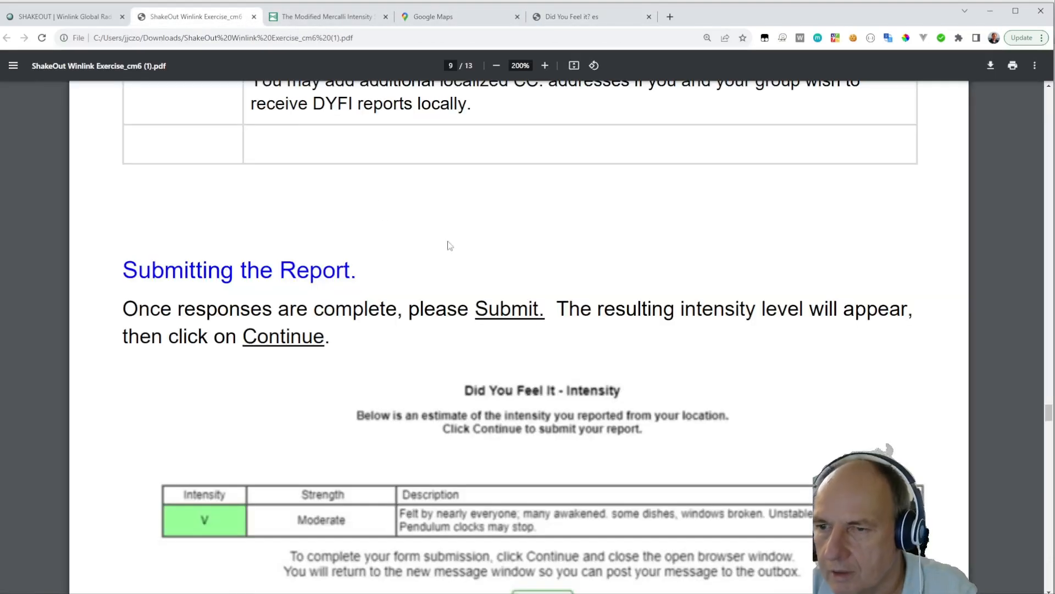
pyautogui.scroll(-3, 447, 242)
pyautogui.scroll(8, 508, 295)
pyautogui.scroll(20, 507, 296)
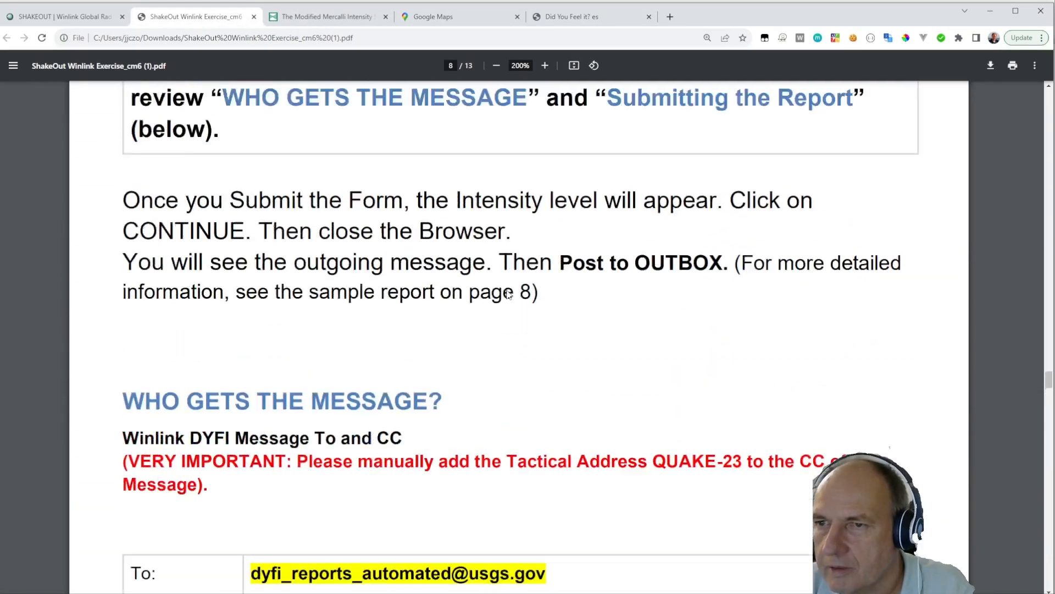
pyautogui.scroll(10, 508, 296)
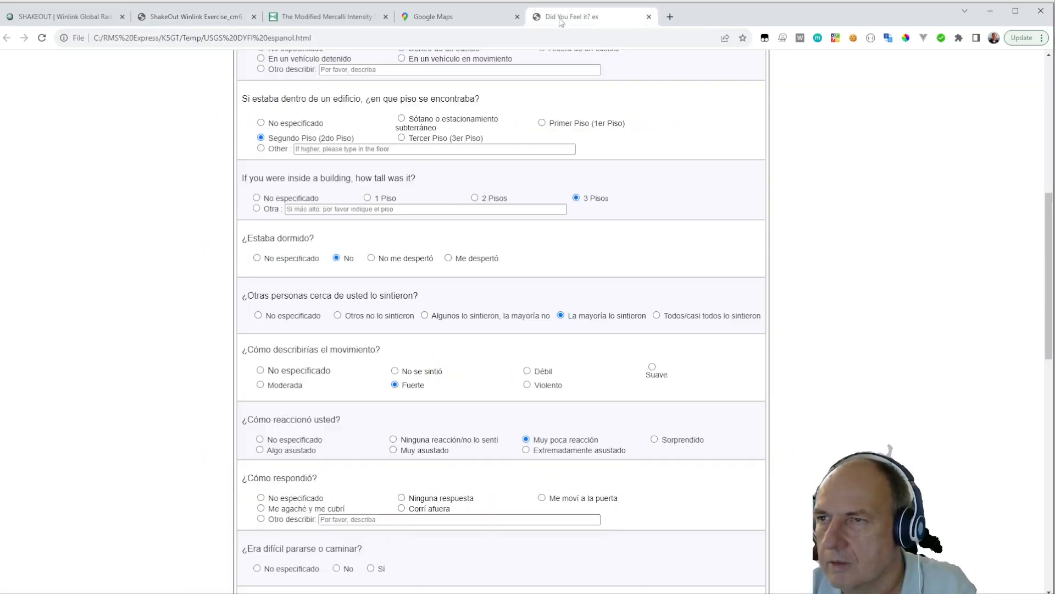
pyautogui.click(555, 20)
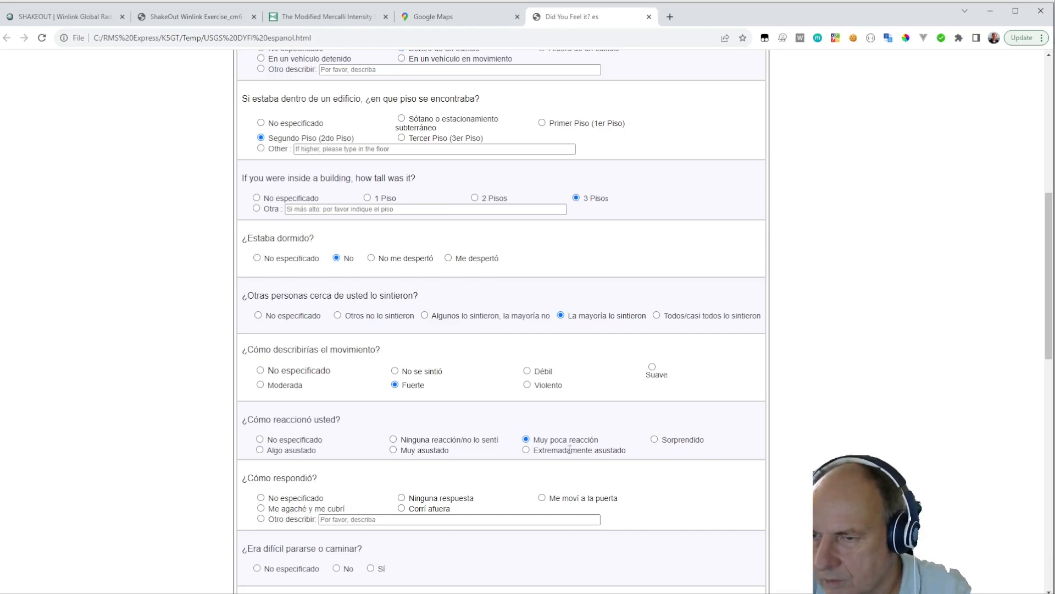
pyautogui.click(655, 440)
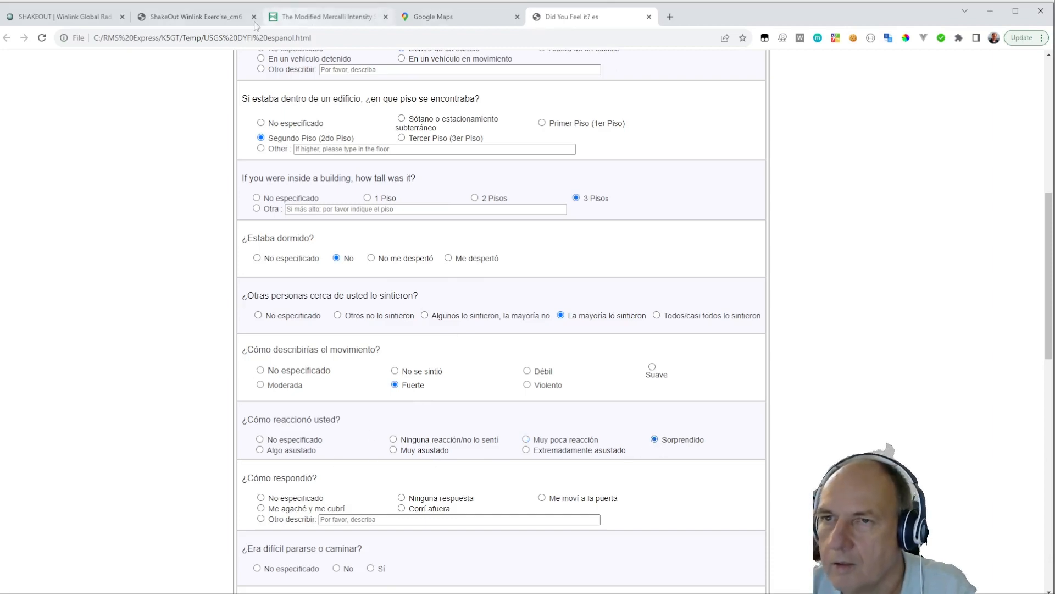
pyautogui.click(197, 22)
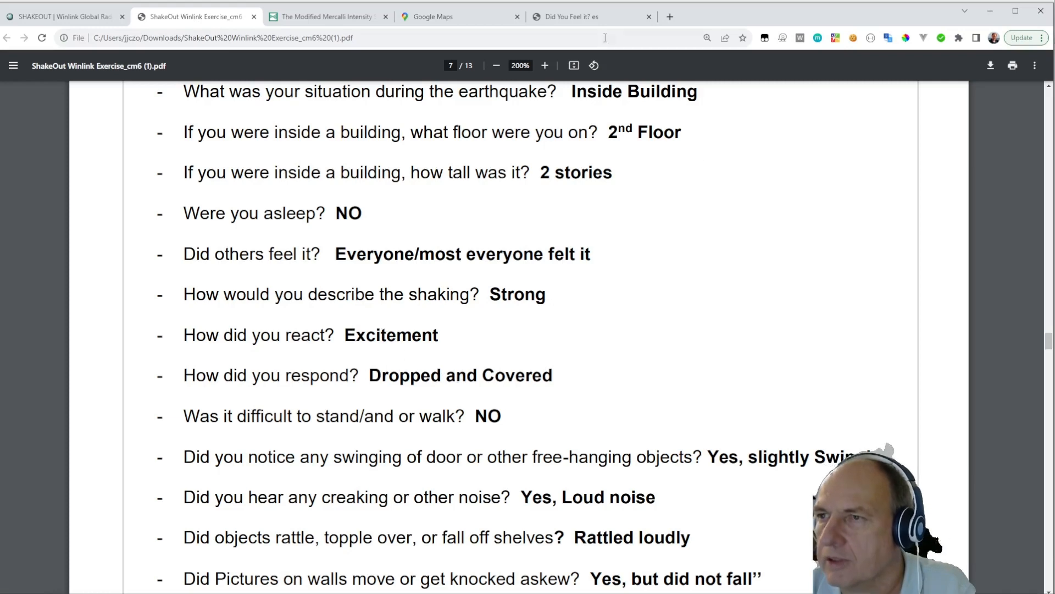
pyautogui.click(585, 21)
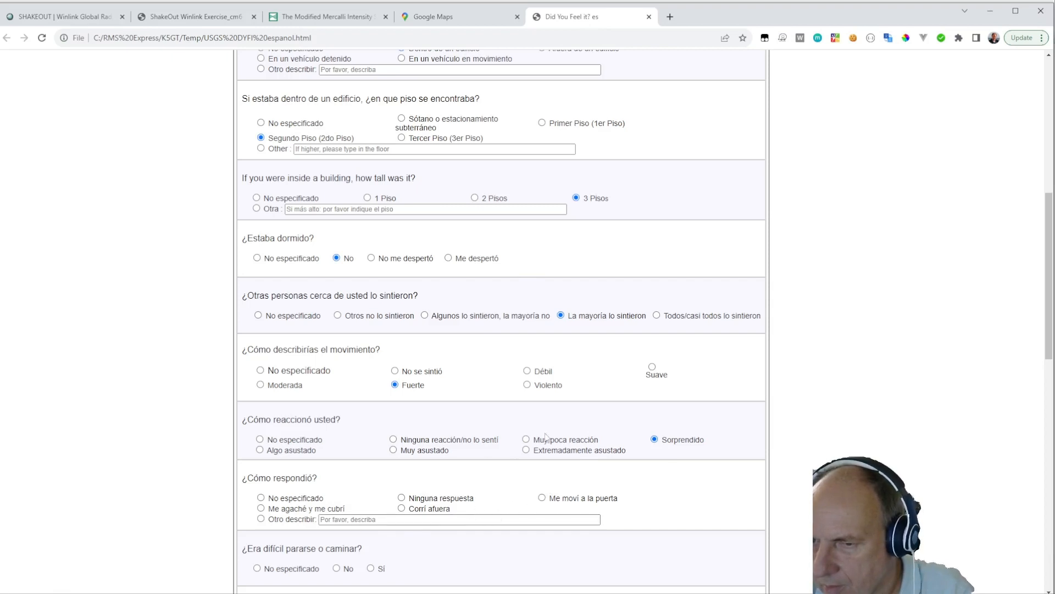
# Answer Me agaché y me cubrí for the response and, after checking the exercise PDF, No for difficulty standing or walking
pyautogui.scroll(-1, 546, 435)
pyautogui.scroll(-2, 545, 433)
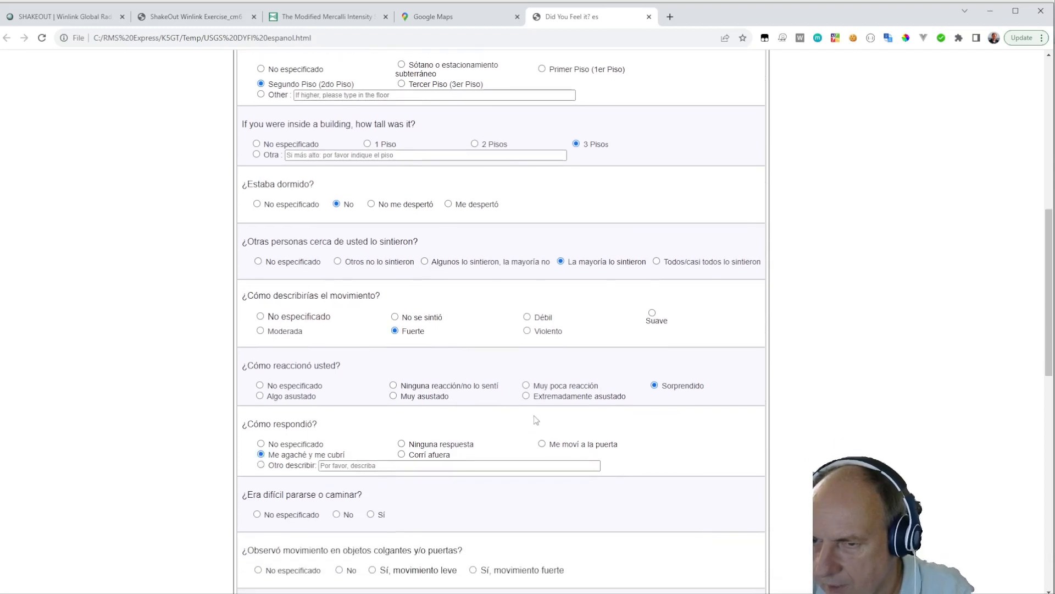
pyautogui.scroll(-2, 535, 420)
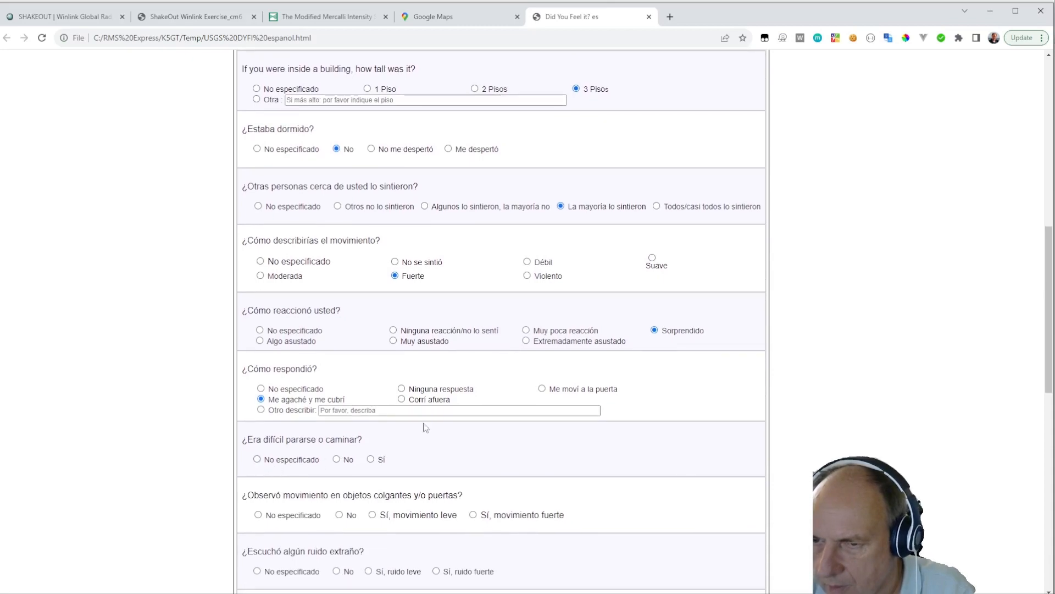
pyautogui.click(217, 17)
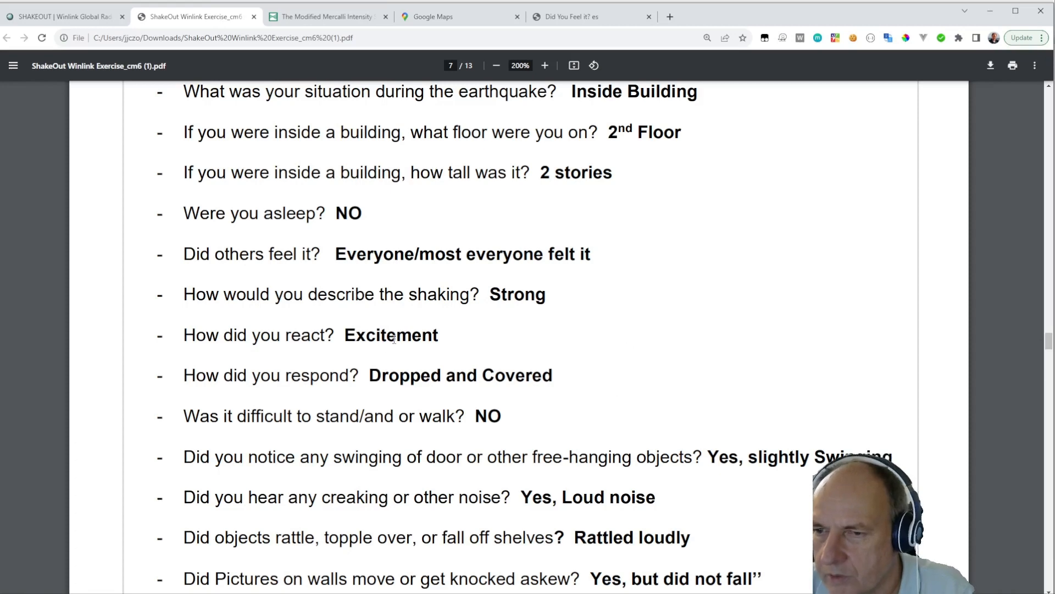
pyautogui.click(587, 18)
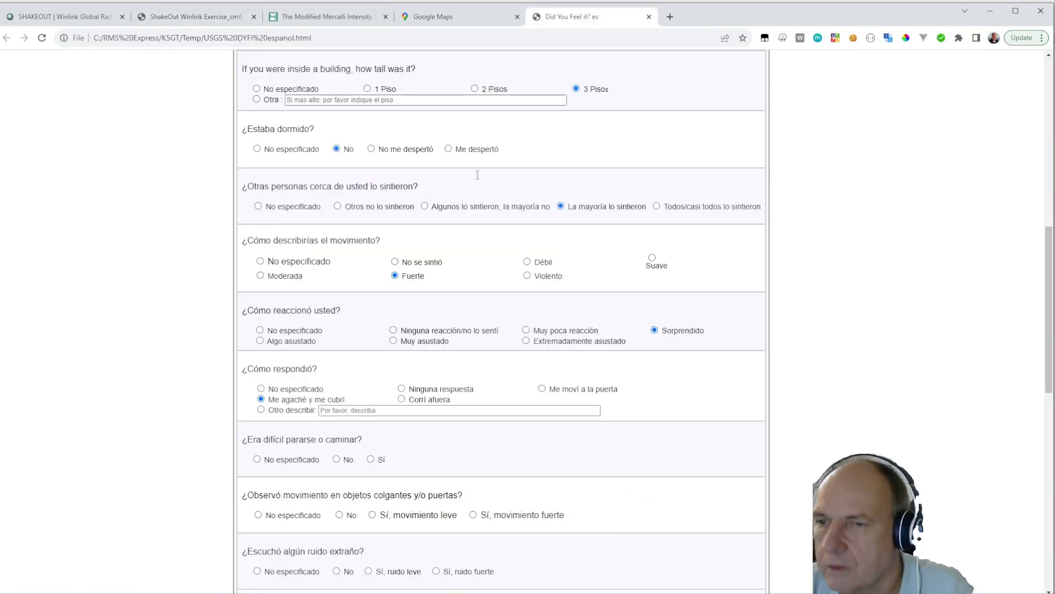
pyautogui.click(337, 460)
# Consult the PDF's sample answers, then set shelf objects to Se movieron un poco and hanging objects or doors to Sí, movimiento leve
pyautogui.scroll(-2, 597, 422)
pyautogui.scroll(-1, 595, 424)
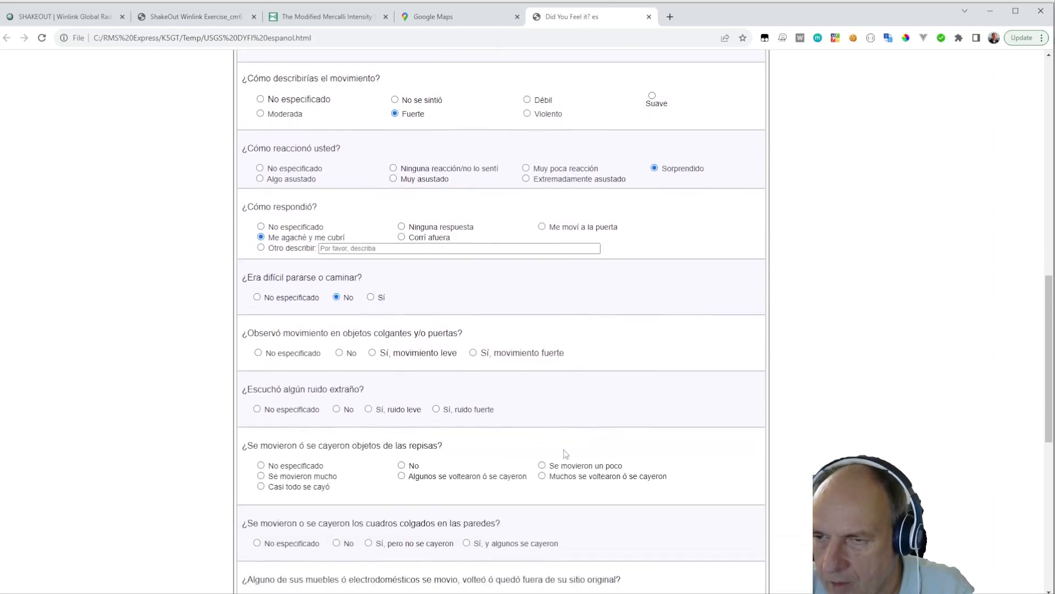
pyautogui.click(304, 17)
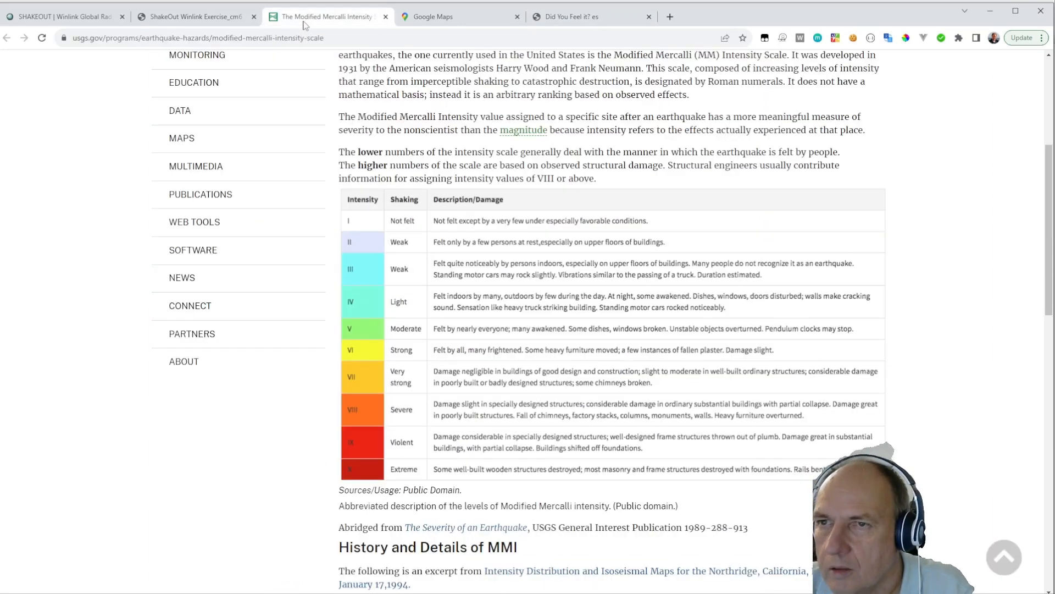
pyautogui.click(229, 19)
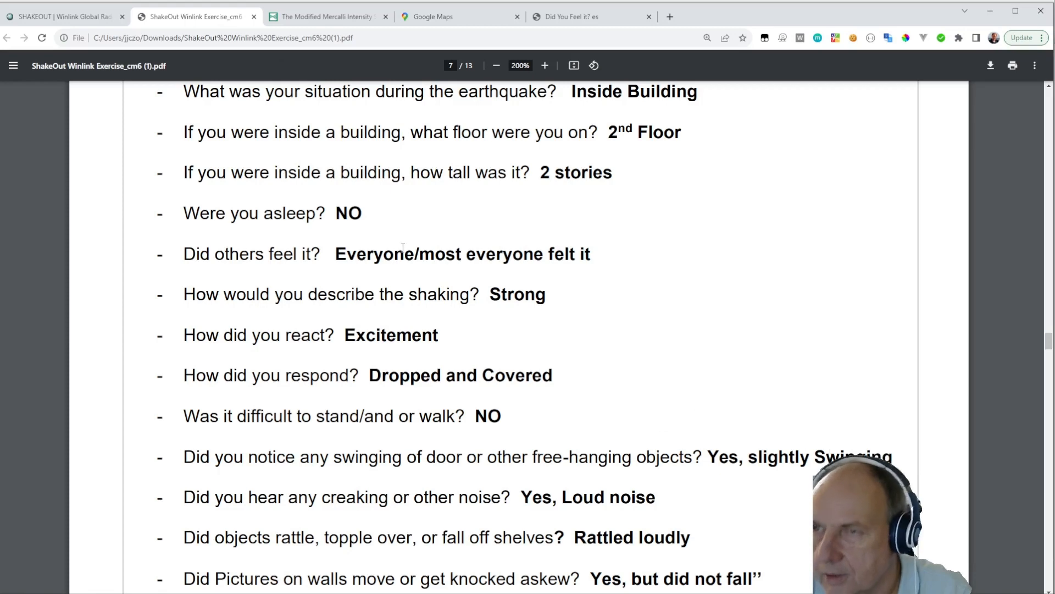
pyautogui.click(569, 19)
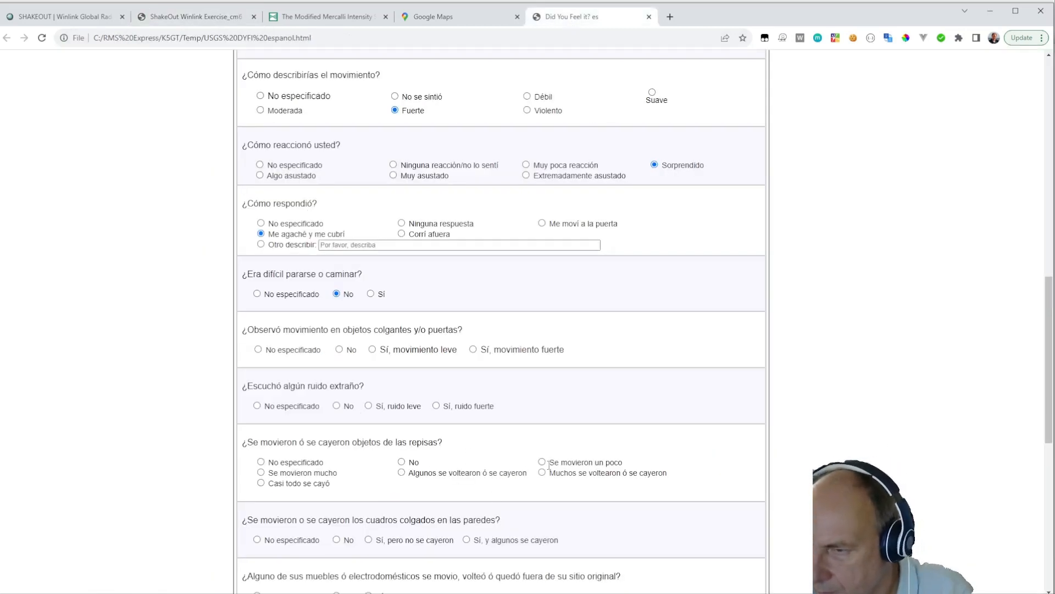
pyautogui.scroll(-3, 422, 425)
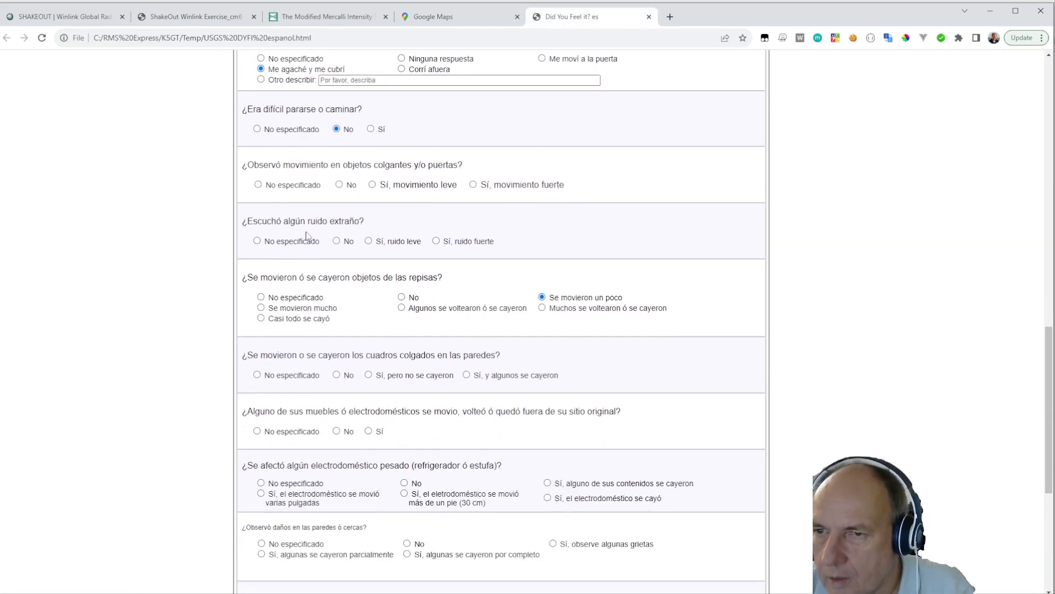
pyautogui.click(373, 185)
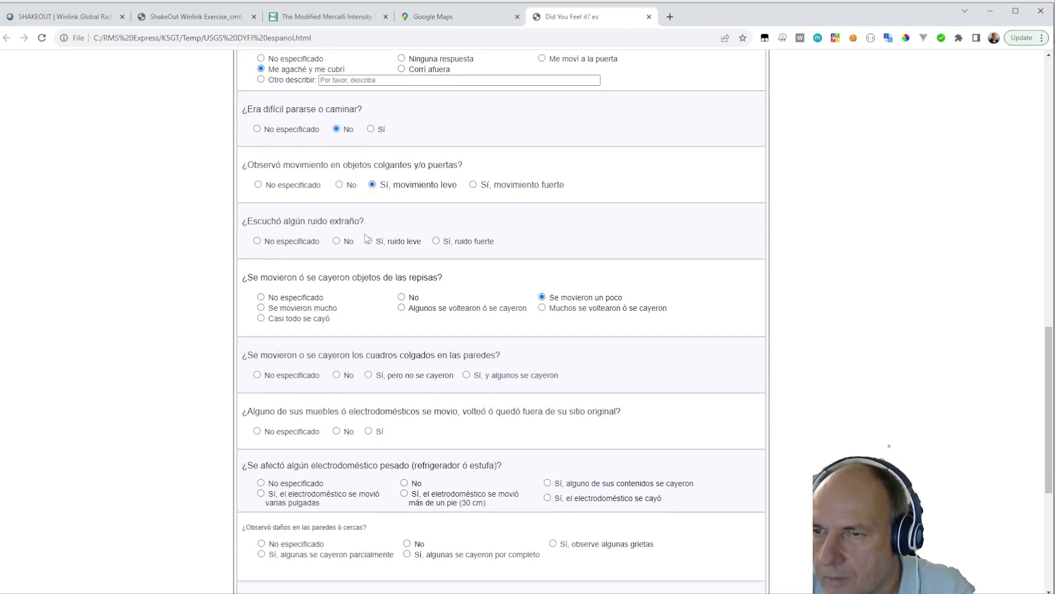
# Compare with the sample answers in the PDF and answer Sí, y algunos se cayeron for wall pictures and No for displaced furniture
pyautogui.click(176, 20)
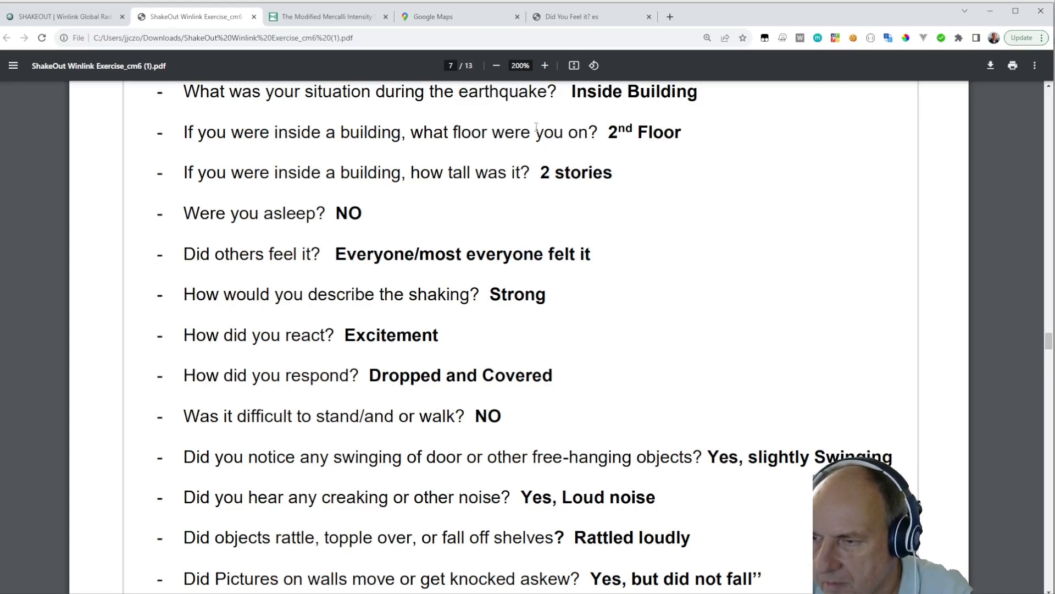
pyautogui.click(589, 12)
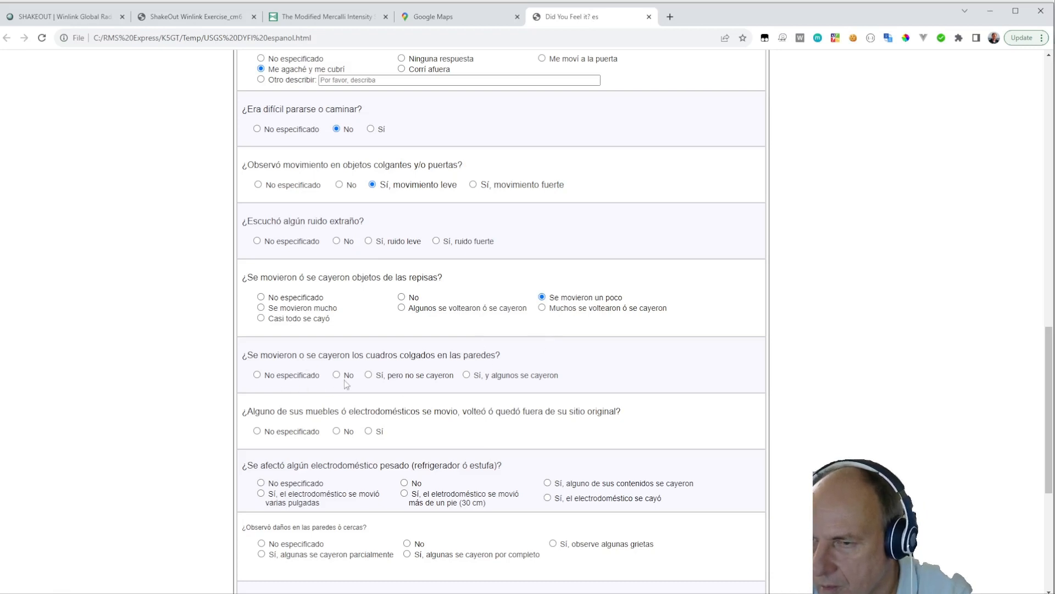
pyautogui.click(467, 375)
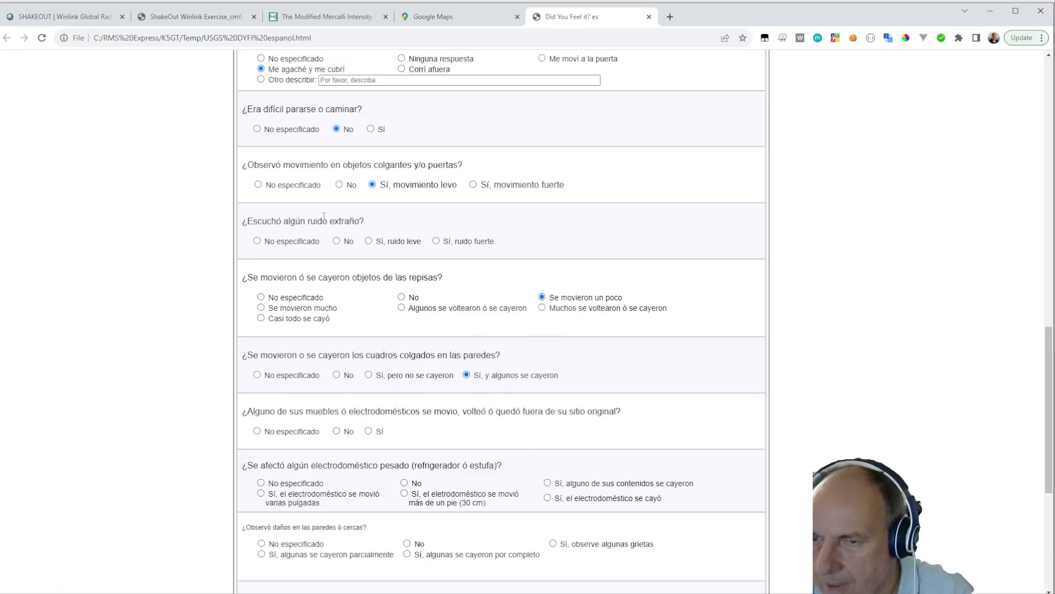
pyautogui.click(205, 17)
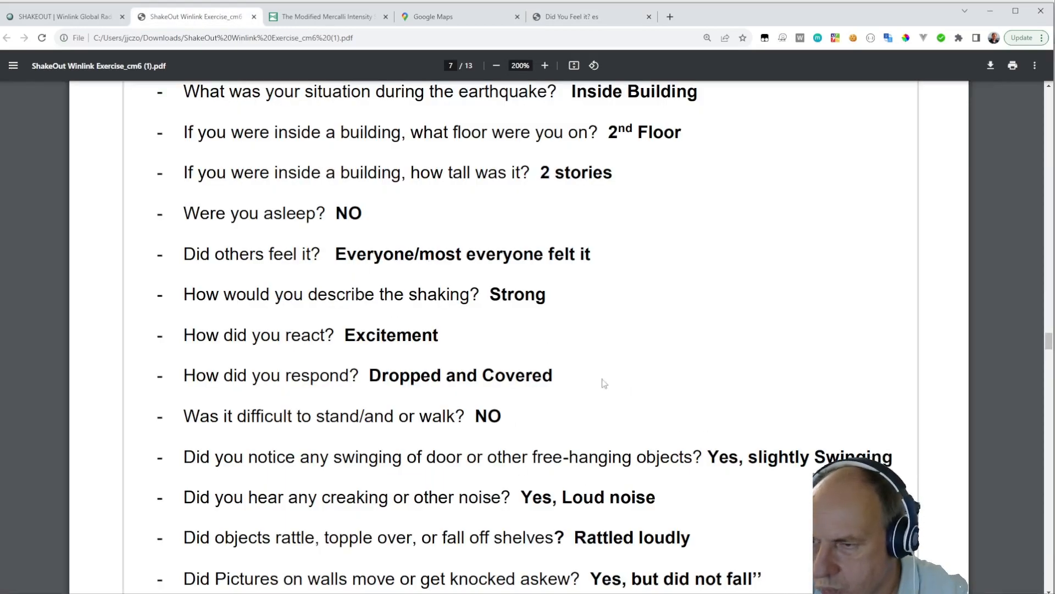
pyautogui.click(578, 17)
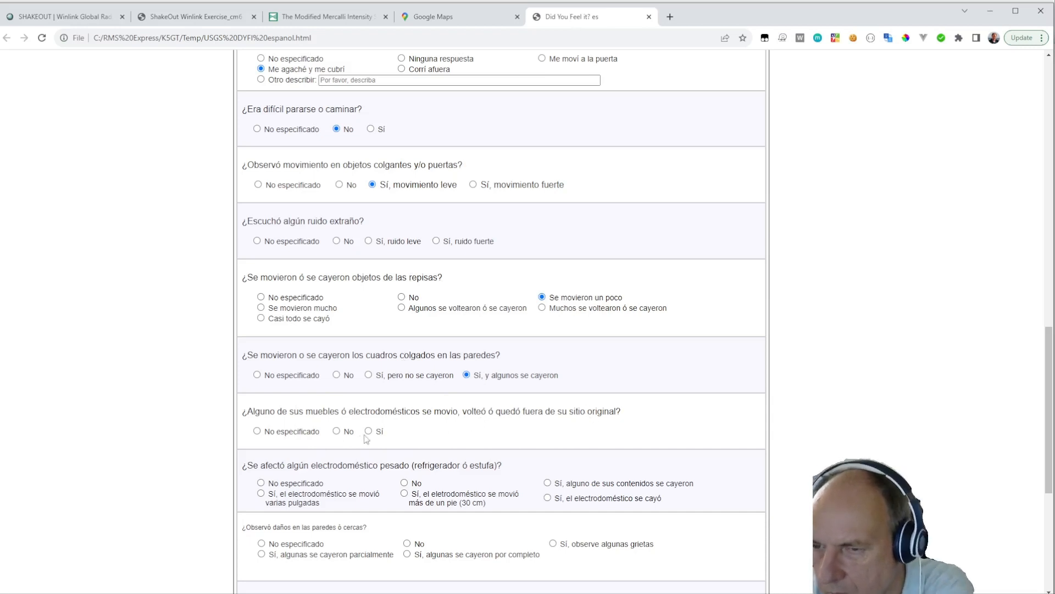
pyautogui.click(336, 431)
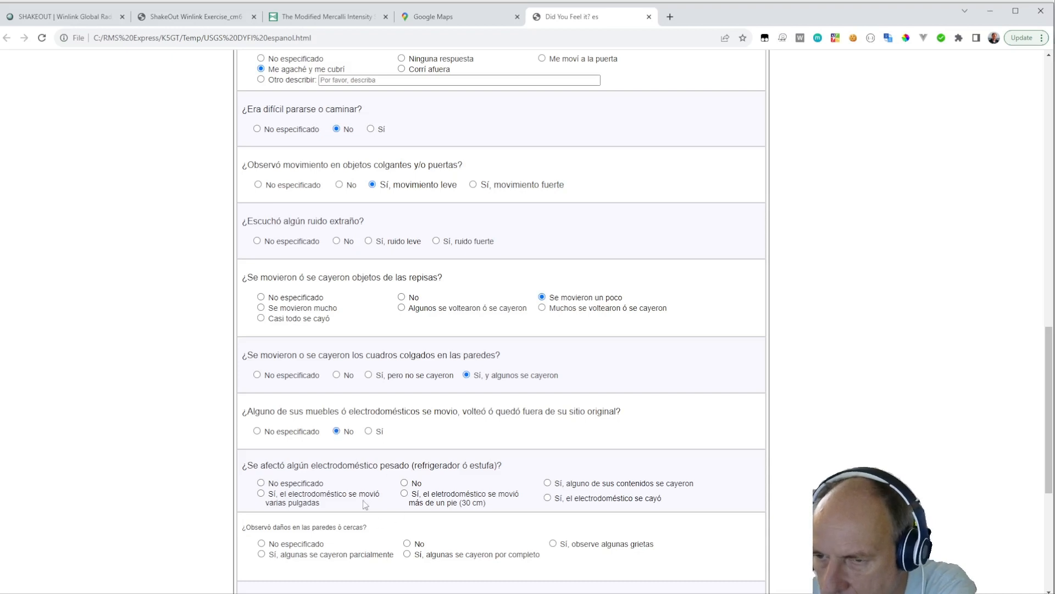
# Answer Sí, el eletrodoméstico se movió más de un pie (30 cm) for heavy appliances and Sí, observe algunas grietas for walls or fences
pyautogui.scroll(-1, 558, 478)
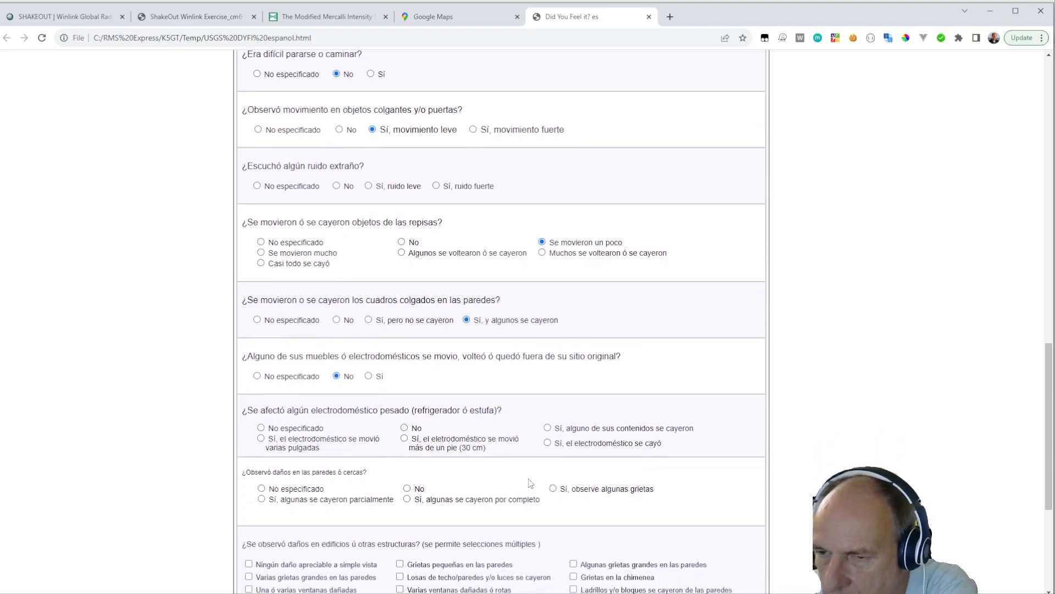
pyautogui.click(405, 439)
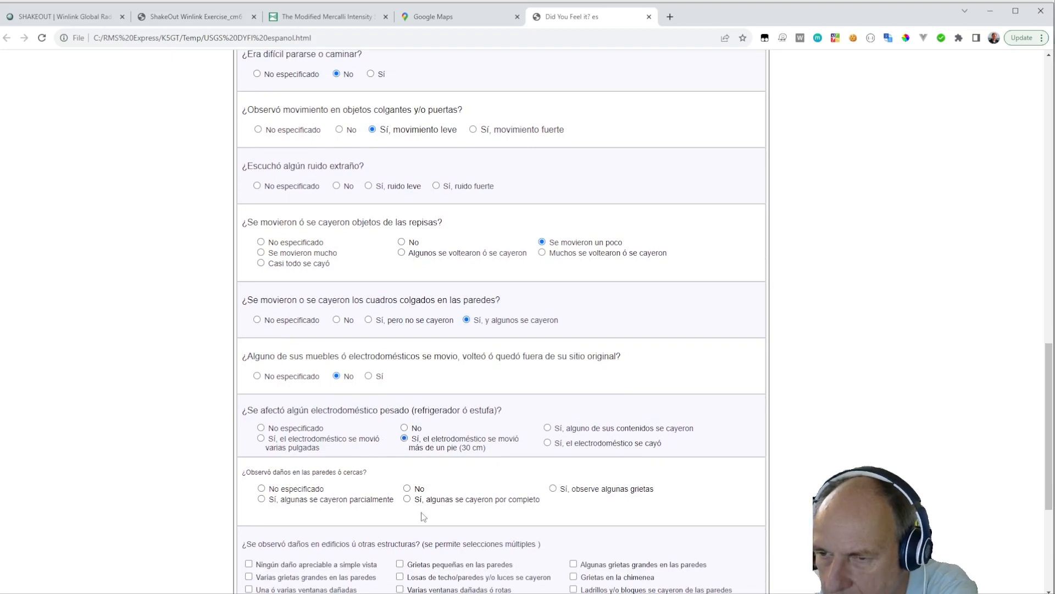
pyautogui.click(553, 489)
# Mark the damage options Grietas pequeñas en las paredes, Una chimenea moderna sufrió daños severos, Varias ventanas dañadas ó rotas and Una ó varias ventanas dañadas
pyautogui.scroll(-3, 547, 440)
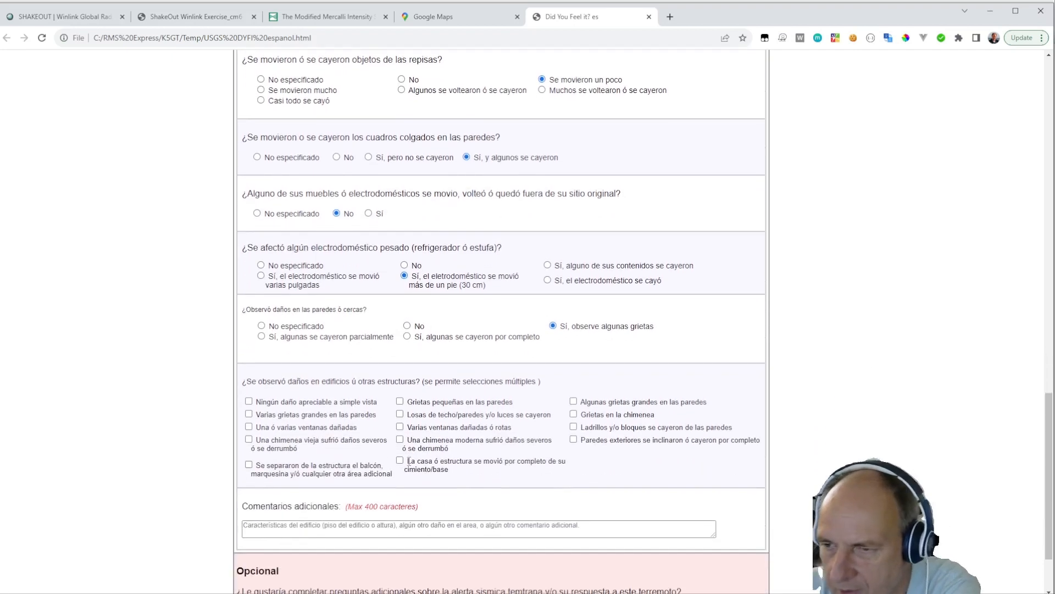
pyautogui.click(401, 400)
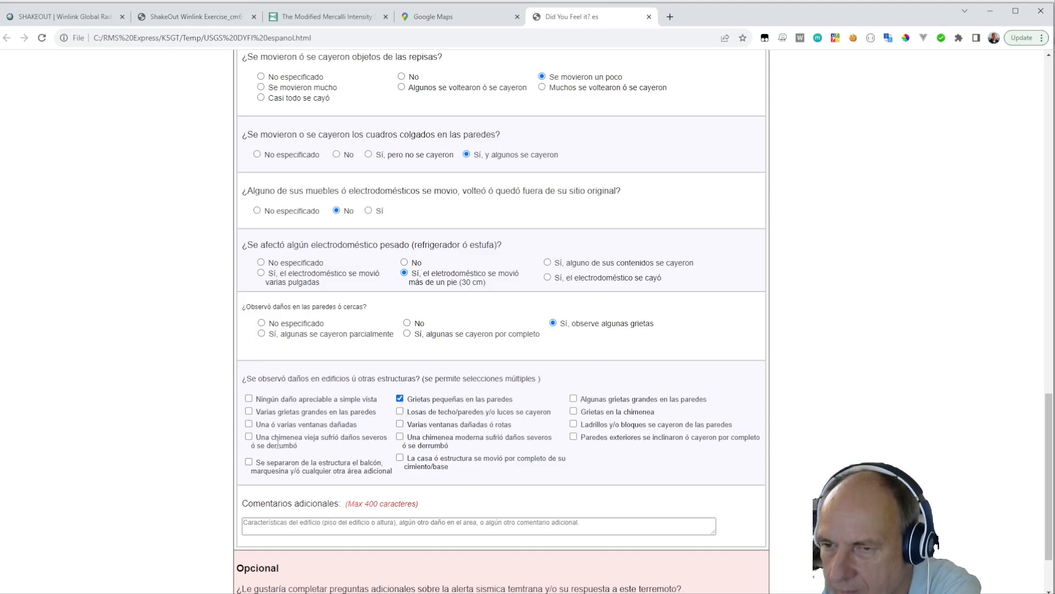
pyautogui.click(400, 438)
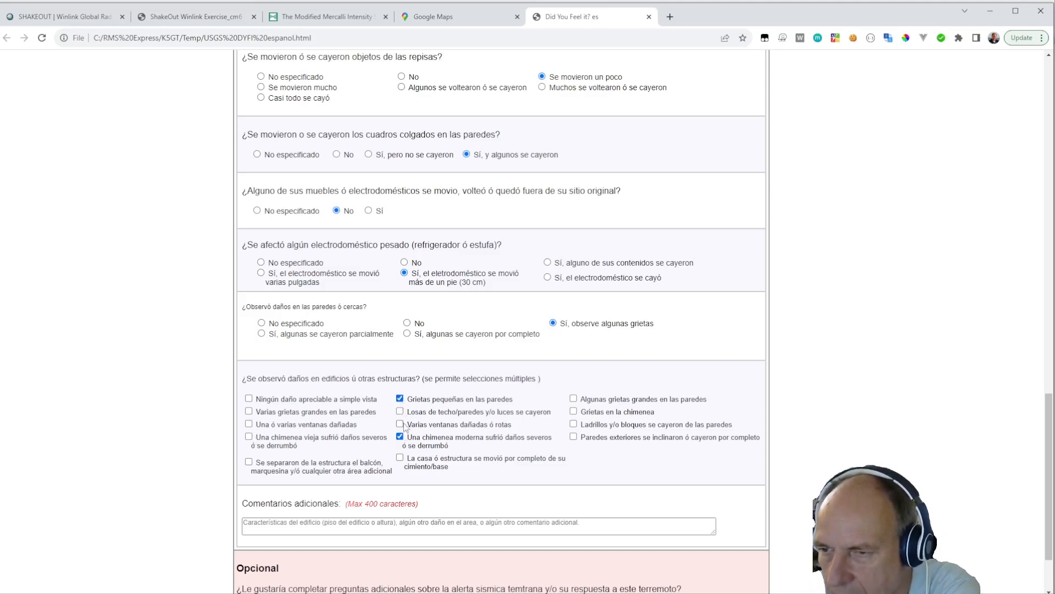
pyautogui.click(248, 425)
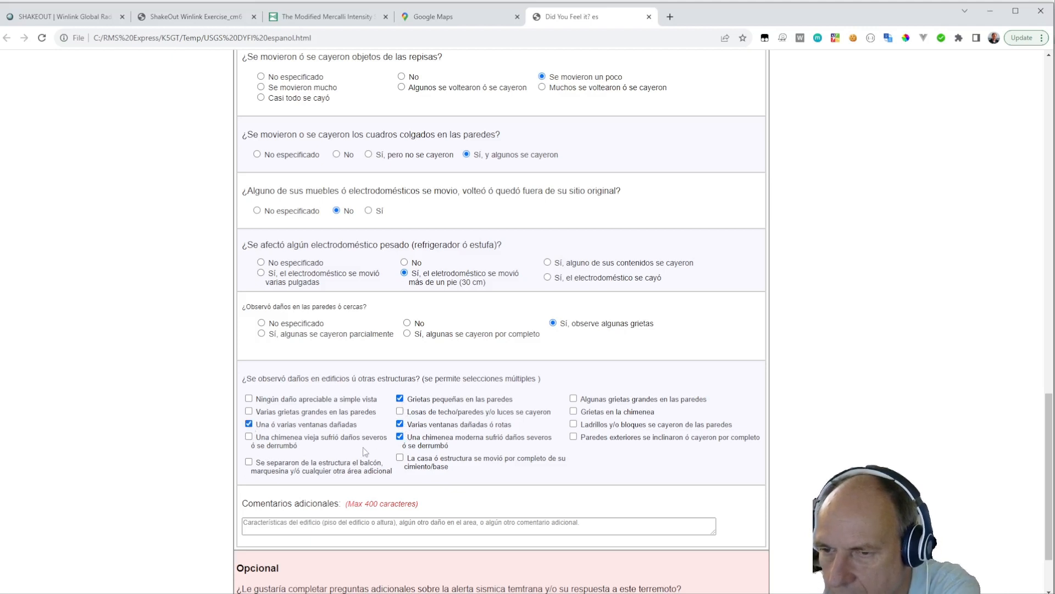
# Submit the completed Spanish report form and continue past the intensity estimate to send it to the message
pyautogui.scroll(-3, 363, 447)
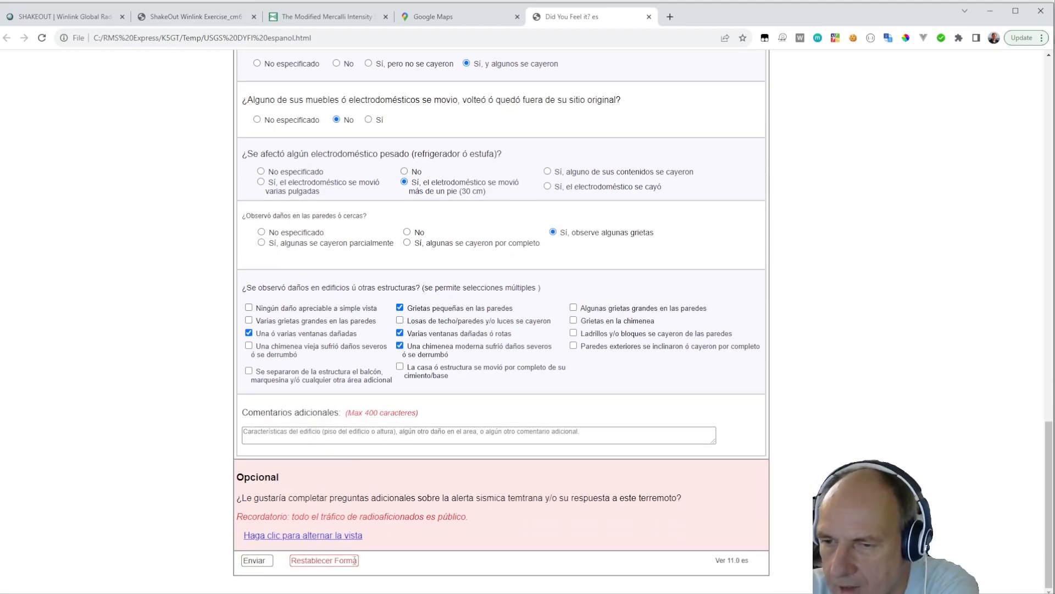
pyautogui.click(254, 560)
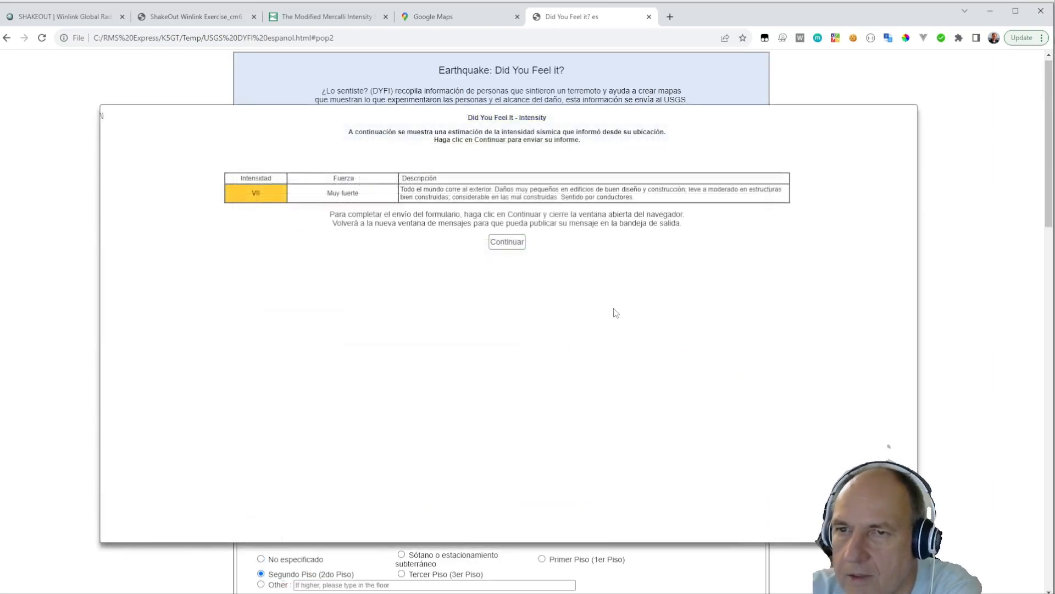
pyautogui.click(505, 245)
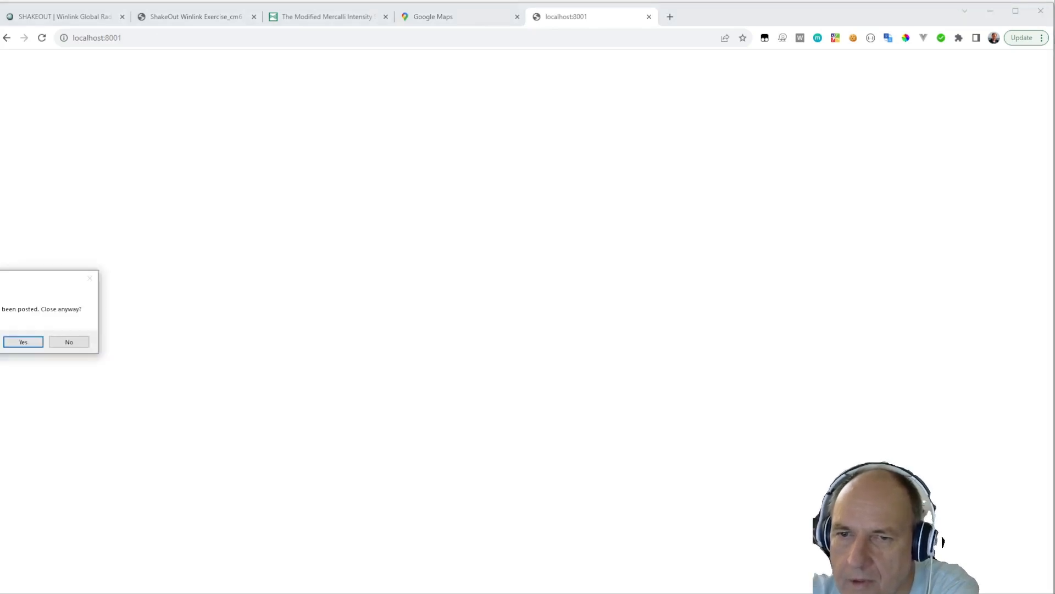
# Move the RMS Express close prompt fully into view and bring the generated DYFI message window to the front
pyautogui.moveTo(52, 285); pyautogui.dragTo(332, 267)
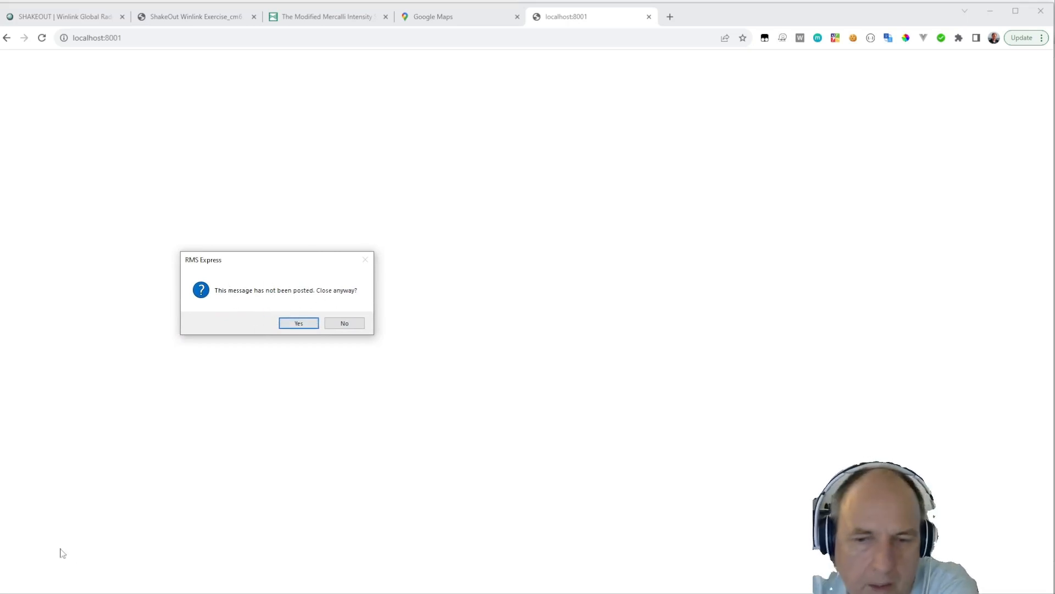
pyautogui.moveTo(77, 593)
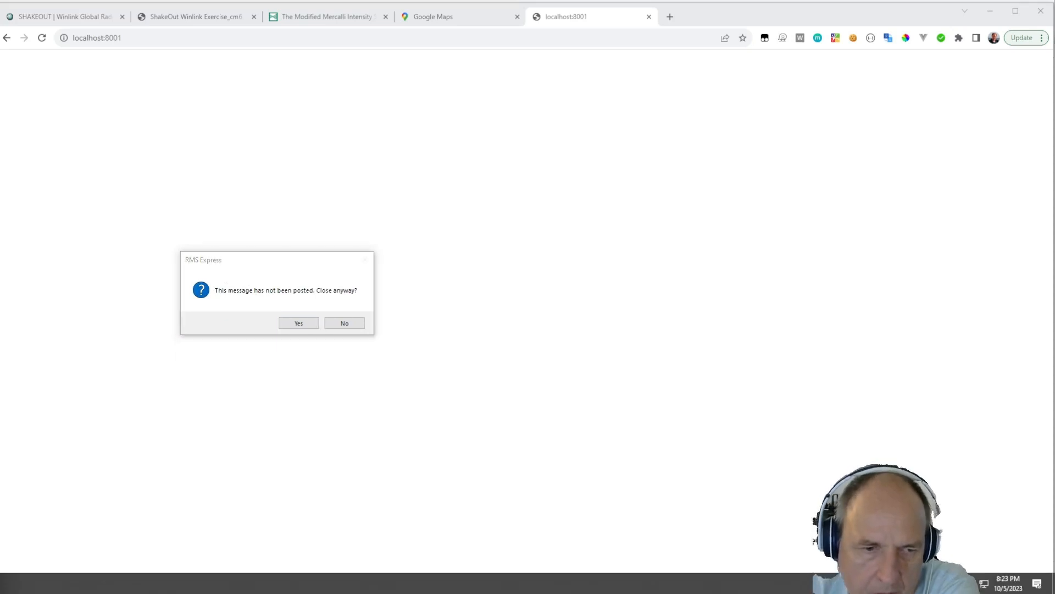
pyautogui.click(77, 583)
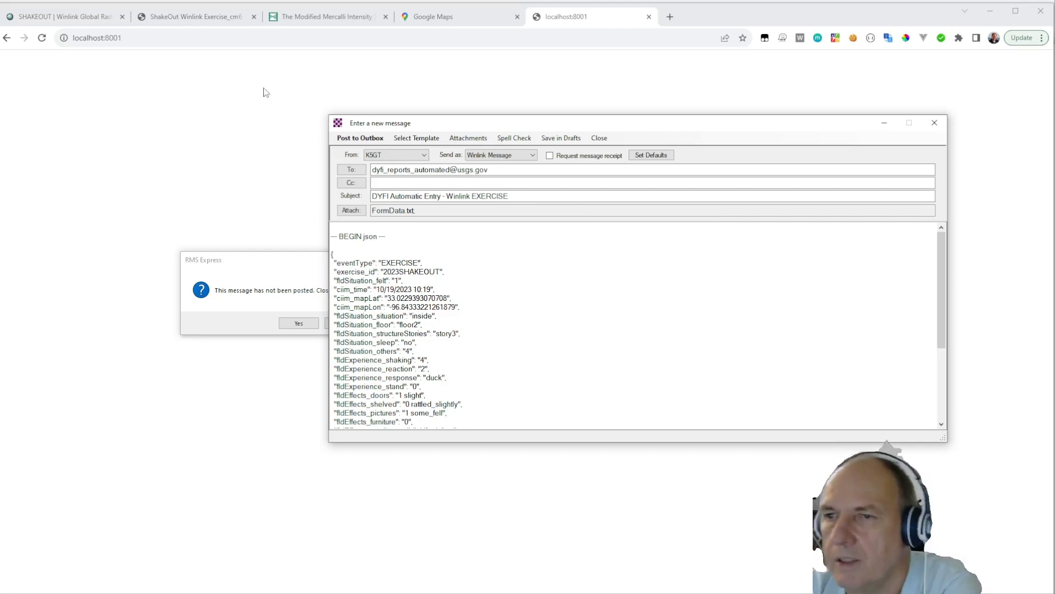
# Review the ShakeOut Winlink Exercise PDF from the form entries to the instructions on the message's To and Cc recipients
pyautogui.click(180, 19)
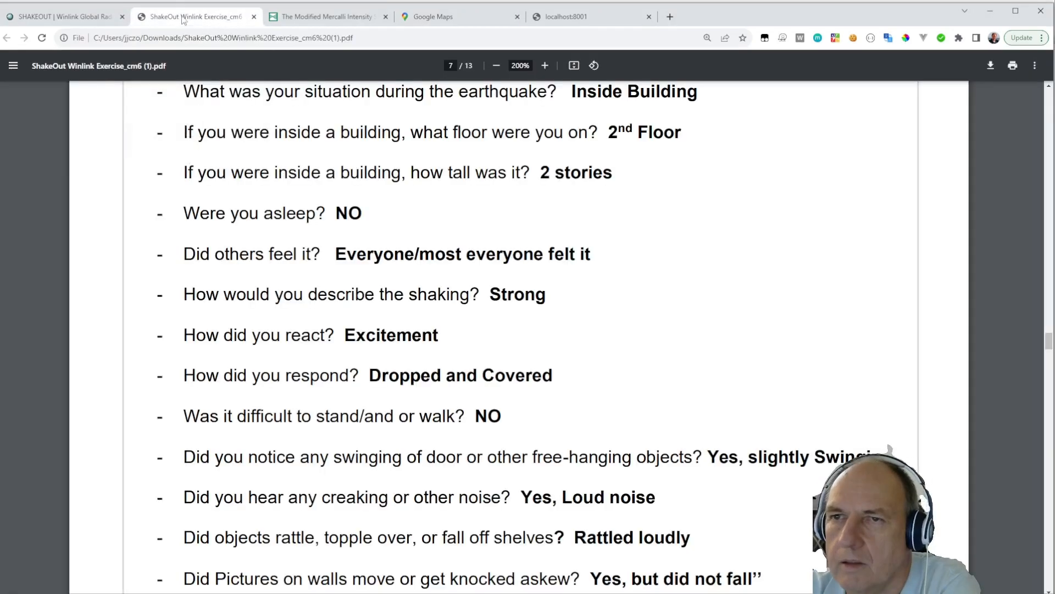
pyautogui.scroll(10, 506, 246)
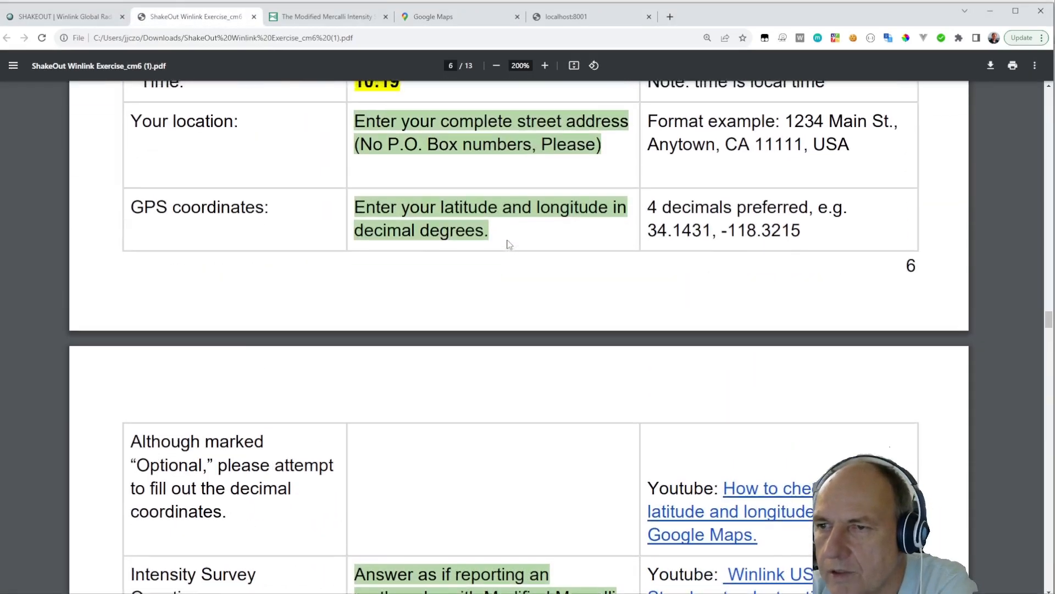
pyautogui.scroll(10, 510, 246)
pyautogui.scroll(8, 510, 245)
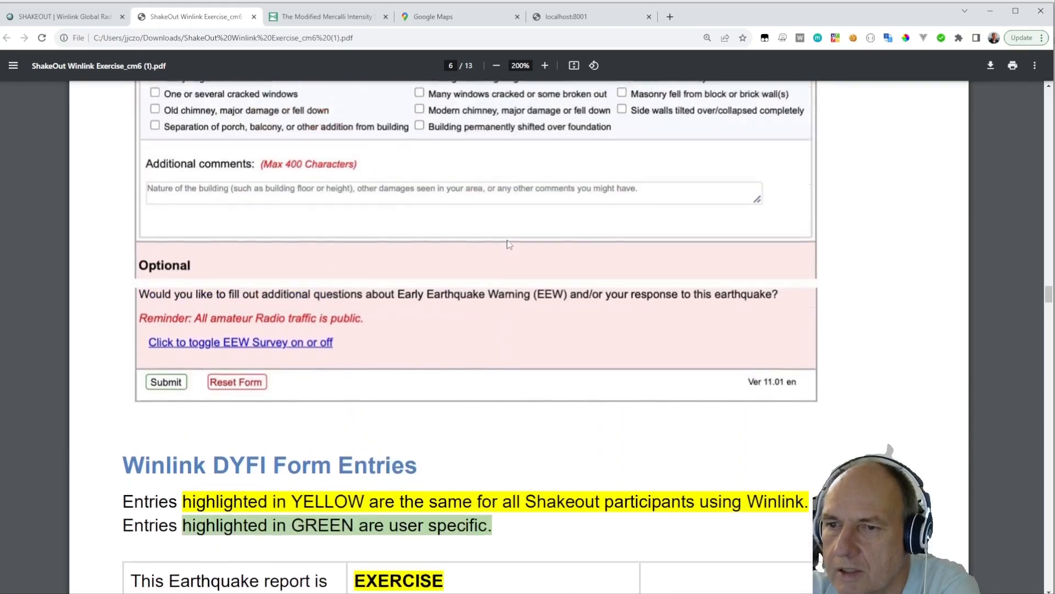
pyautogui.scroll(-5, 502, 242)
pyautogui.scroll(-15, 500, 242)
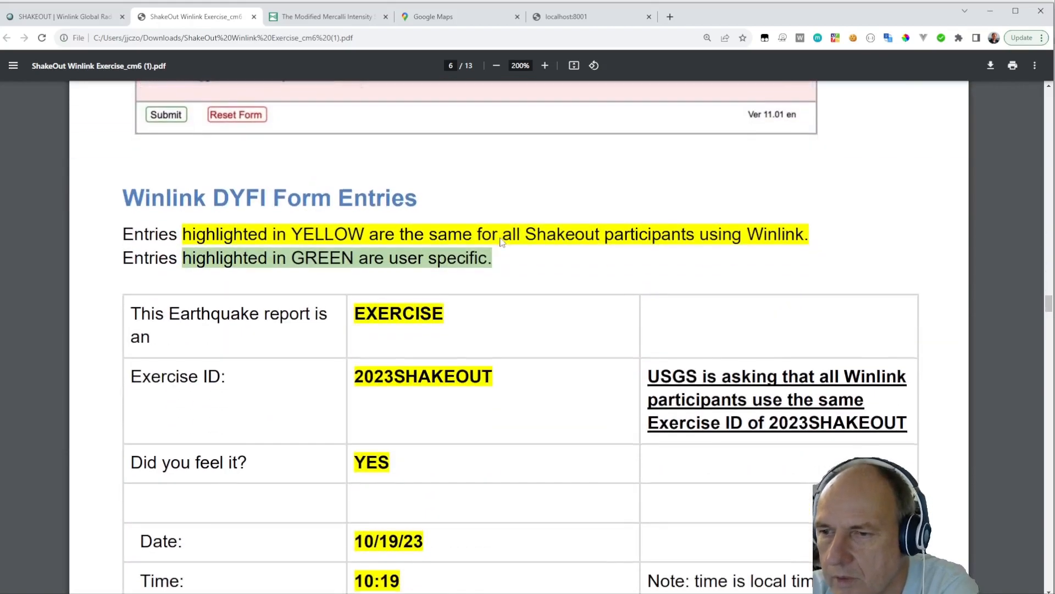
pyautogui.scroll(-20, 494, 243)
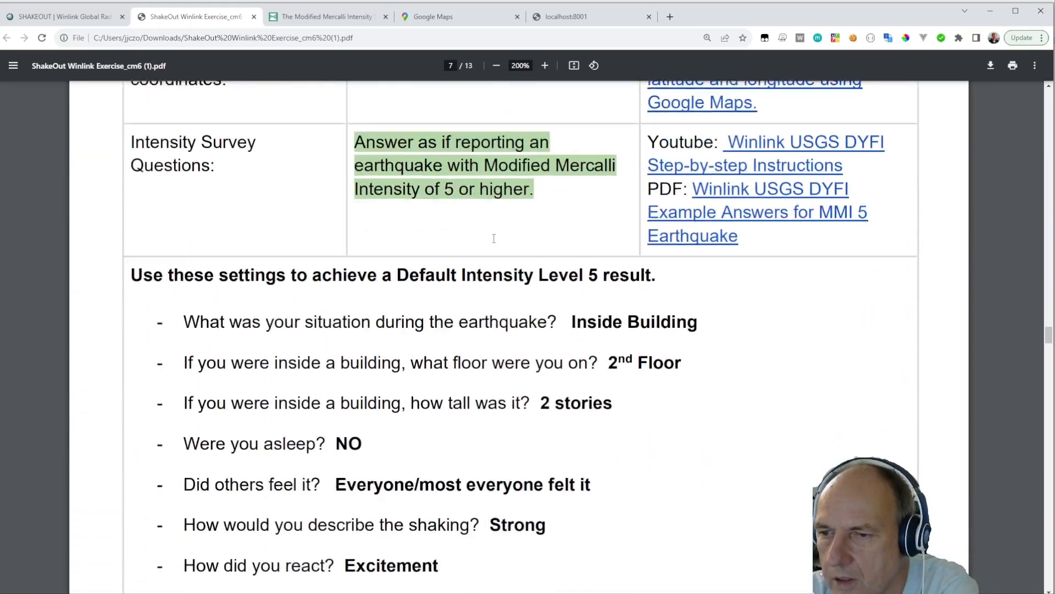
pyautogui.scroll(-13, 493, 234)
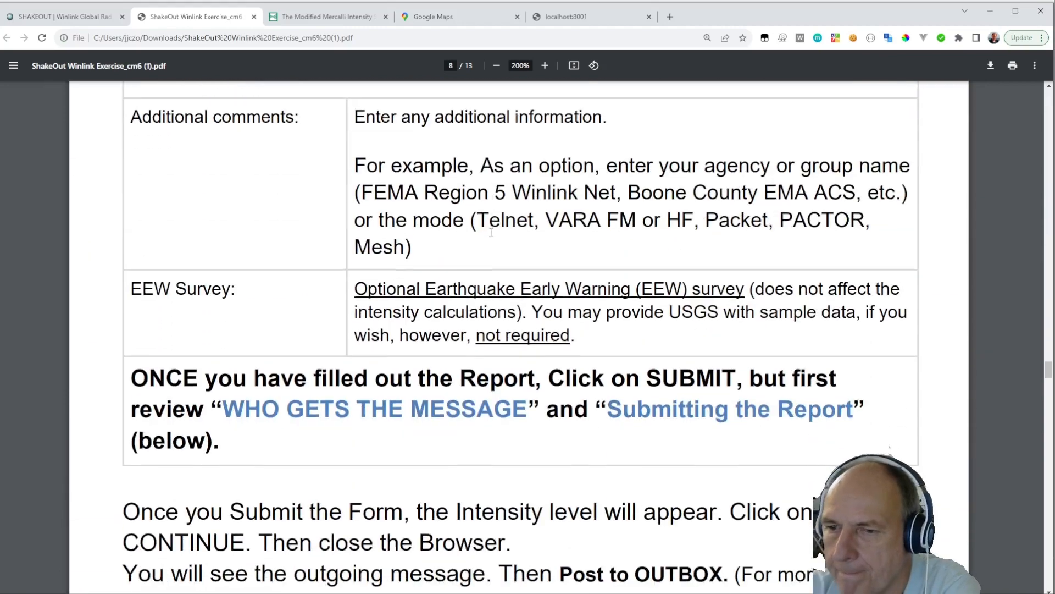
pyautogui.scroll(-3, 491, 236)
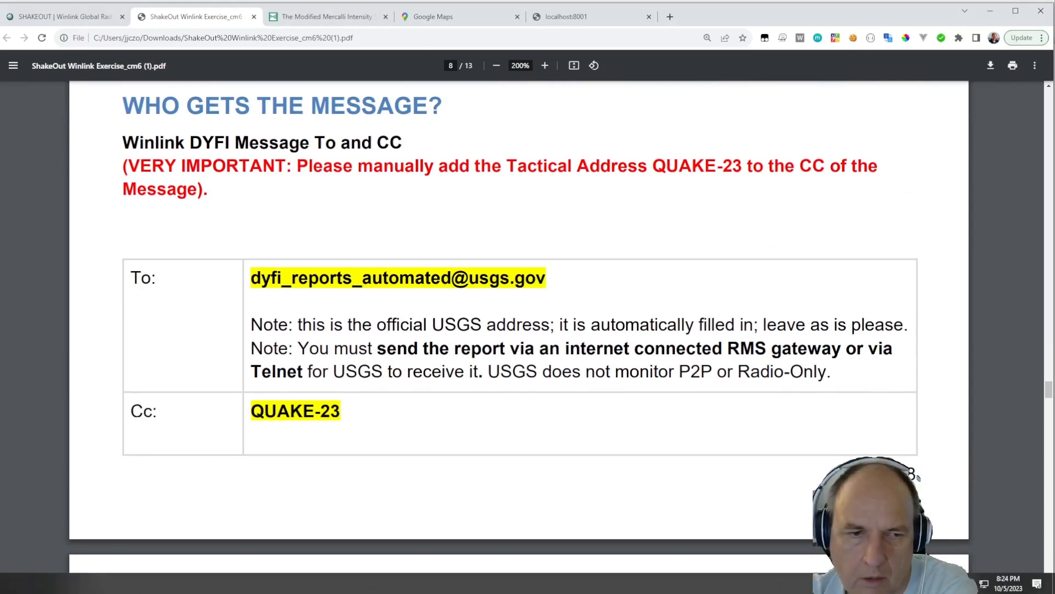
# Switch to the DYFI message in Winlink Express and add the tactical address QUAKE-23 as its Cc recipient
pyautogui.hotkey('alt', 'Tab')
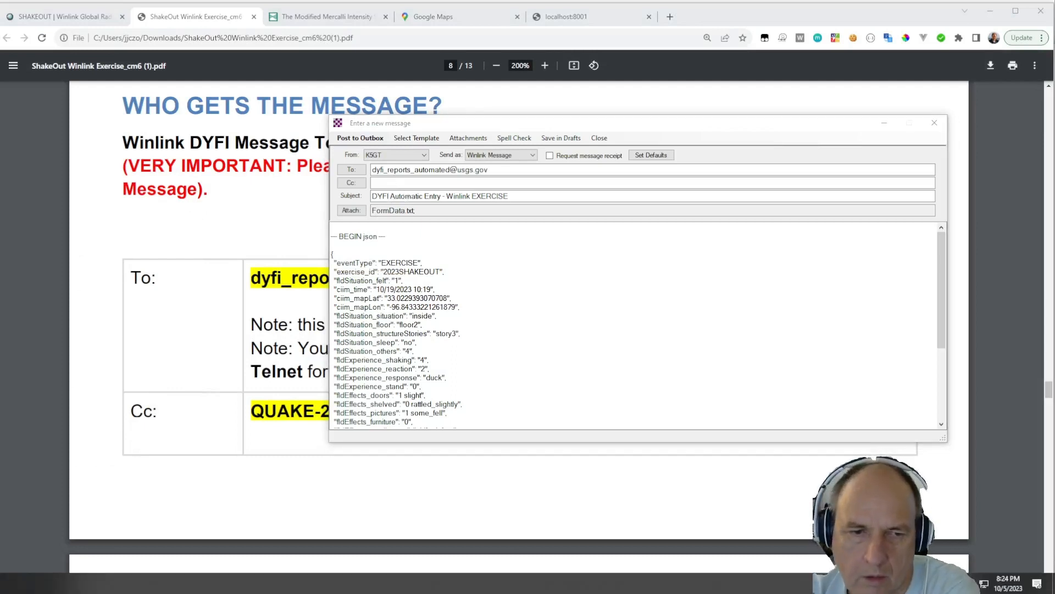
pyautogui.hotkey('alt', 'F4')
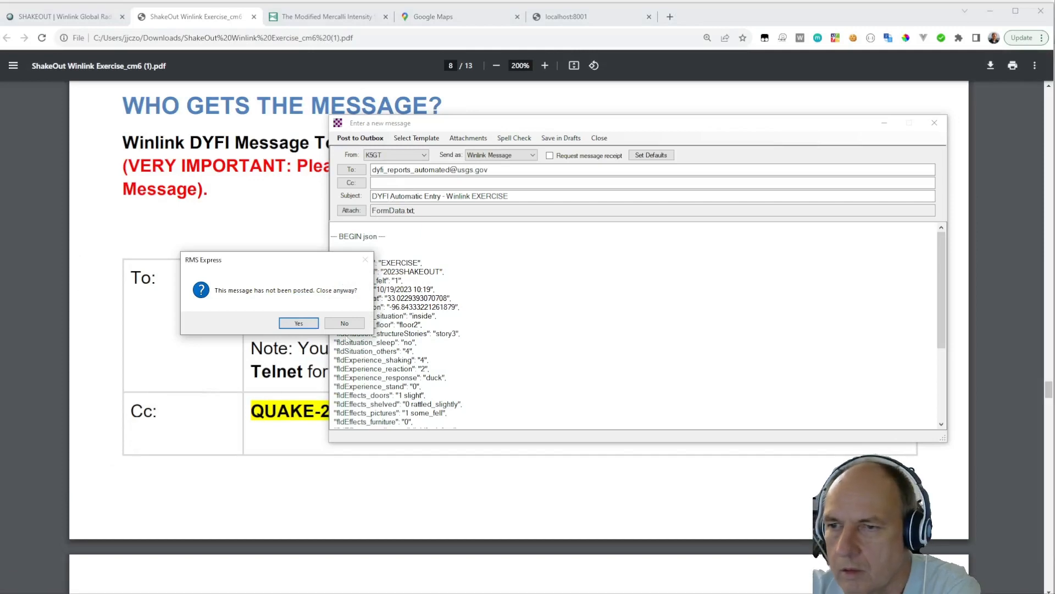
pyautogui.press('Return')
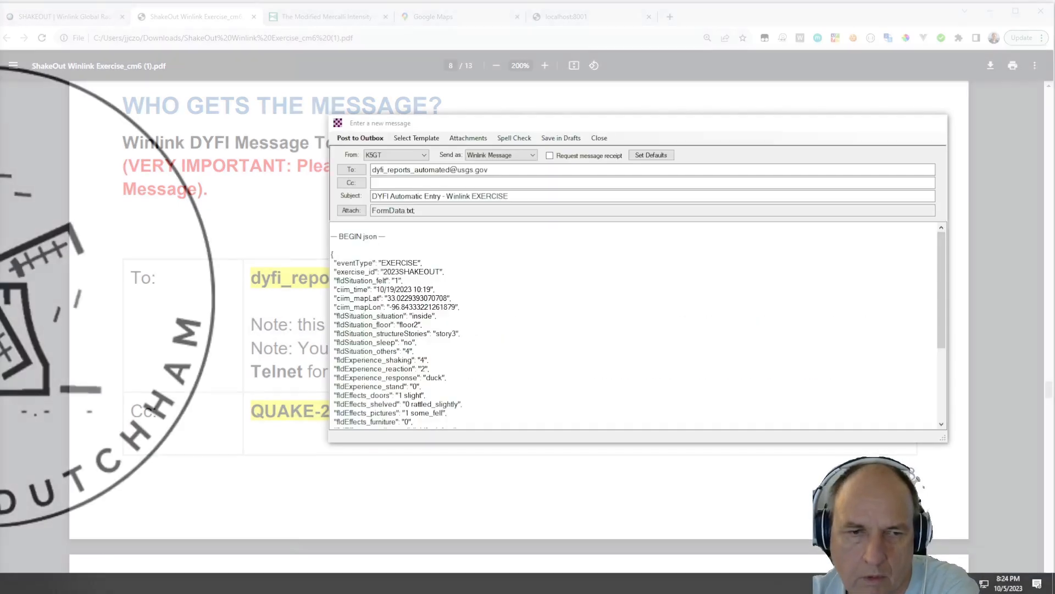
pyautogui.click(433, 179)
pyautogui.write('QUAKE-23')
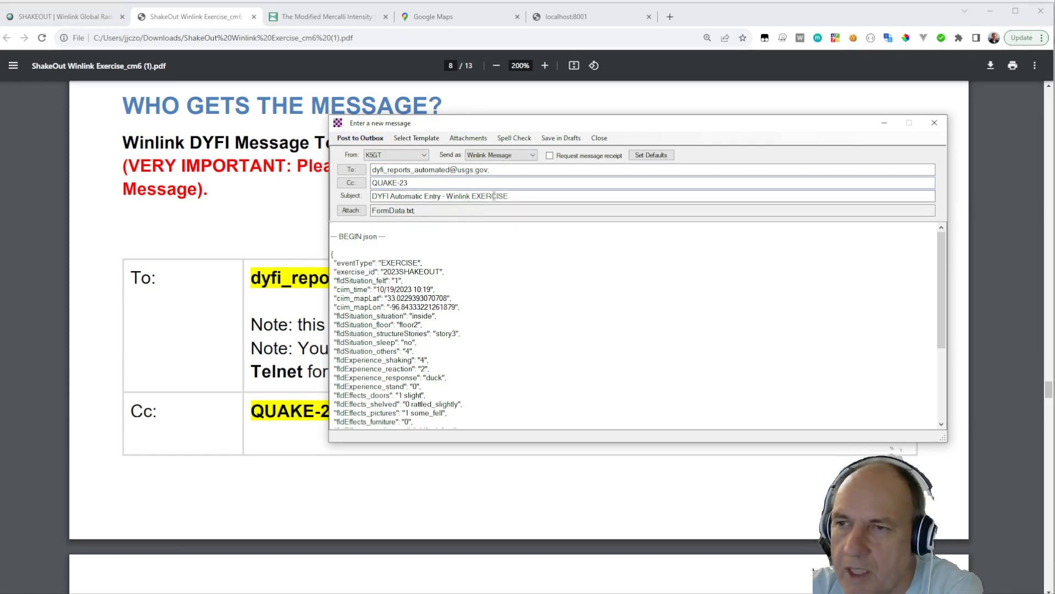
# Post the DYFI message to the outbox and open the Outbox folder to check it
pyautogui.click(353, 139)
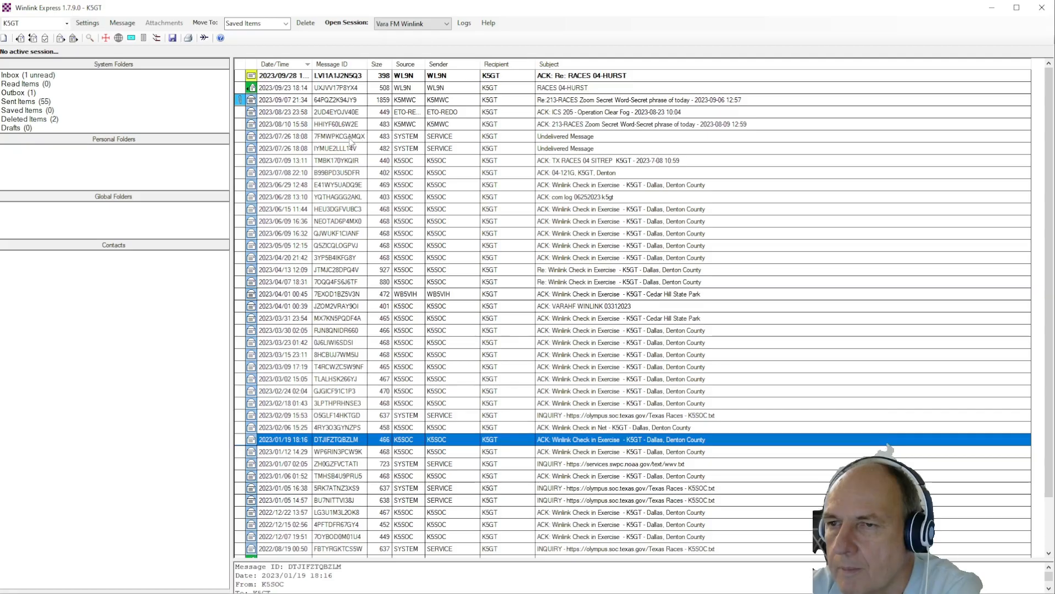
pyautogui.click(23, 94)
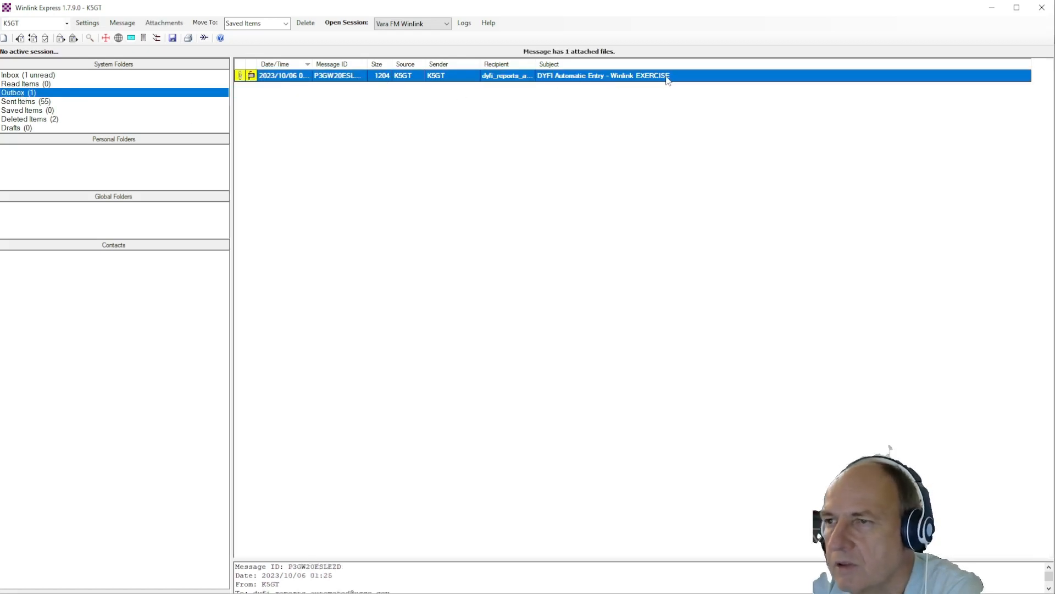